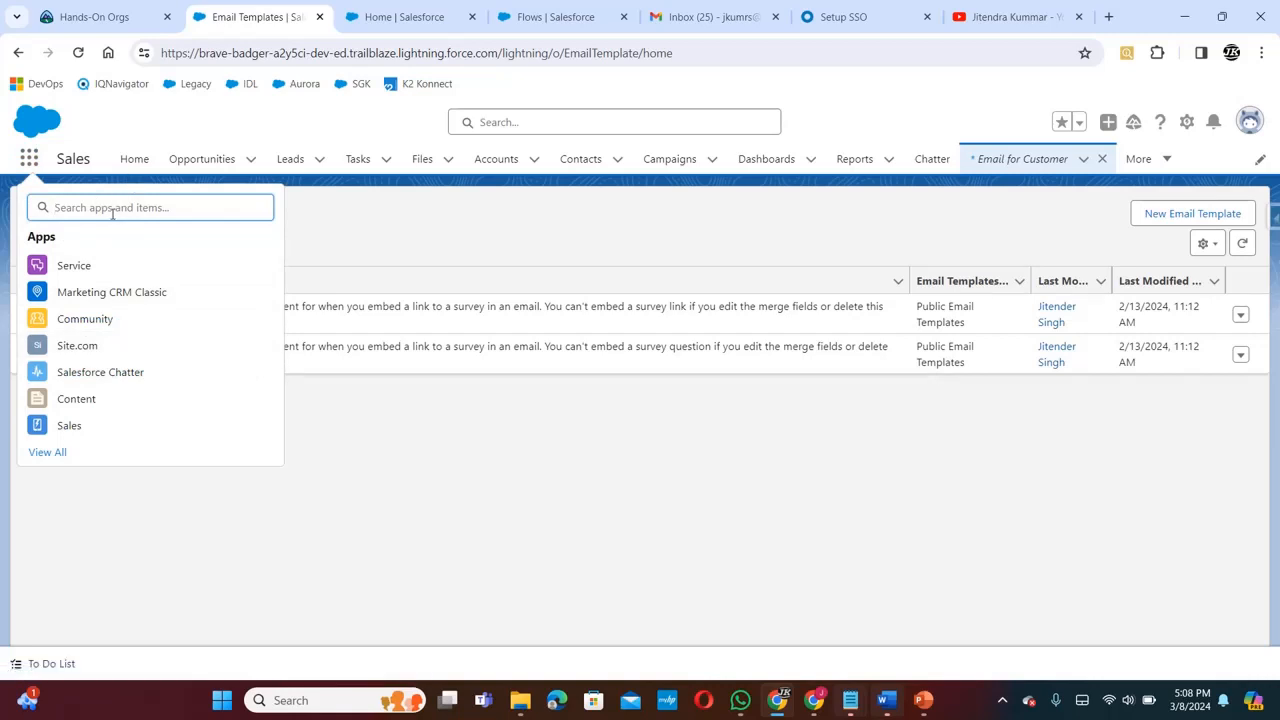
# Find the Email Templates list and start a new email template
pyautogui.write('email')
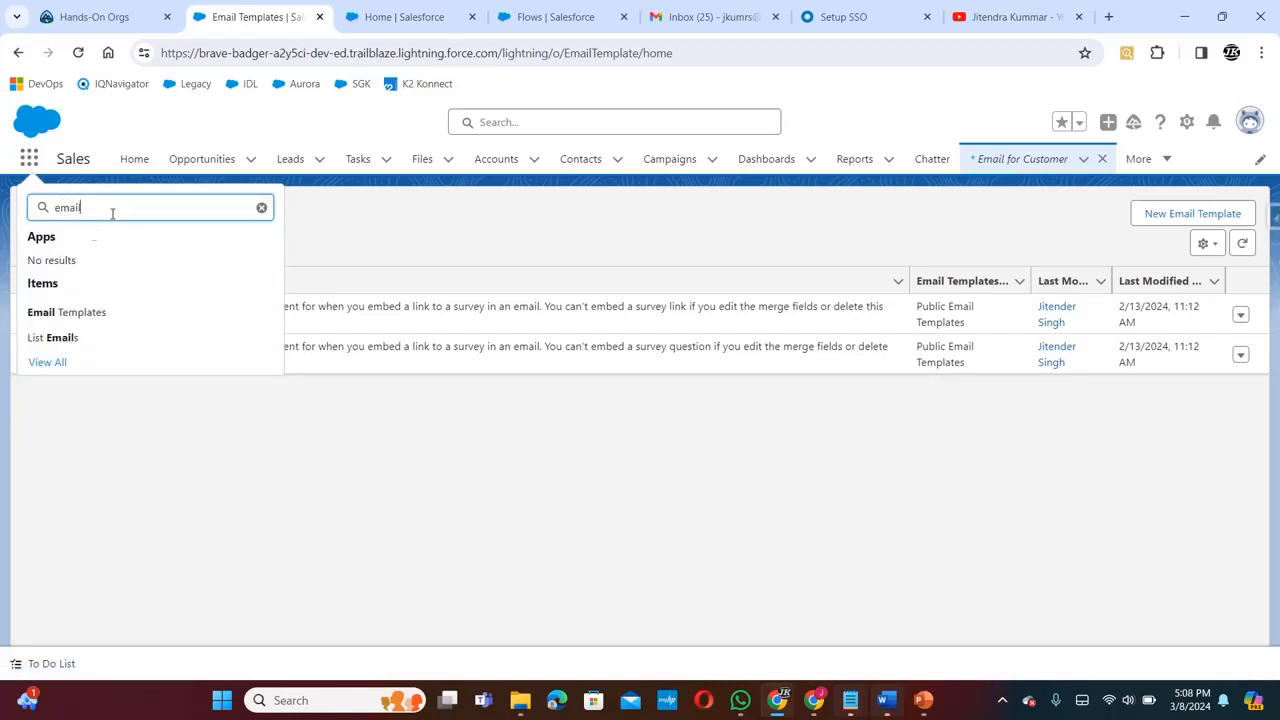
pyautogui.click(66, 314)
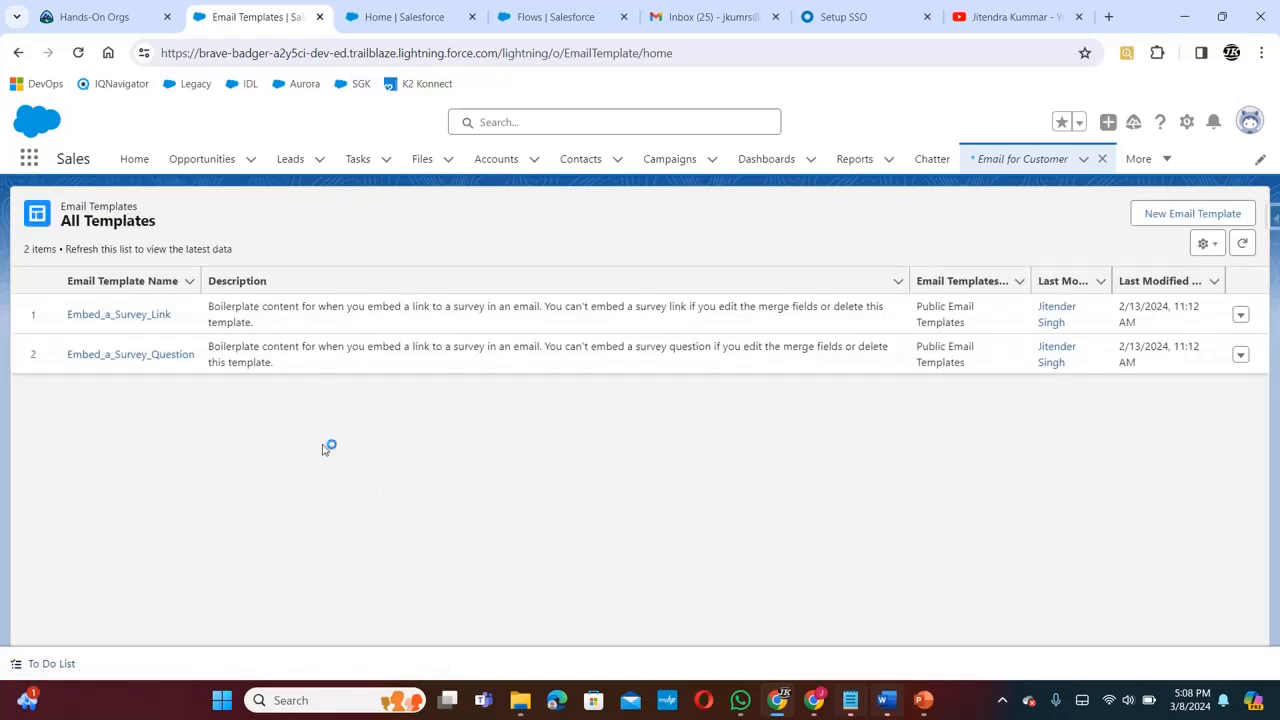
pyautogui.click(1172, 220)
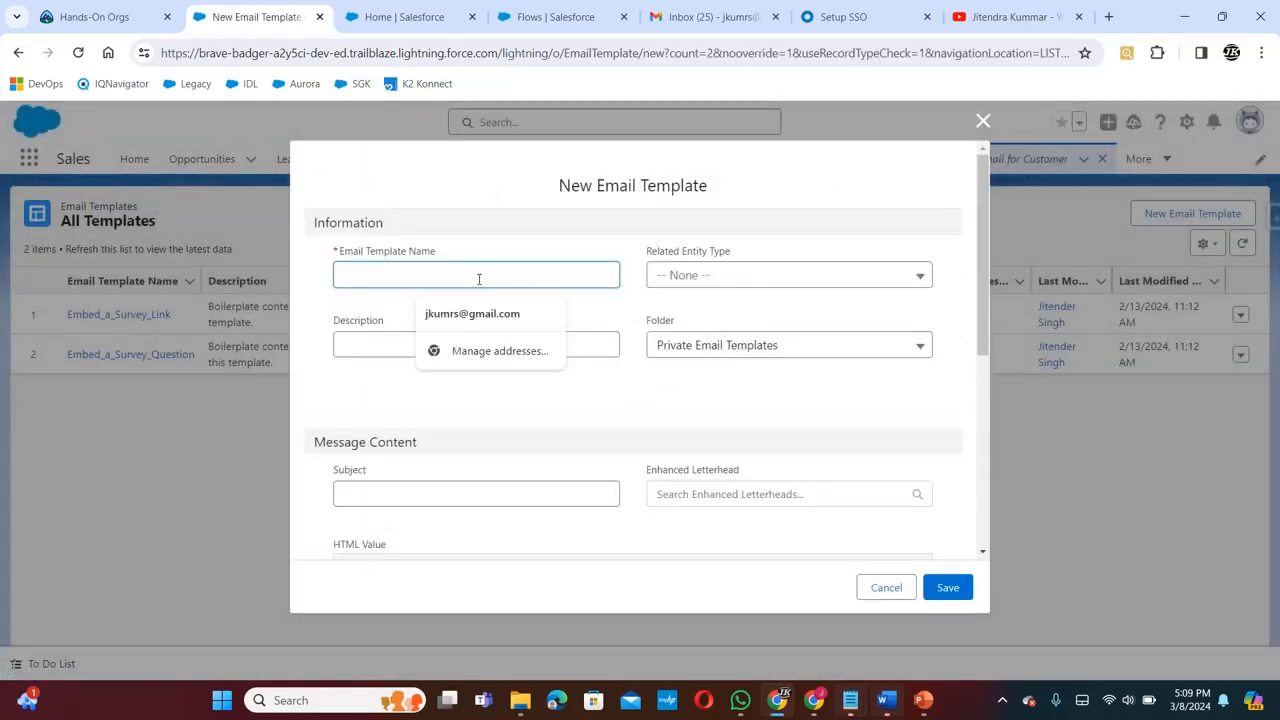
# Set both the template's name and its description to "Email for Customer"
pyautogui.write('E')
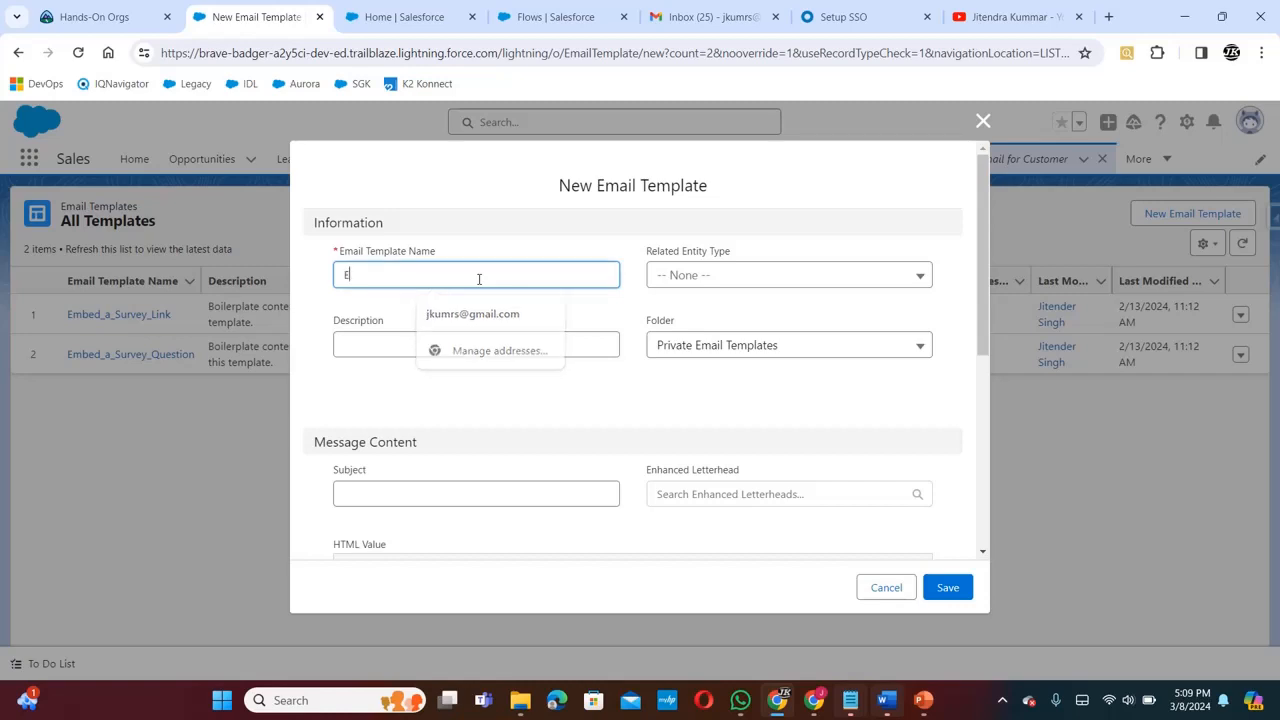
pyautogui.write('mail for')
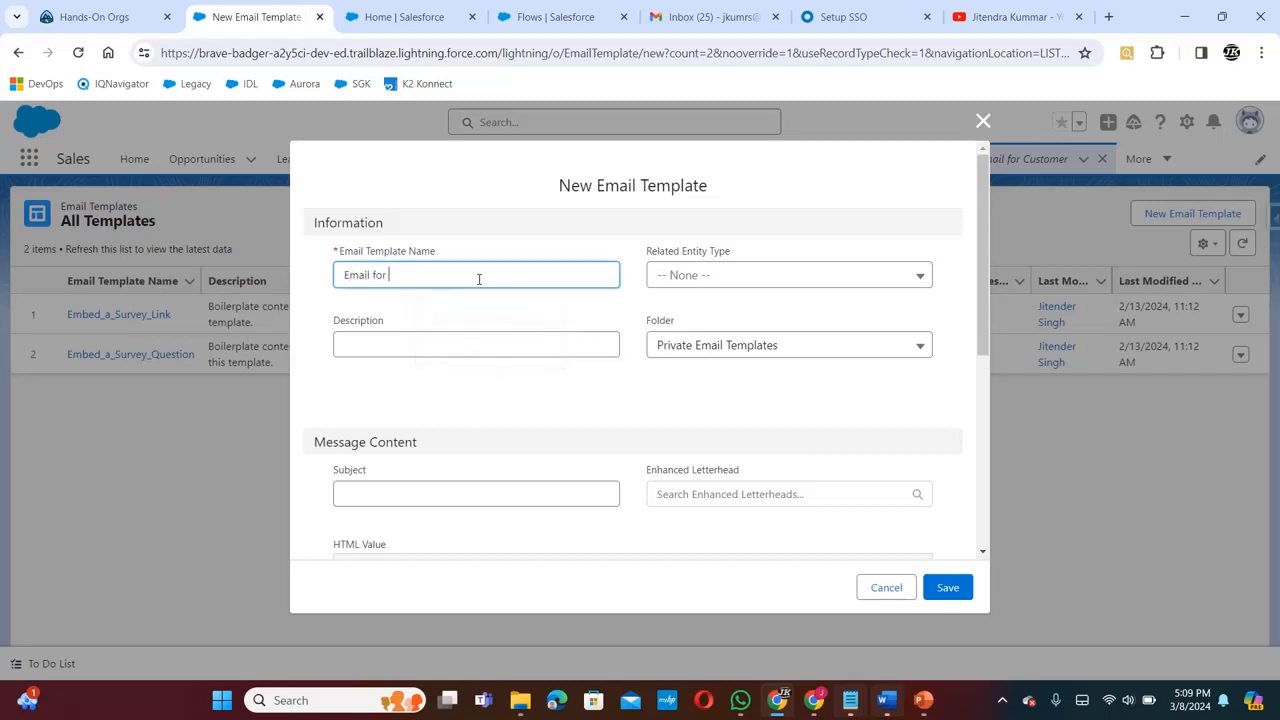
pyautogui.write(' Customer')
pyautogui.moveTo(458, 279); pyautogui.dragTo(332, 284)
pyautogui.hotkey('ctrl', 'c')
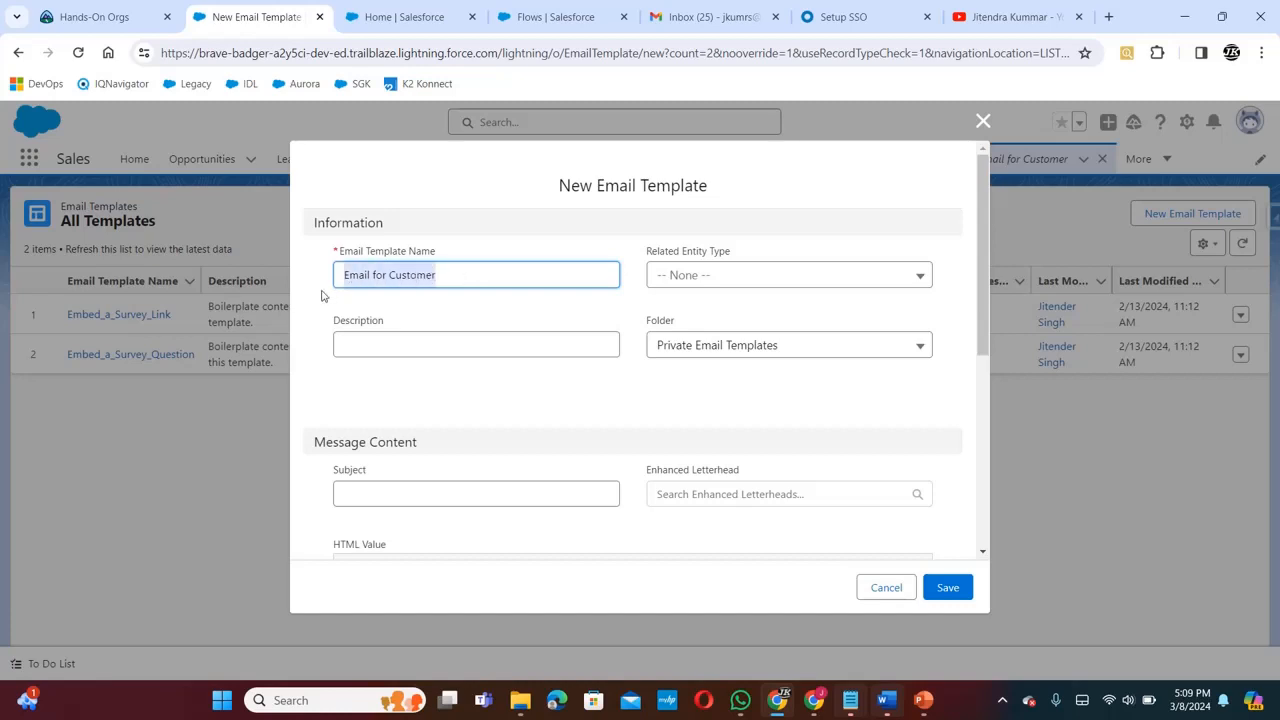
pyautogui.click(381, 337)
pyautogui.hotkey('ctrl', 'v')
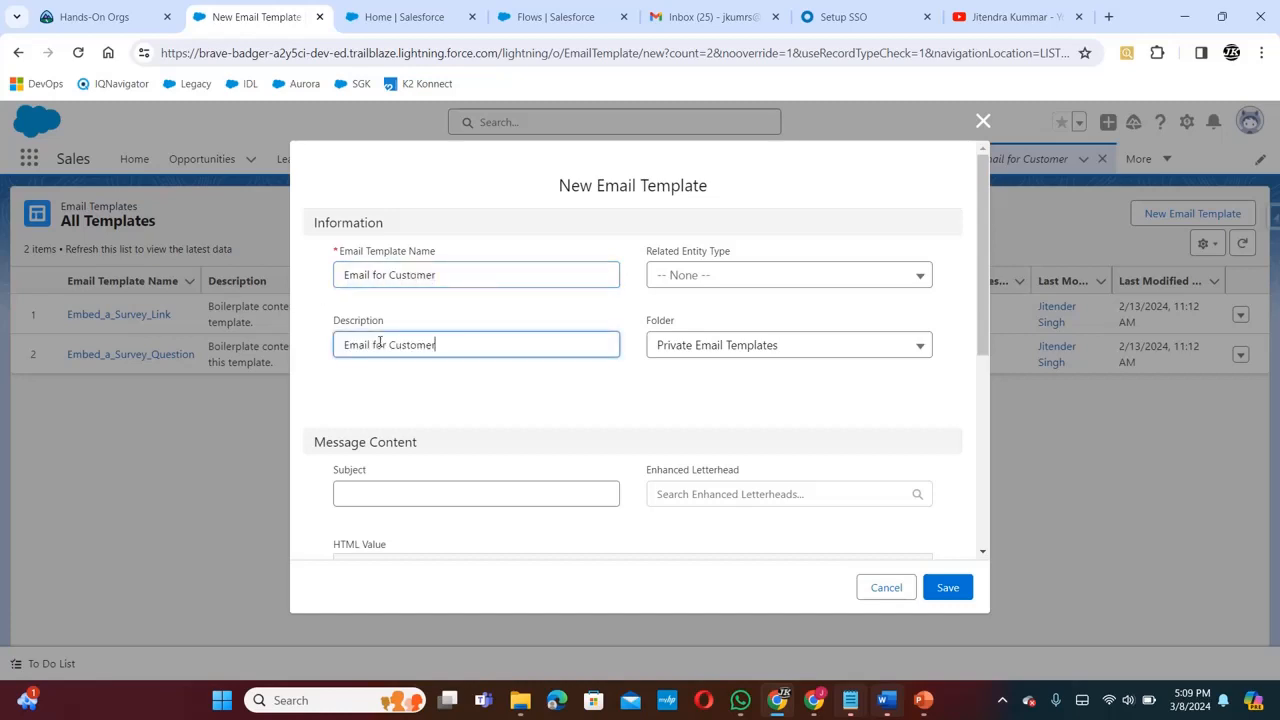
# Set the template's related entity type to Opportunity and its folder to Public Email Templates
pyautogui.click(826, 274)
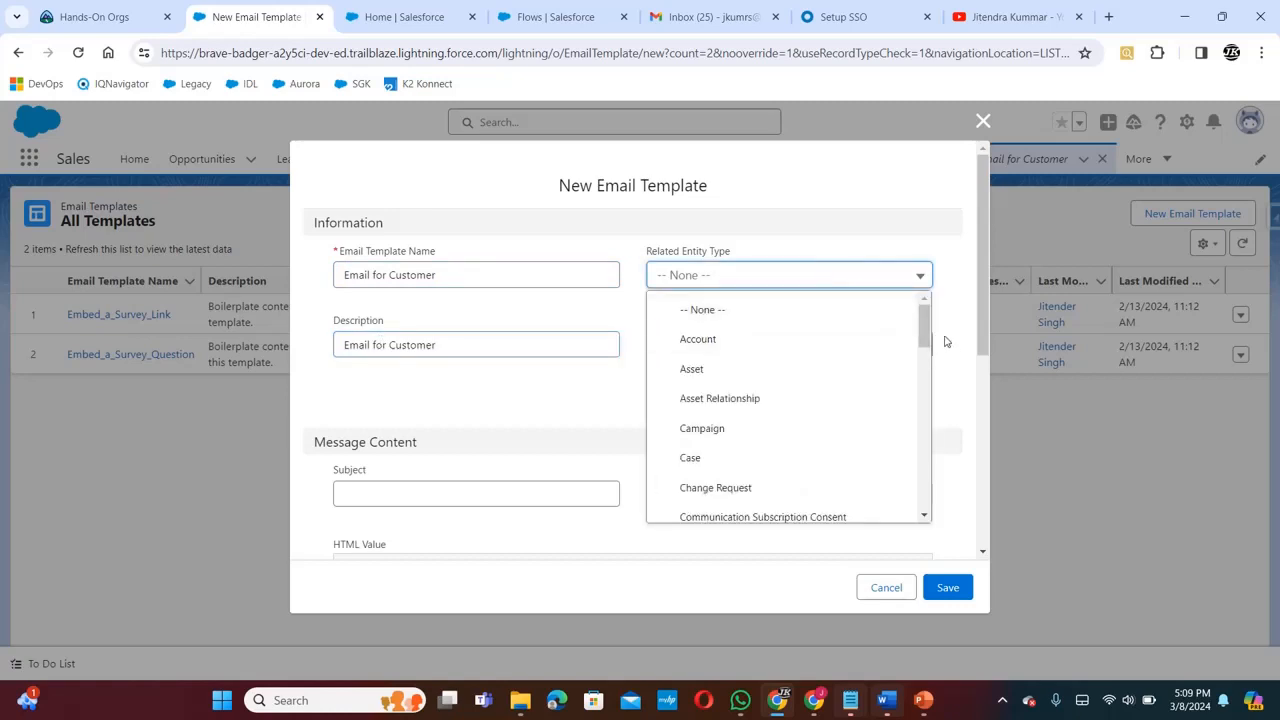
pyautogui.moveTo(930, 339); pyautogui.dragTo(920, 434)
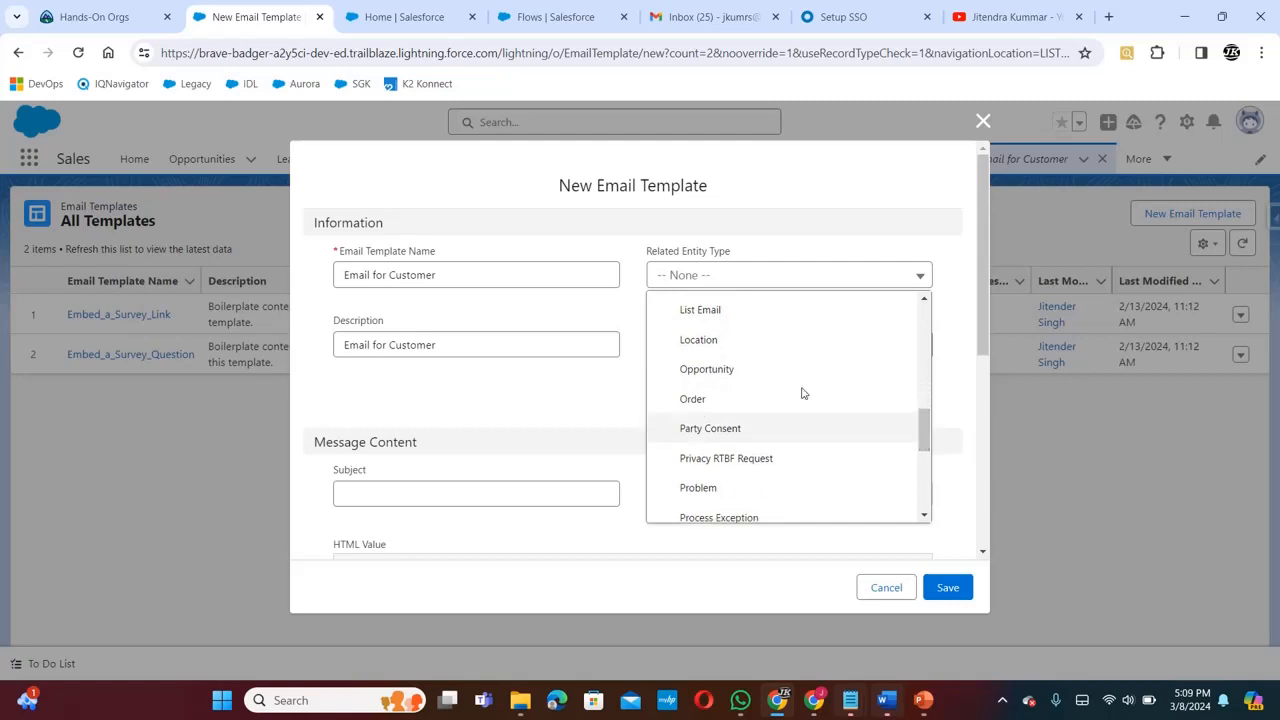
pyautogui.click(758, 372)
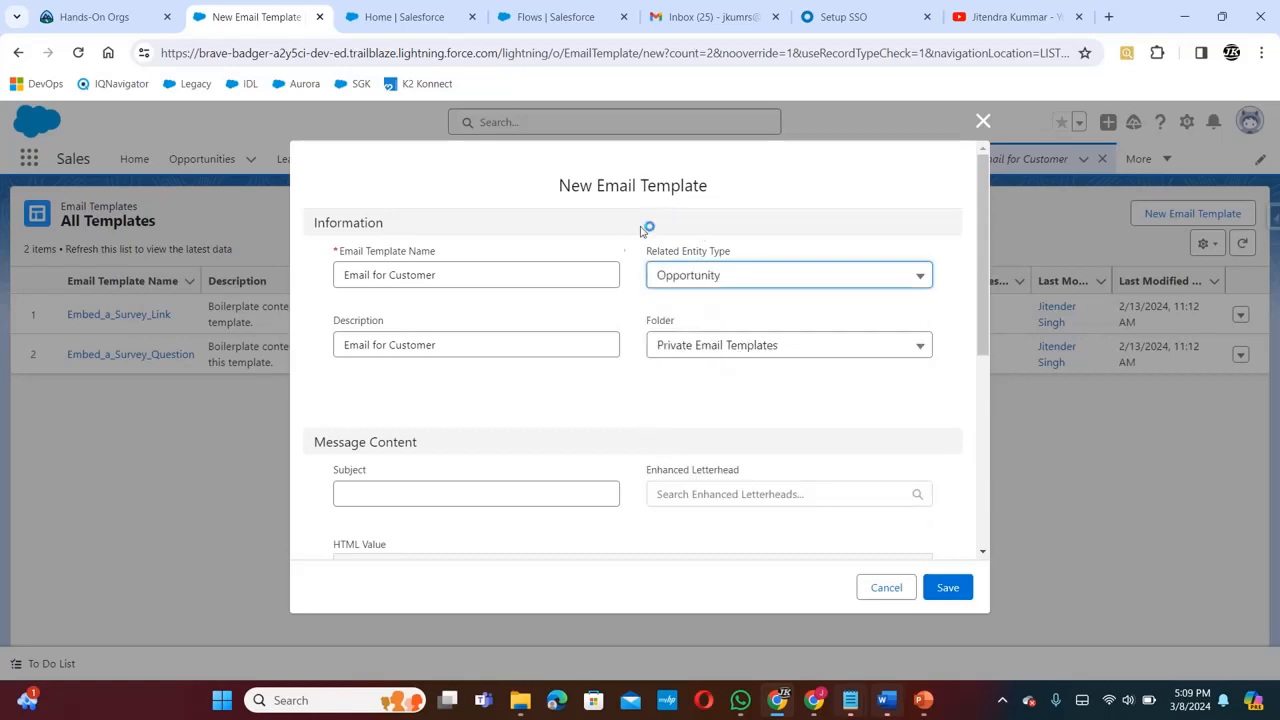
pyautogui.click(846, 352)
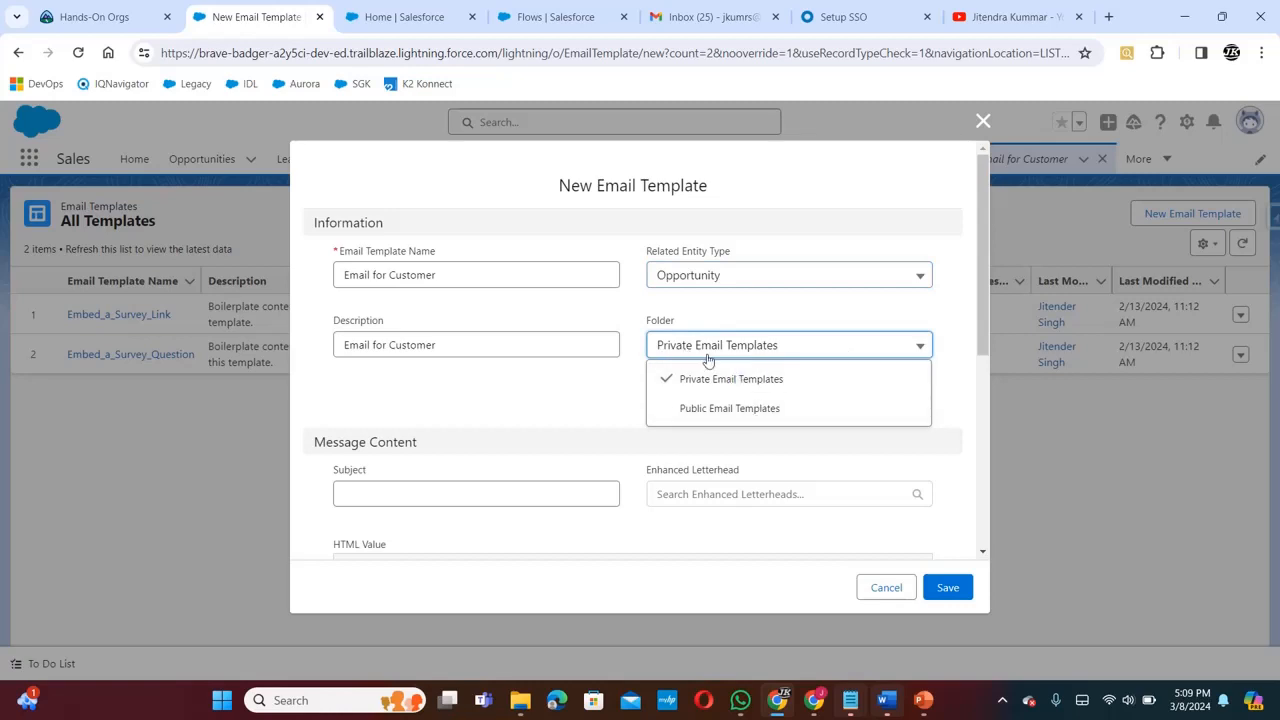
pyautogui.click(746, 412)
# Enter the subject "Thank you for your business" and body "Hi There, We highly appreciate your business. We have recently closed the deal : Here are the details:"
pyautogui.click(420, 495)
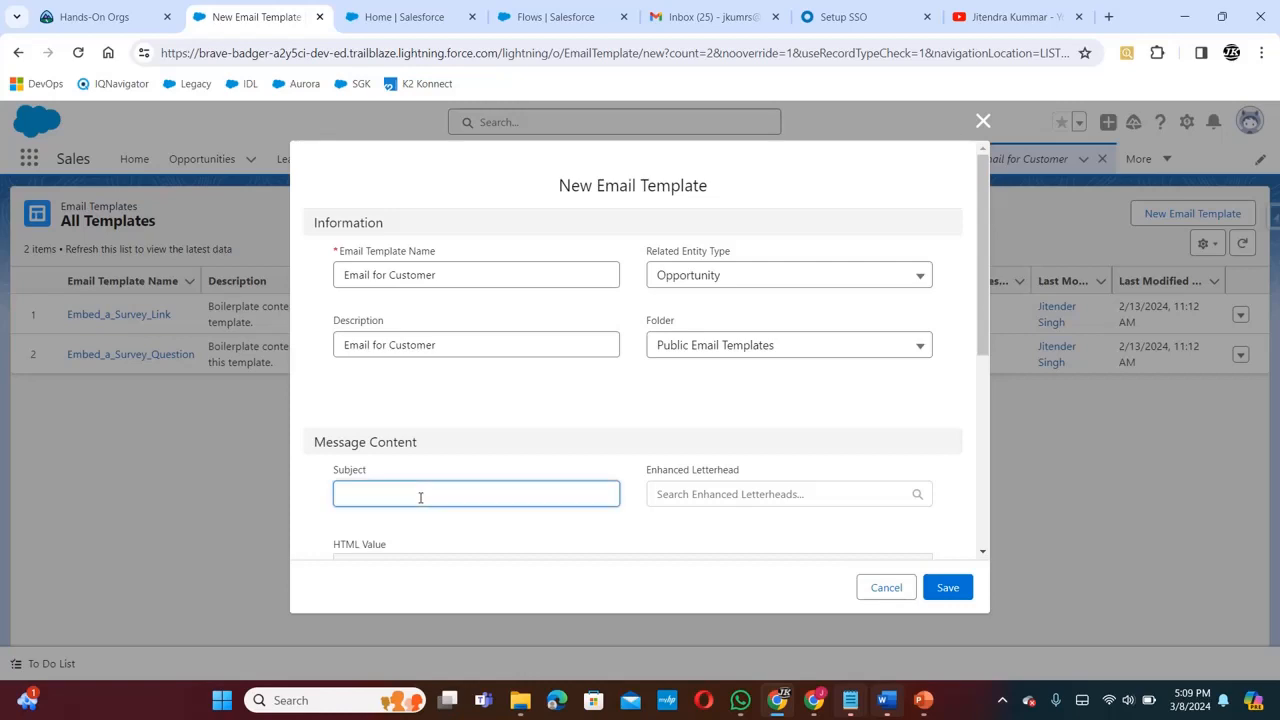
pyautogui.write('Thank you for your business')
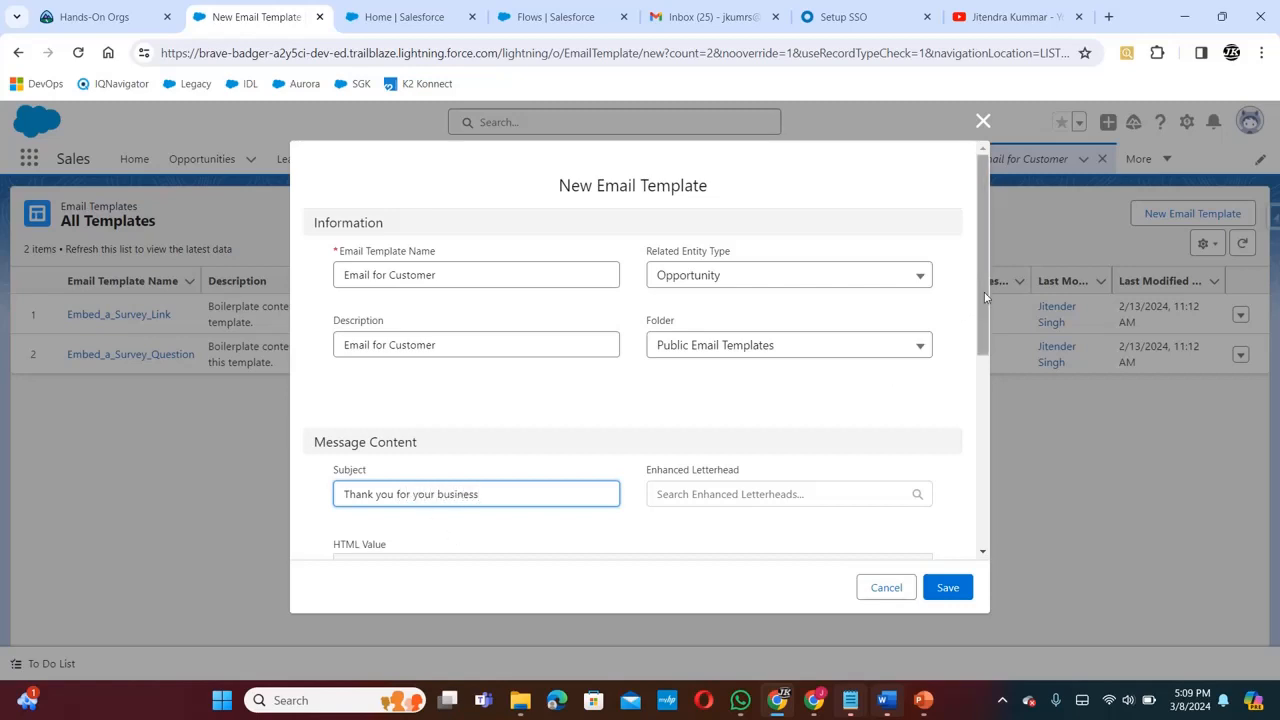
pyautogui.moveTo(985, 297); pyautogui.dragTo(977, 388)
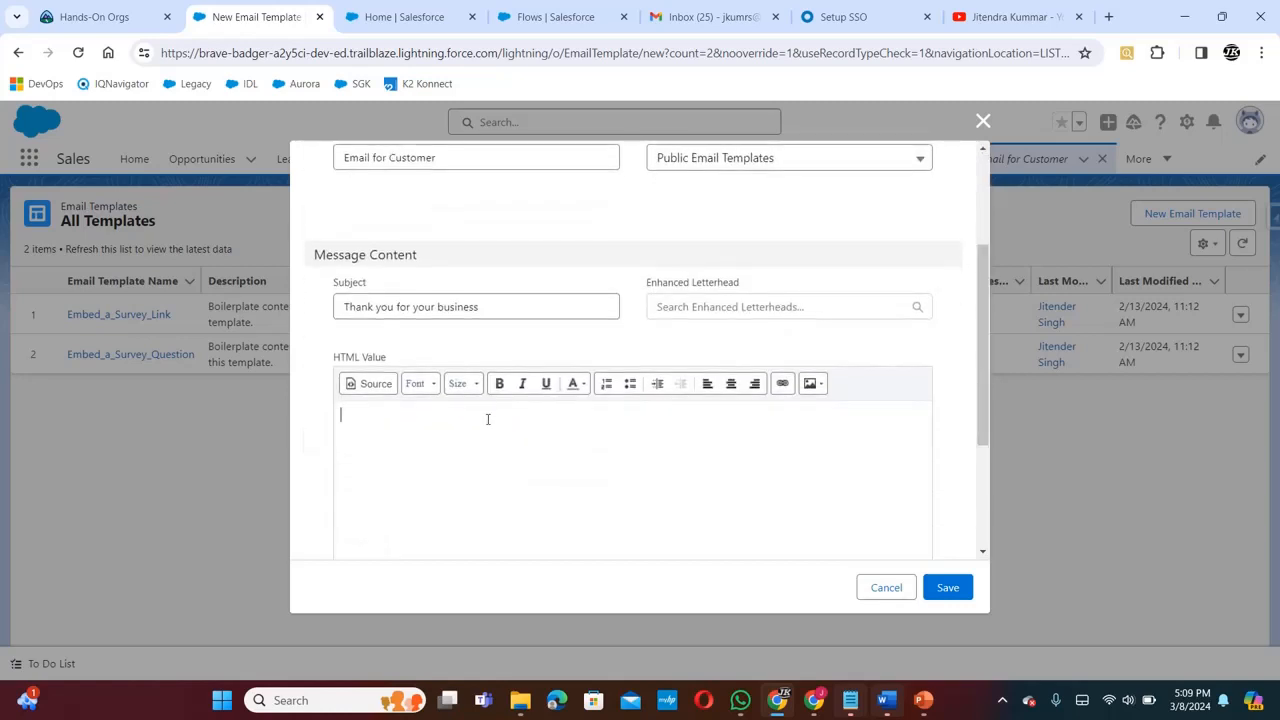
pyautogui.write('Hi There,  ')
pyautogui.write('We highly ')
pyautogui.write('appreciate')
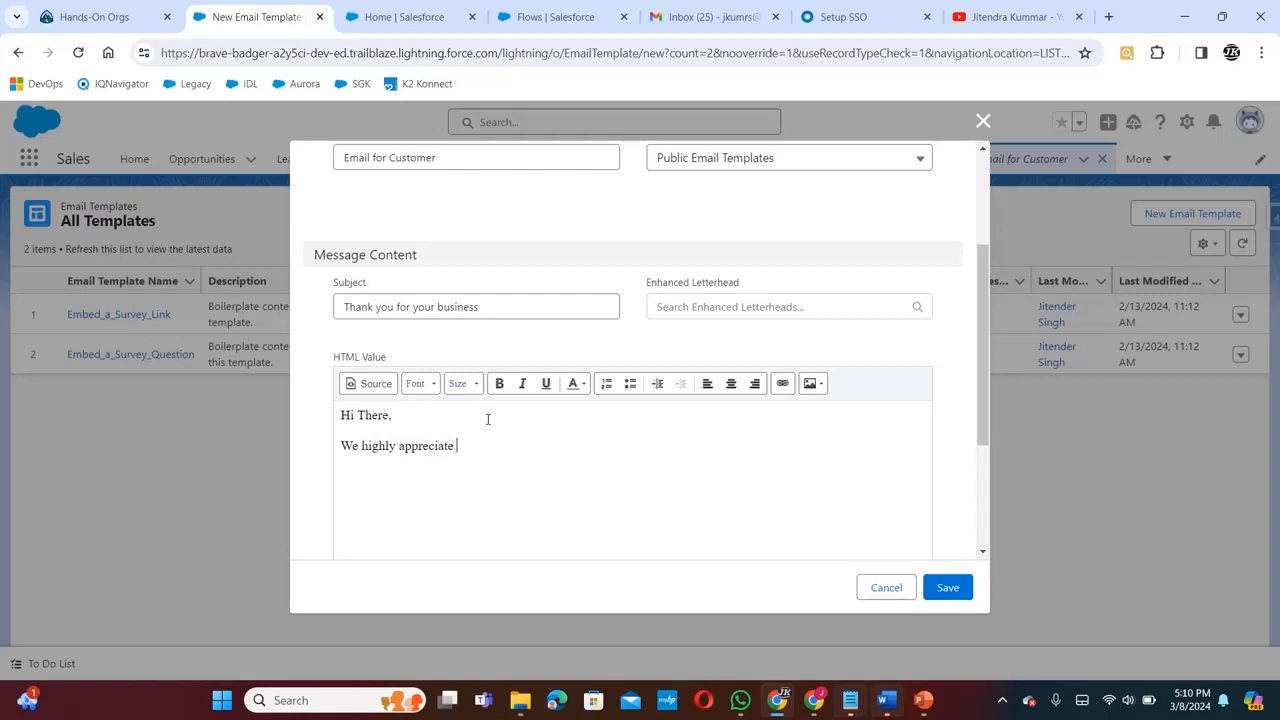
pyautogui.write(' your business. We have recently closed the deal ')
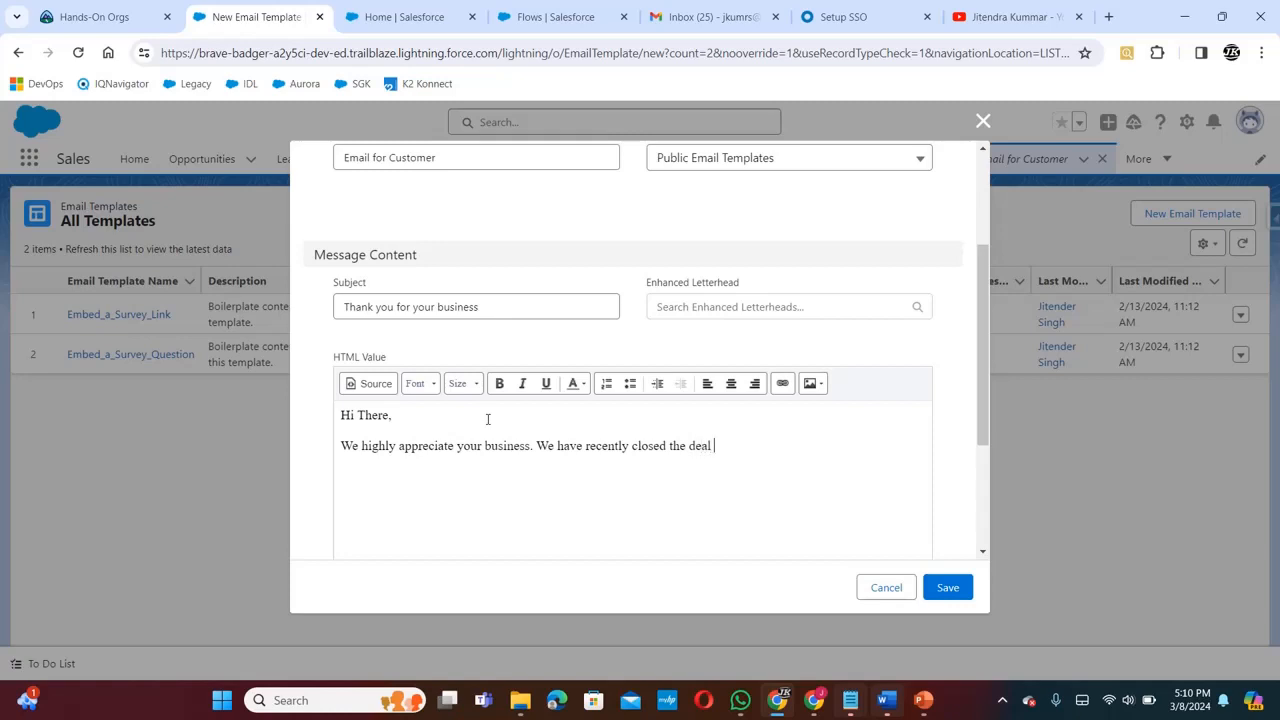
pyautogui.write(': Here are the details:')
# Insert the Opportunity Name merge field below the body text of the template
pyautogui.moveTo(983, 400); pyautogui.dragTo(979, 500)
pyautogui.click(903, 457)
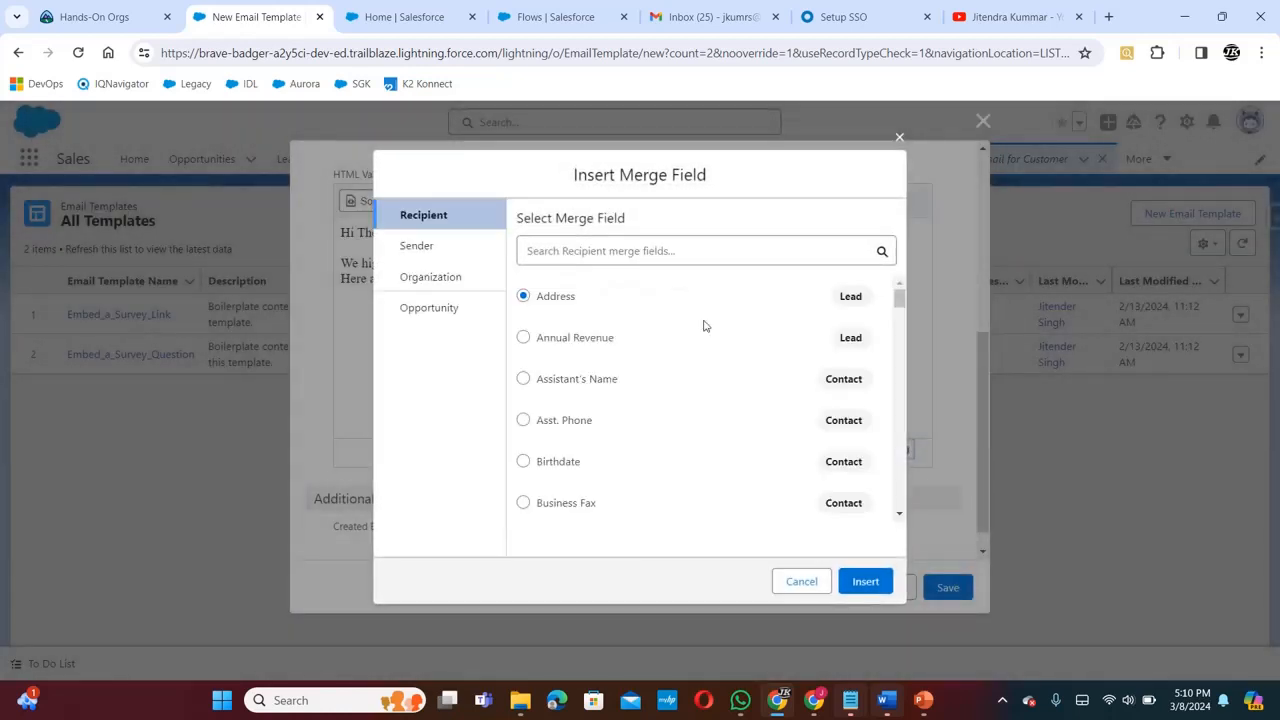
pyautogui.click(429, 309)
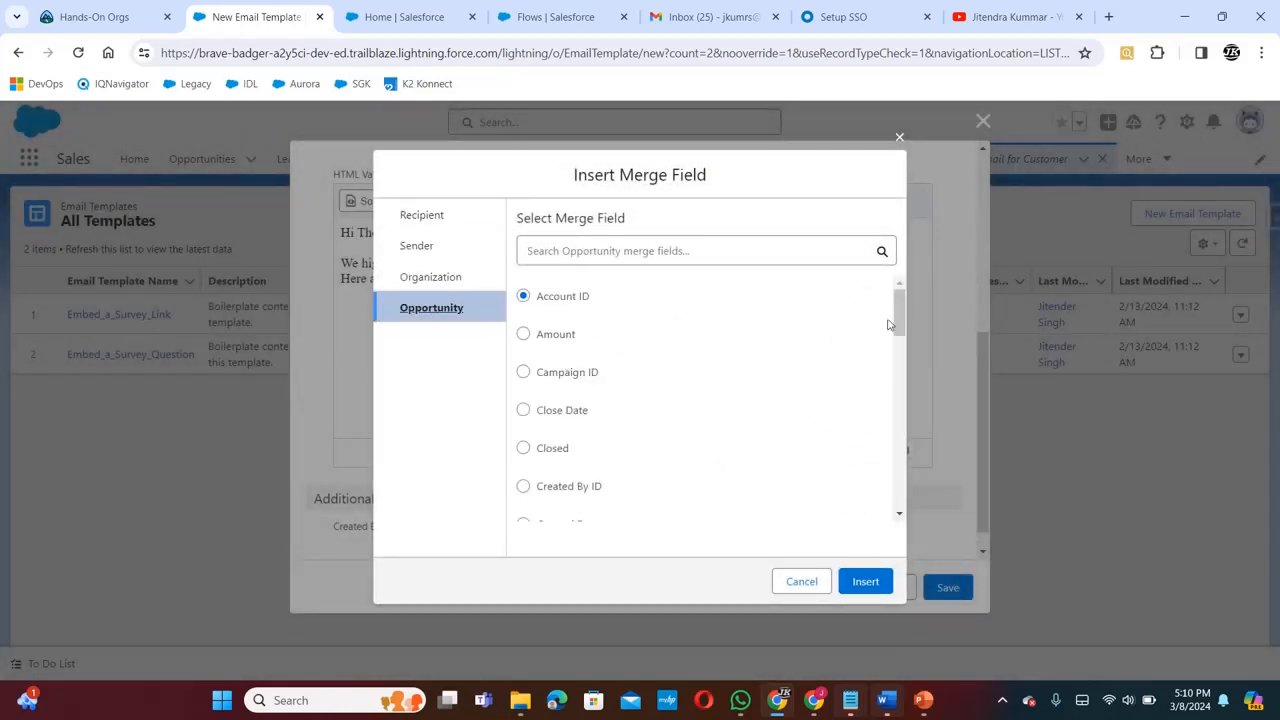
pyautogui.moveTo(894, 314); pyautogui.dragTo(901, 430)
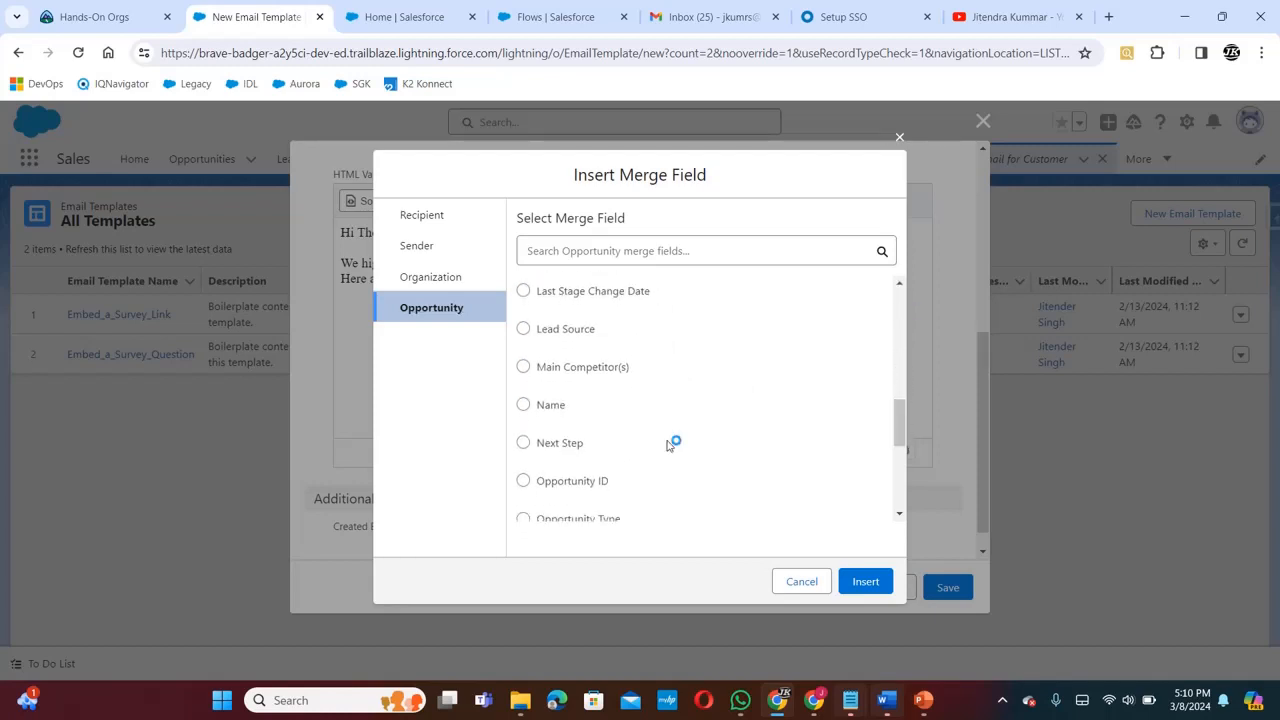
pyautogui.click(523, 404)
pyautogui.click(865, 582)
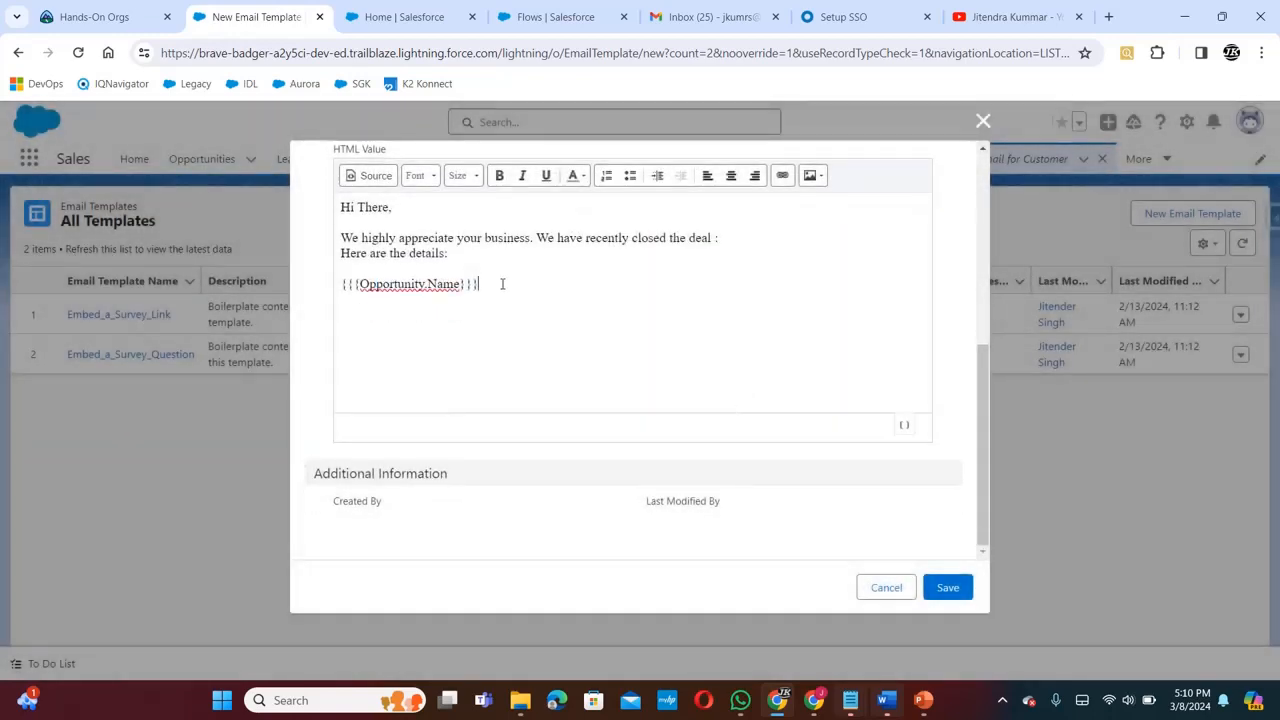
# Insert the Opportunity Amount merge field on a new line under the Name merge field
pyautogui.press('Return')
pyautogui.click(906, 428)
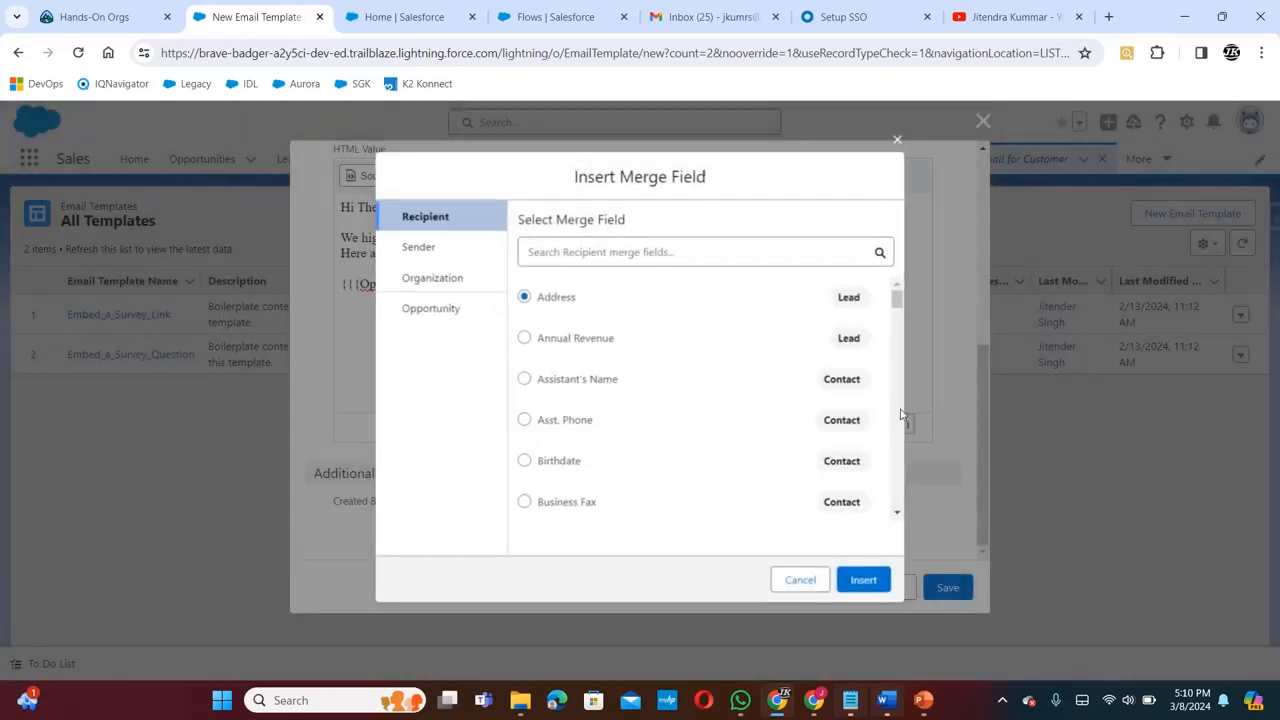
pyautogui.click(451, 311)
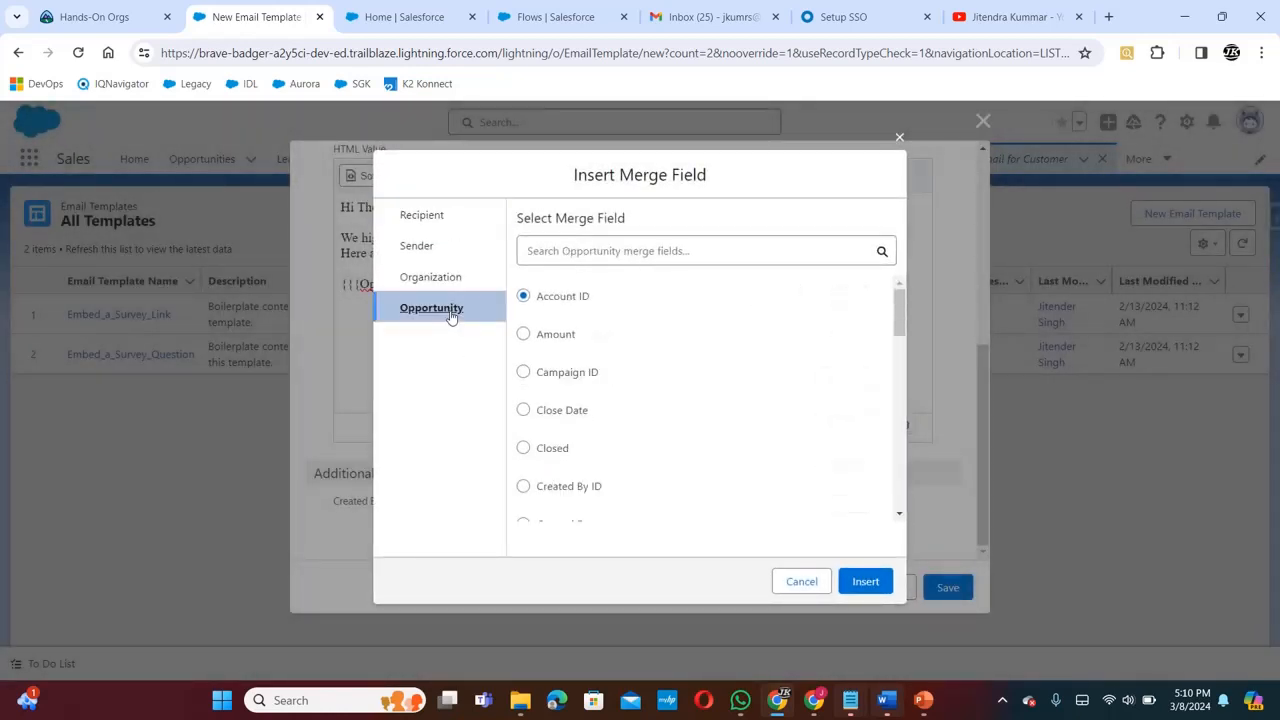
pyautogui.click(524, 334)
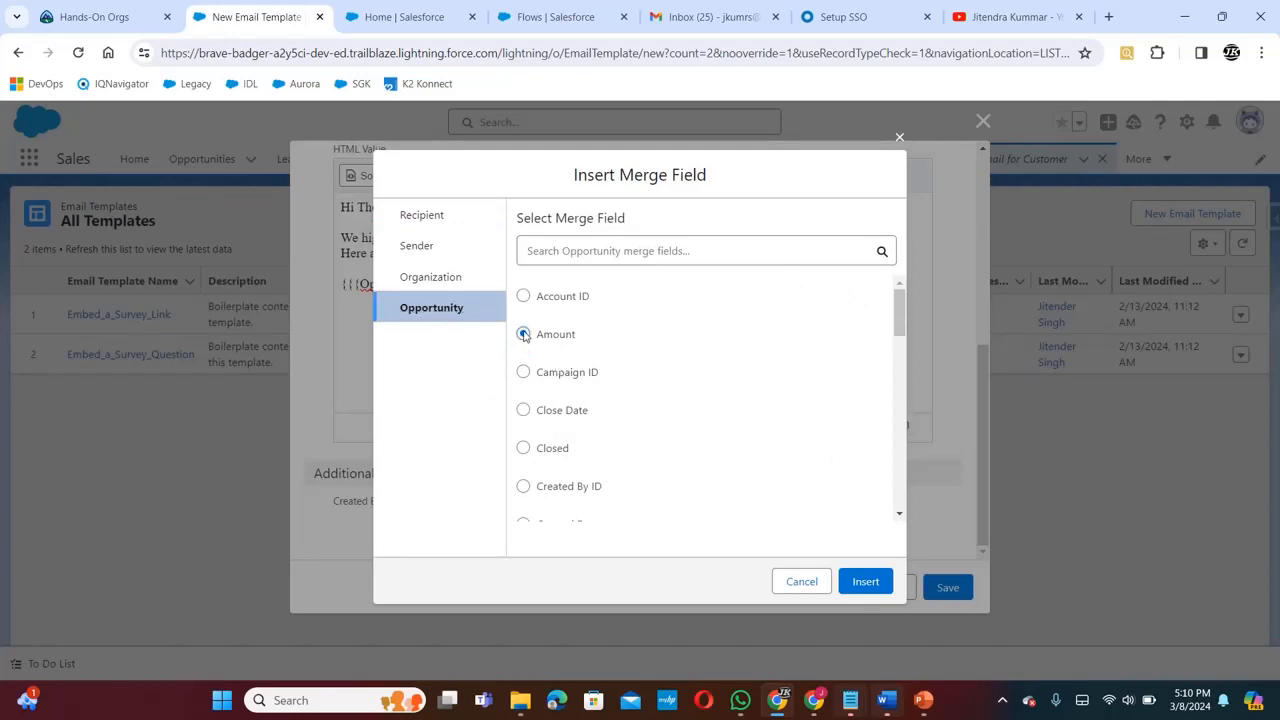
pyautogui.click(865, 588)
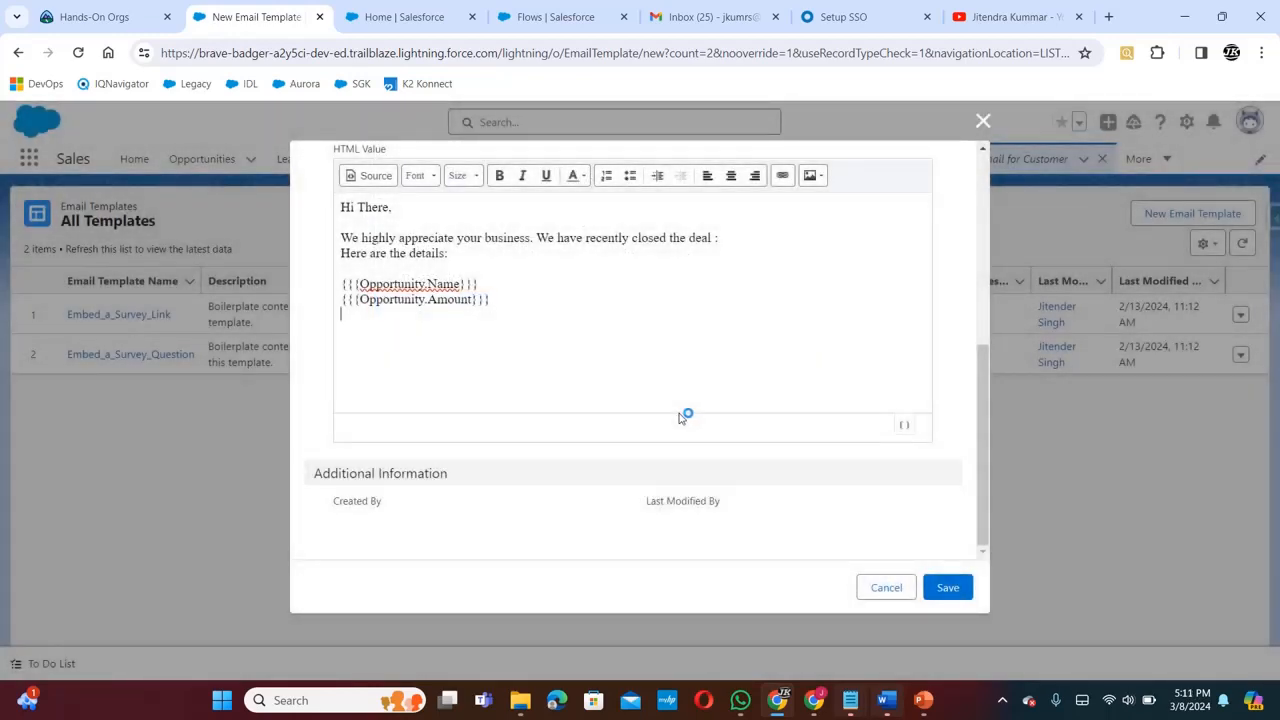
# Add the sign-off "Regards Sales Team" below the merge fields and save the email template
pyautogui.write('Regards ')
pyautogui.write('Sales T')
pyautogui.write('eam')
pyautogui.click(947, 589)
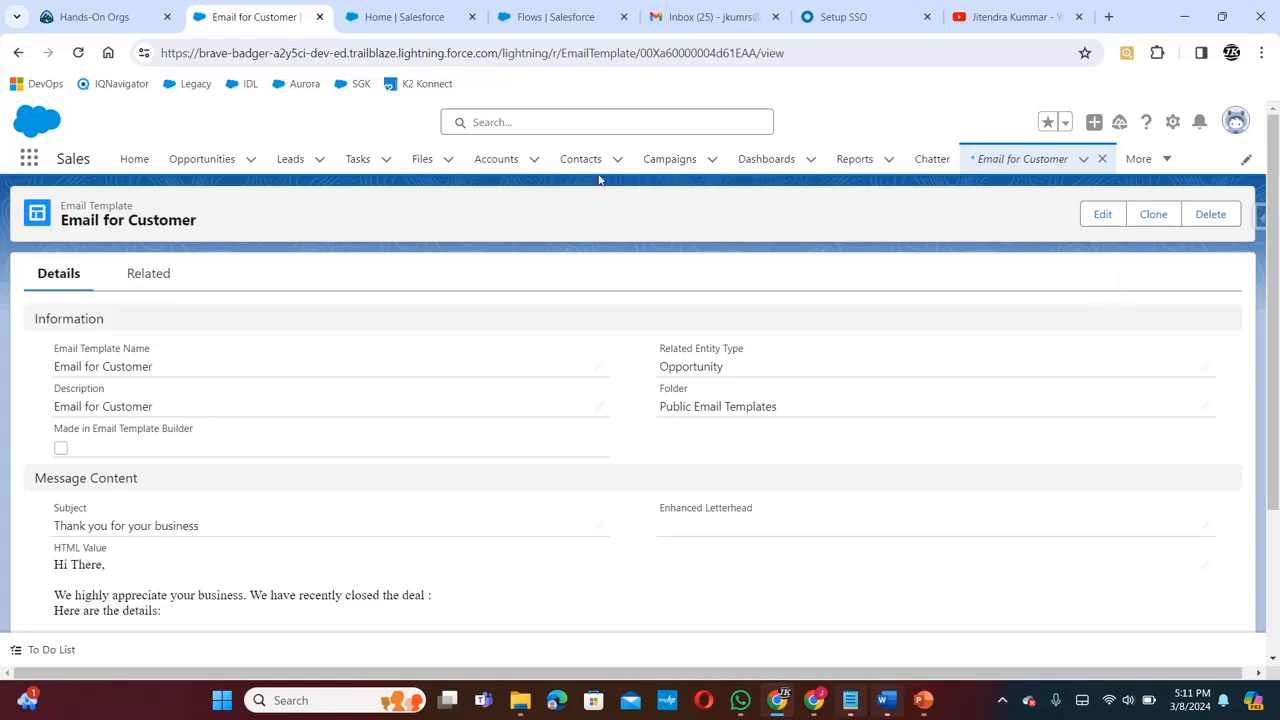
# Open the Jackson Controls- opportunity, go to its account and open the account's related contact
pyautogui.click(222, 165)
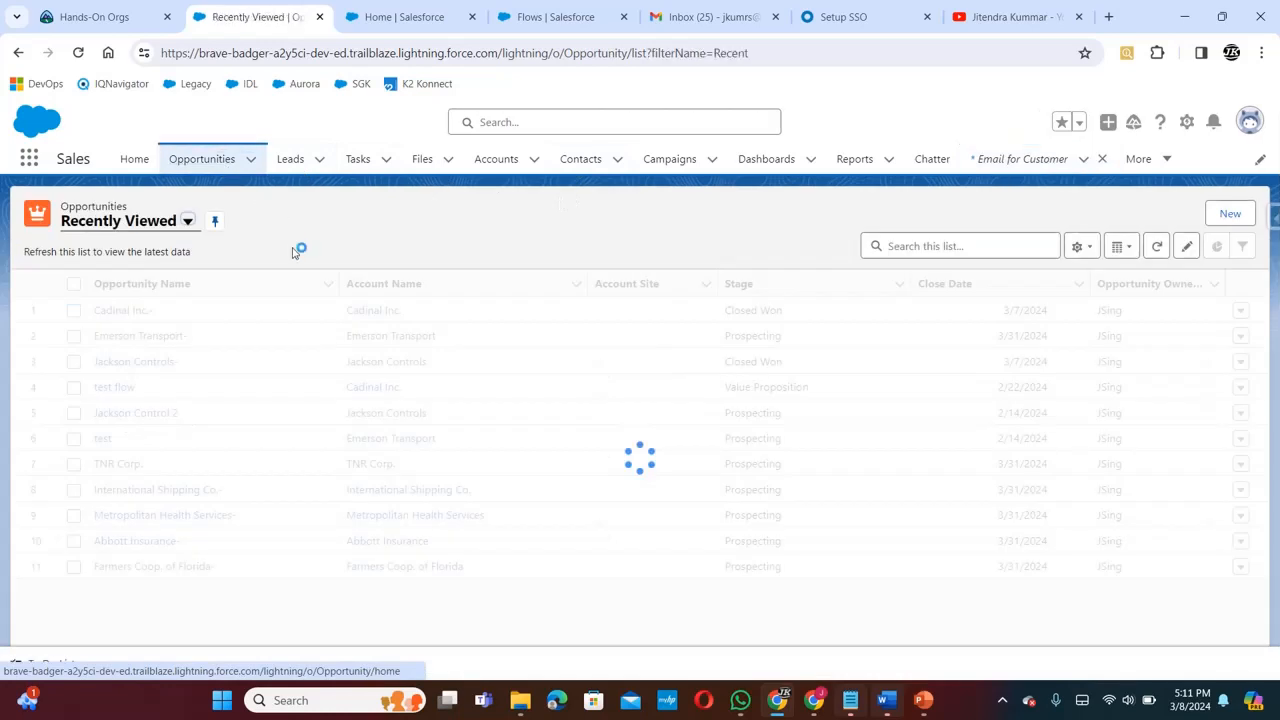
pyautogui.click(142, 367)
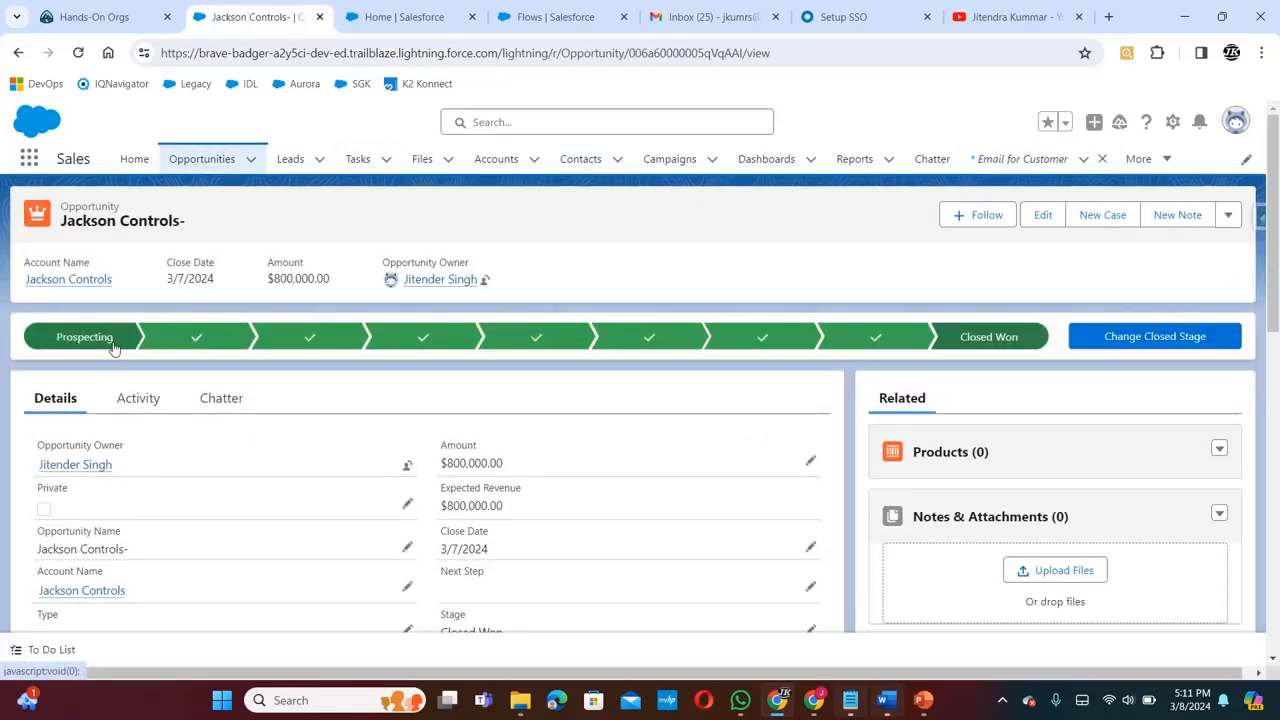
pyautogui.click(60, 280)
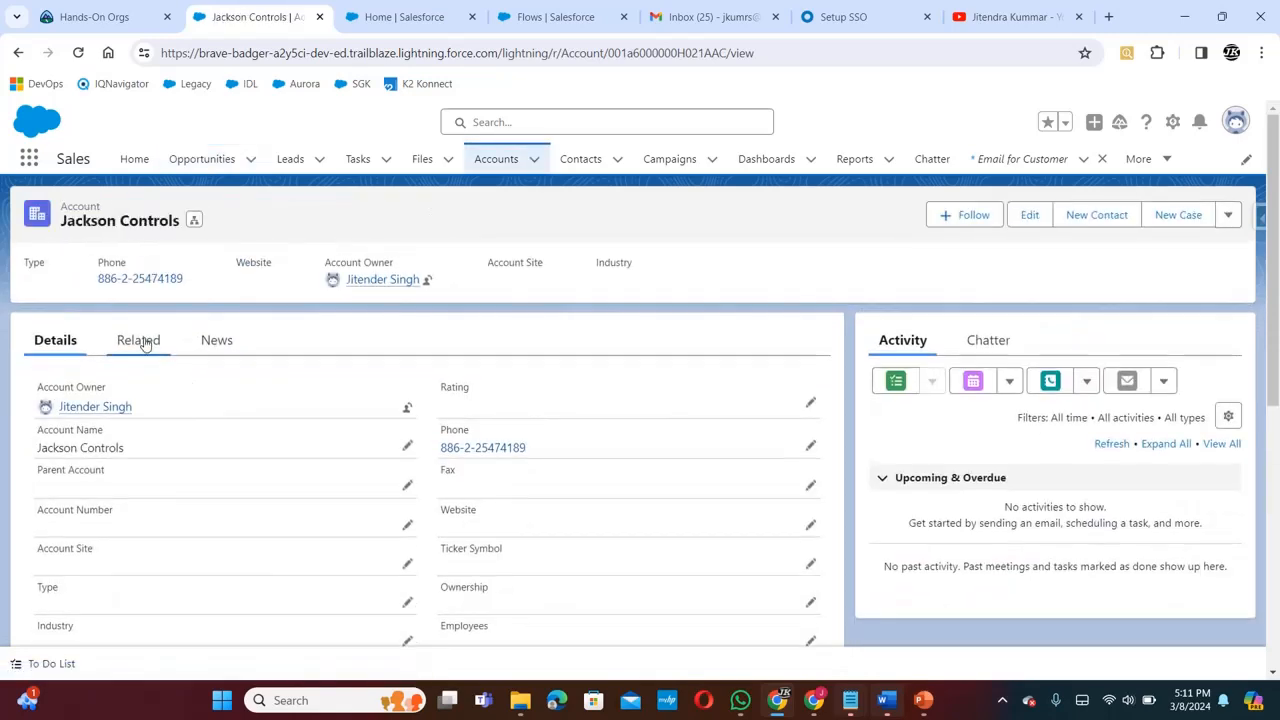
pyautogui.click(140, 341)
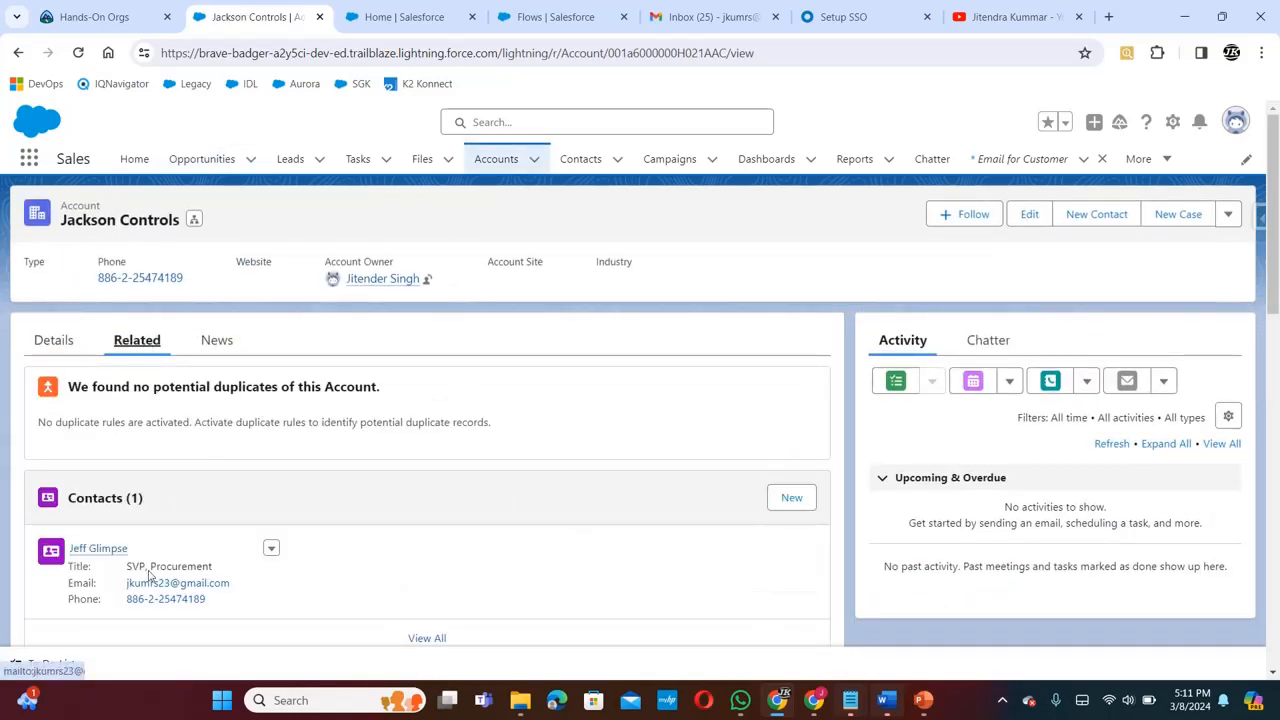
pyautogui.click(100, 548)
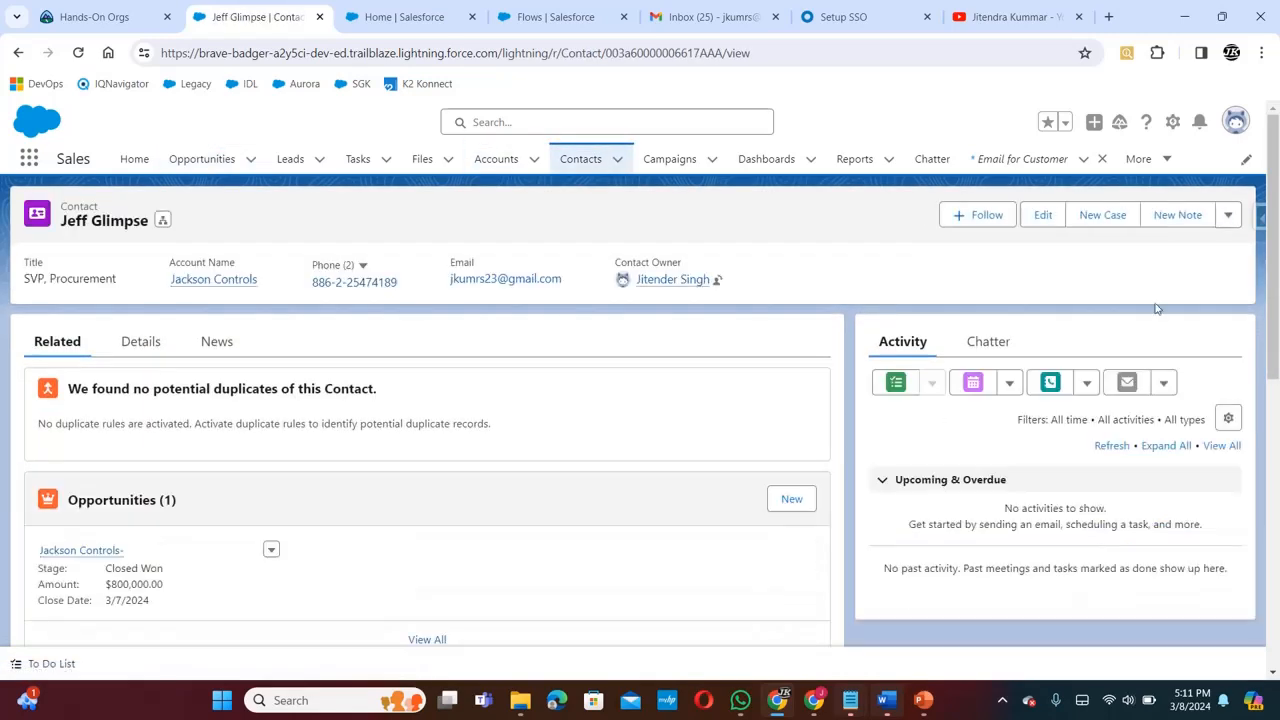
# Examine the available Level options in the contact's details and leave editing without saving
pyautogui.click(137, 343)
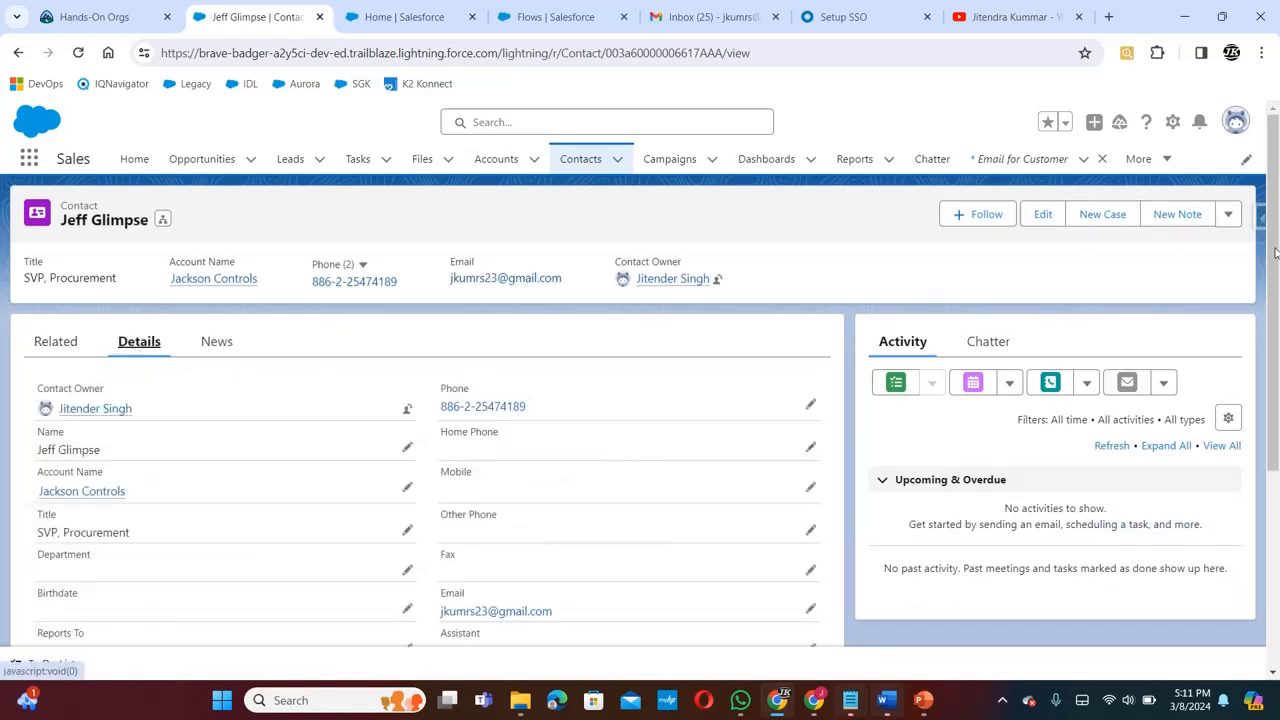
pyautogui.scroll(-3, 1275, 253)
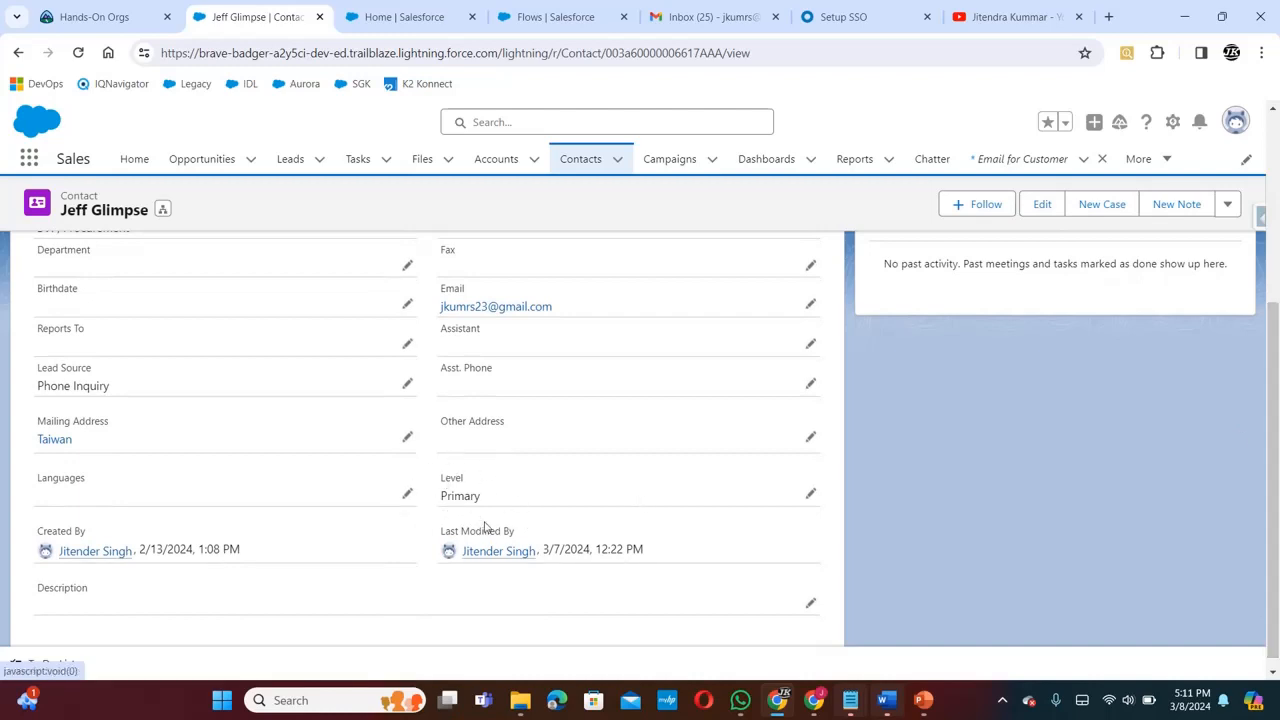
pyautogui.click(811, 493)
pyautogui.click(799, 514)
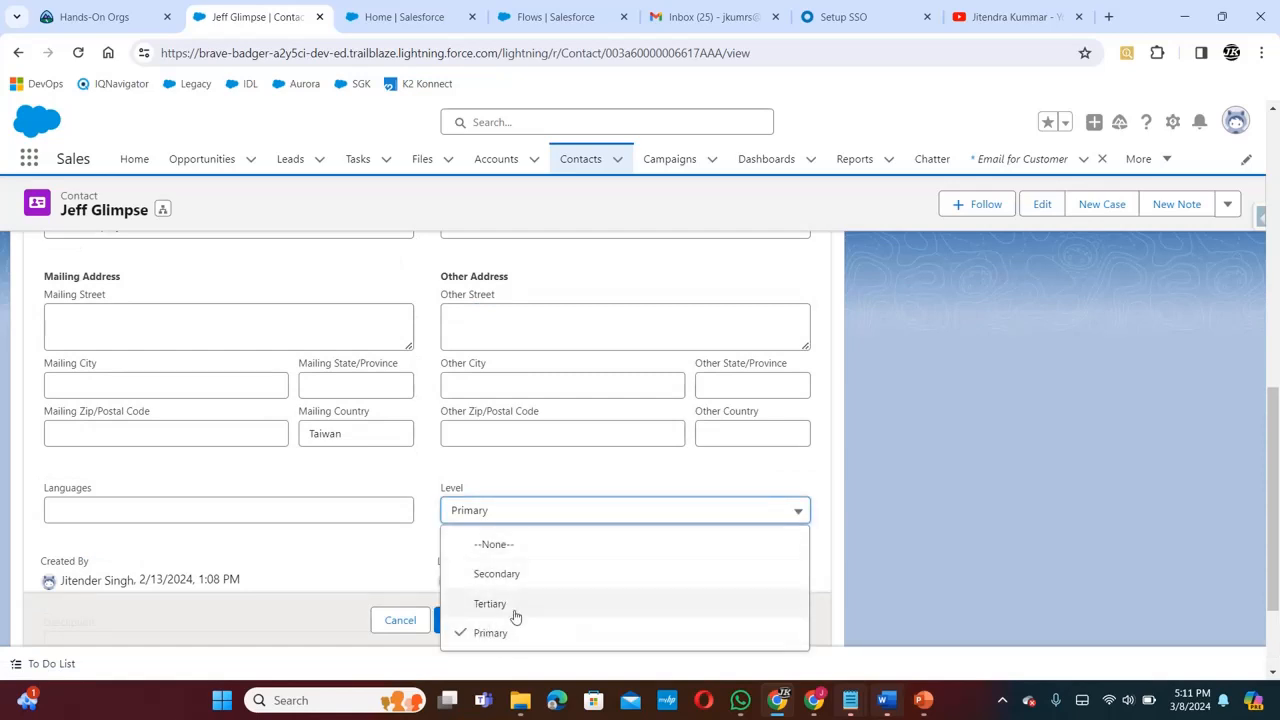
pyautogui.click(365, 565)
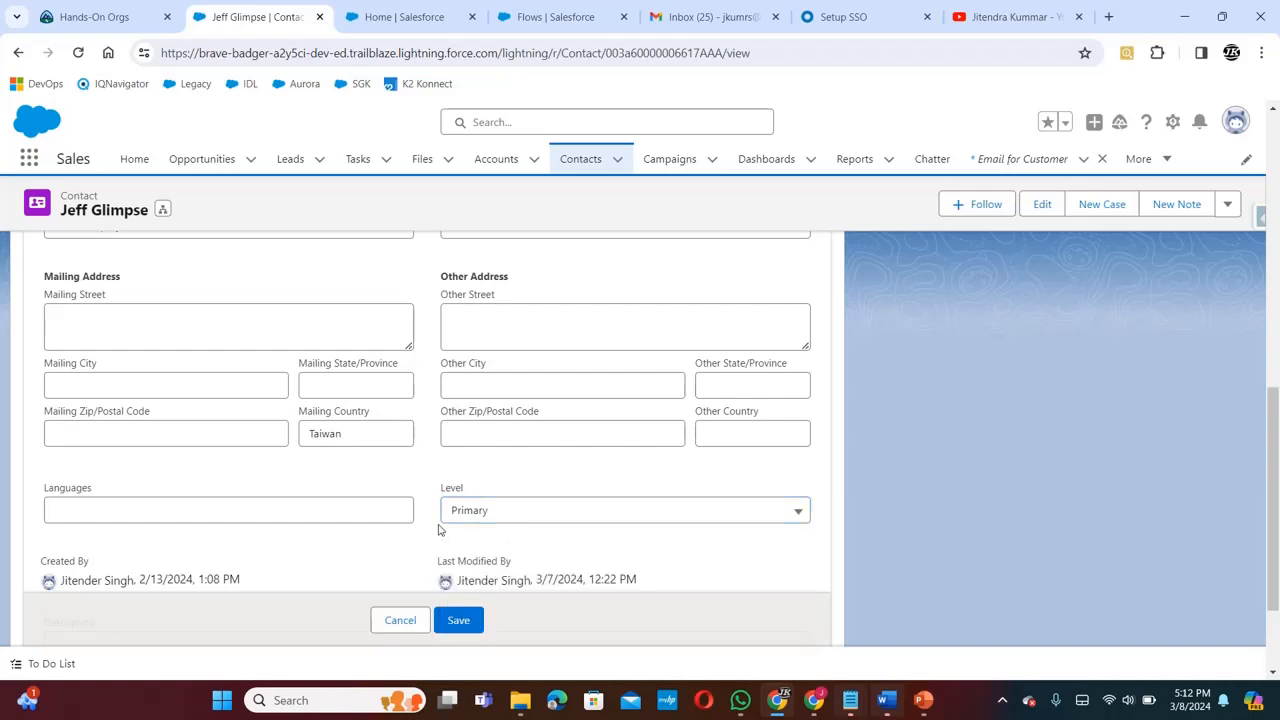
pyautogui.click(390, 626)
# Switch to Salesforce Setup, search the setup menu for "flows" and open the Flows page
pyautogui.click(408, 12)
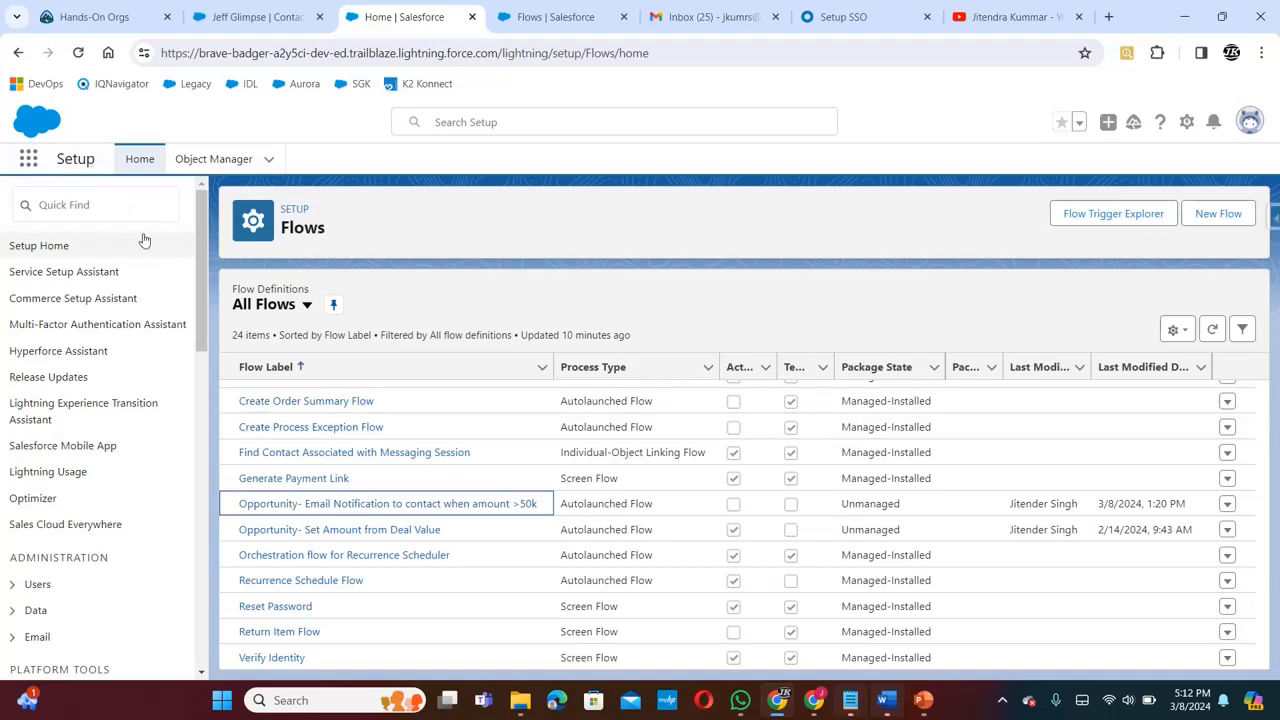
pyautogui.click(130, 204)
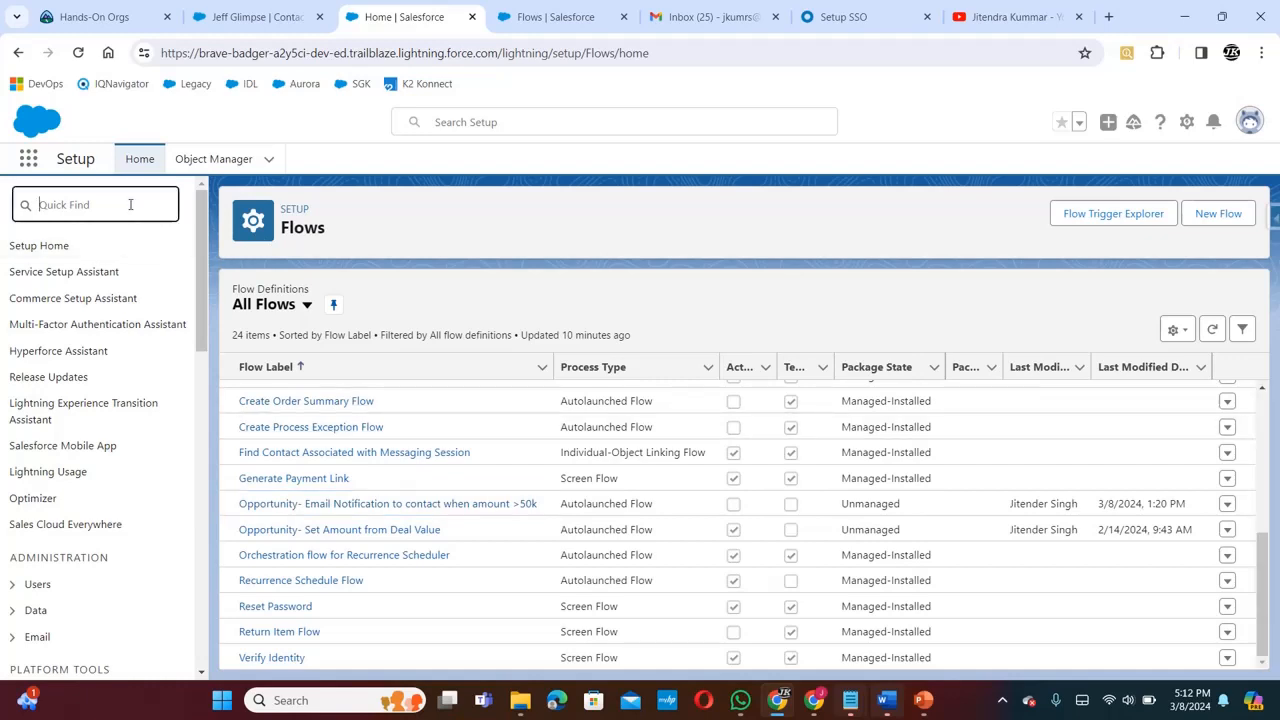
pyautogui.write('flow')
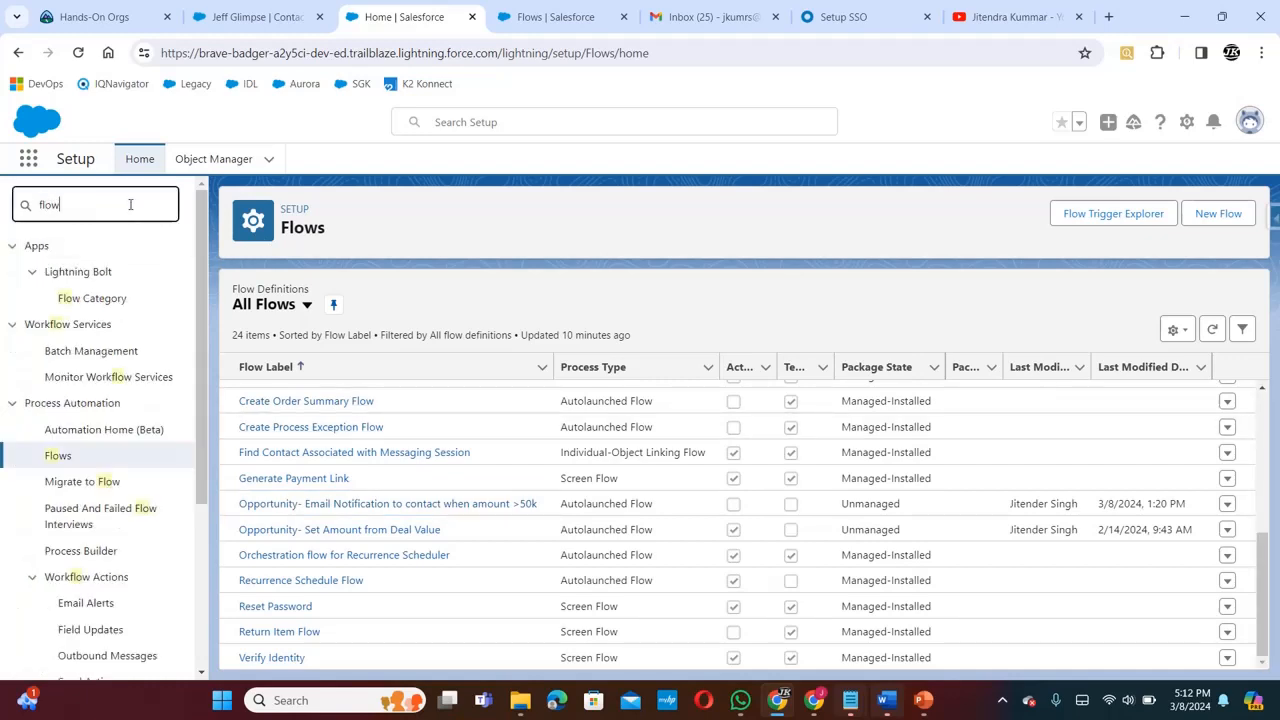
pyautogui.write('s')
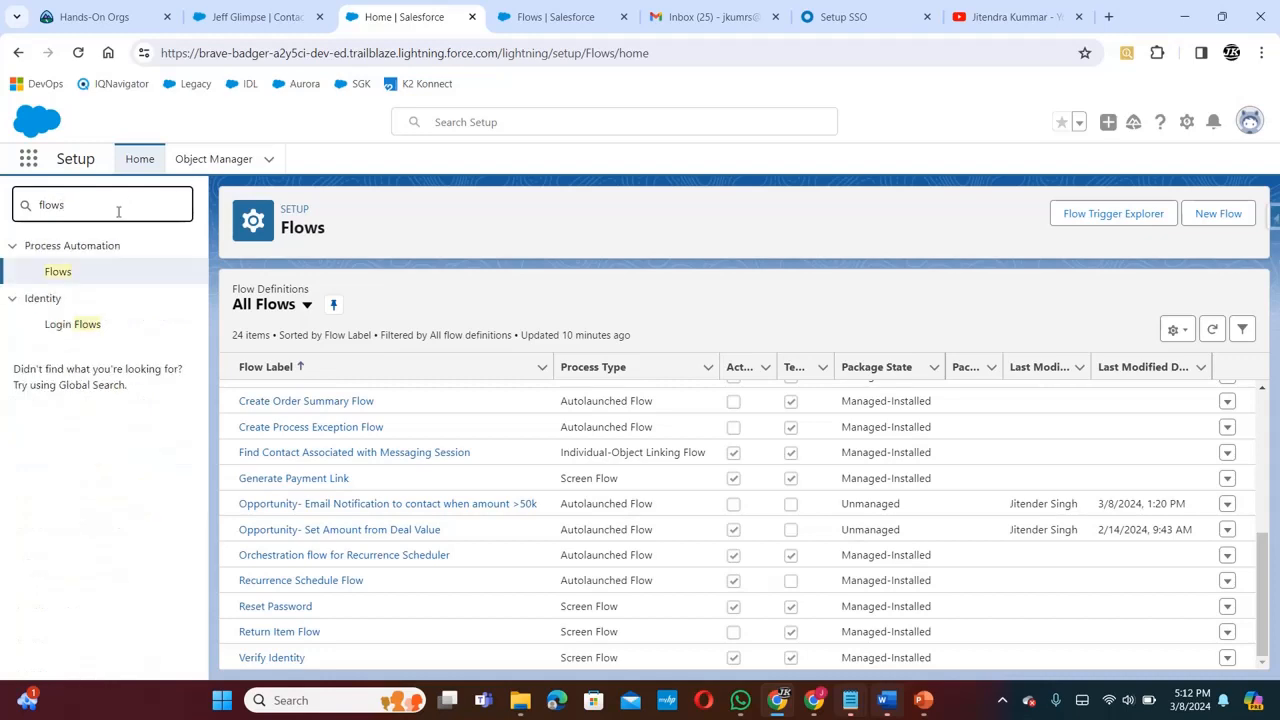
pyautogui.click(55, 273)
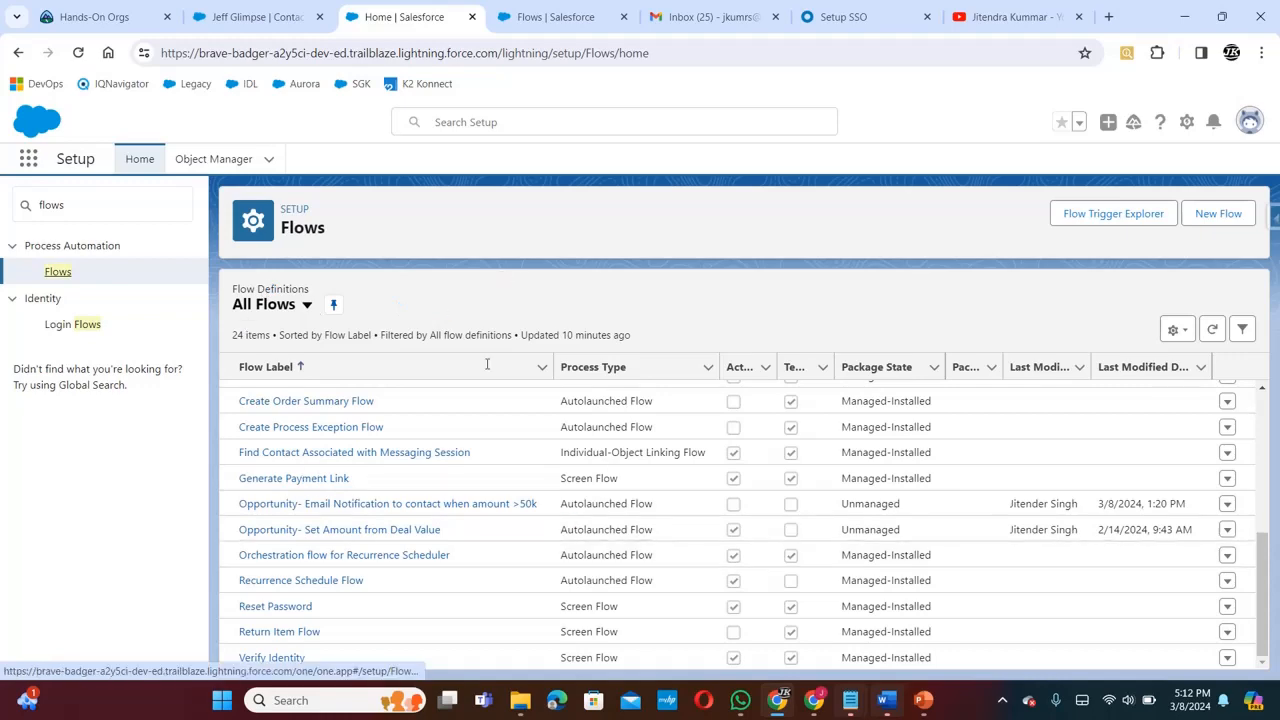
# Create a new flow of the Record-Triggered Flow type
pyautogui.click(1222, 214)
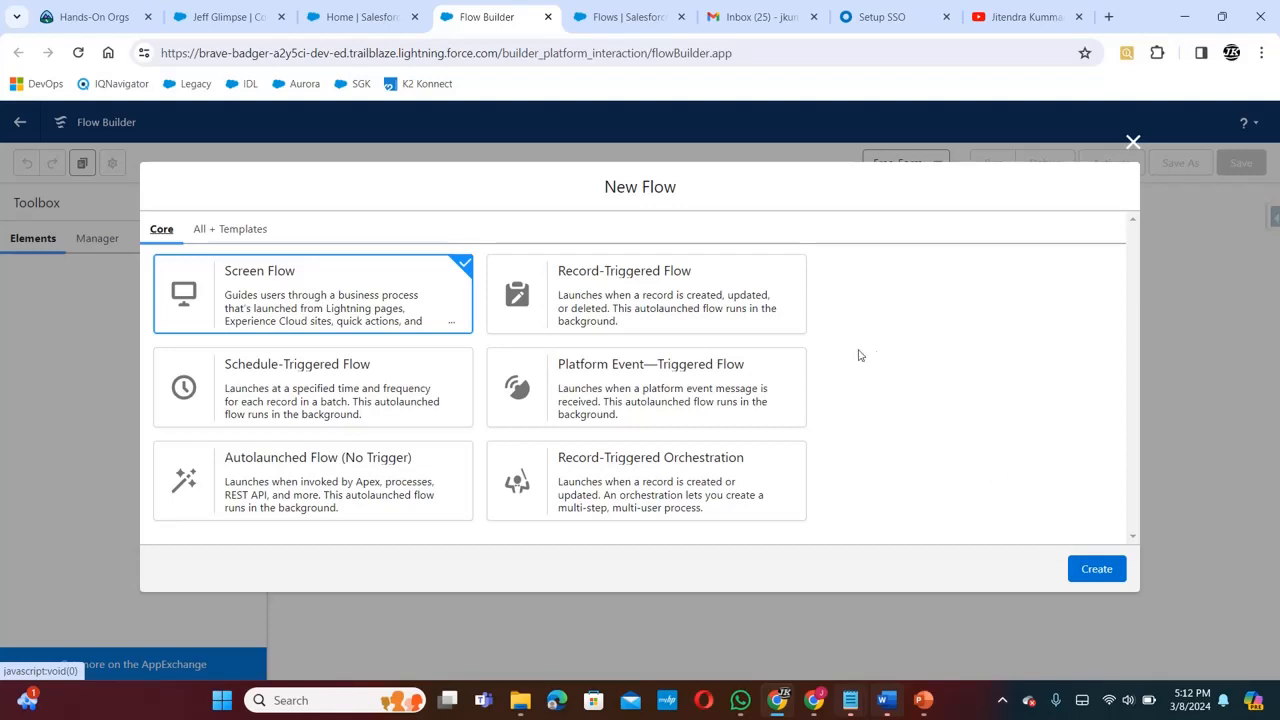
pyautogui.click(640, 276)
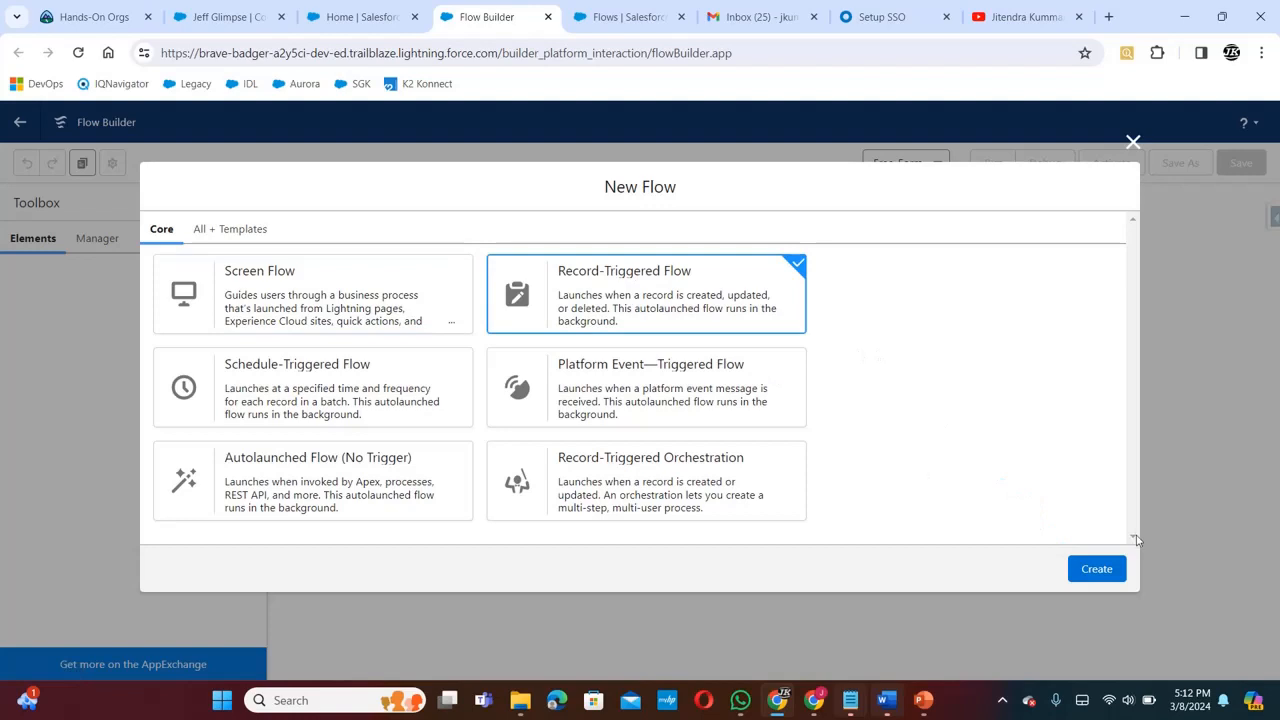
pyautogui.click(1096, 568)
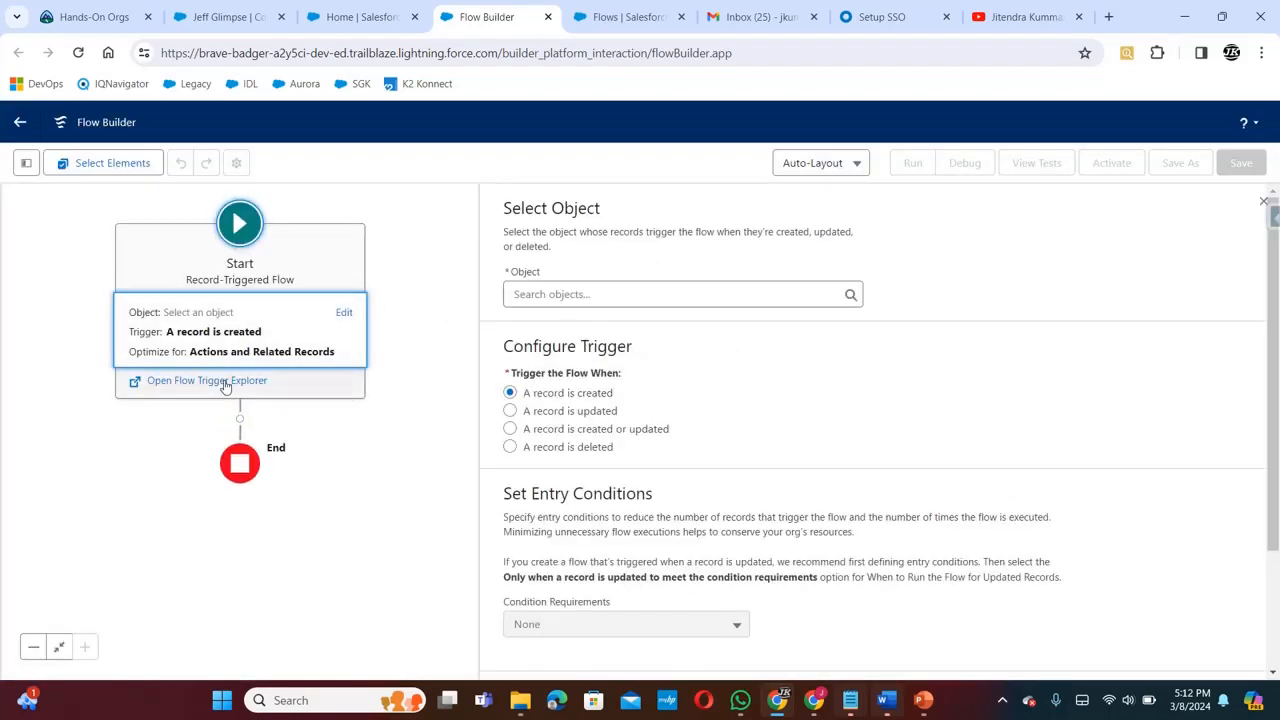
# Set the flow's object to Opportunity and trigger it when a record is created or updated
pyautogui.click(556, 294)
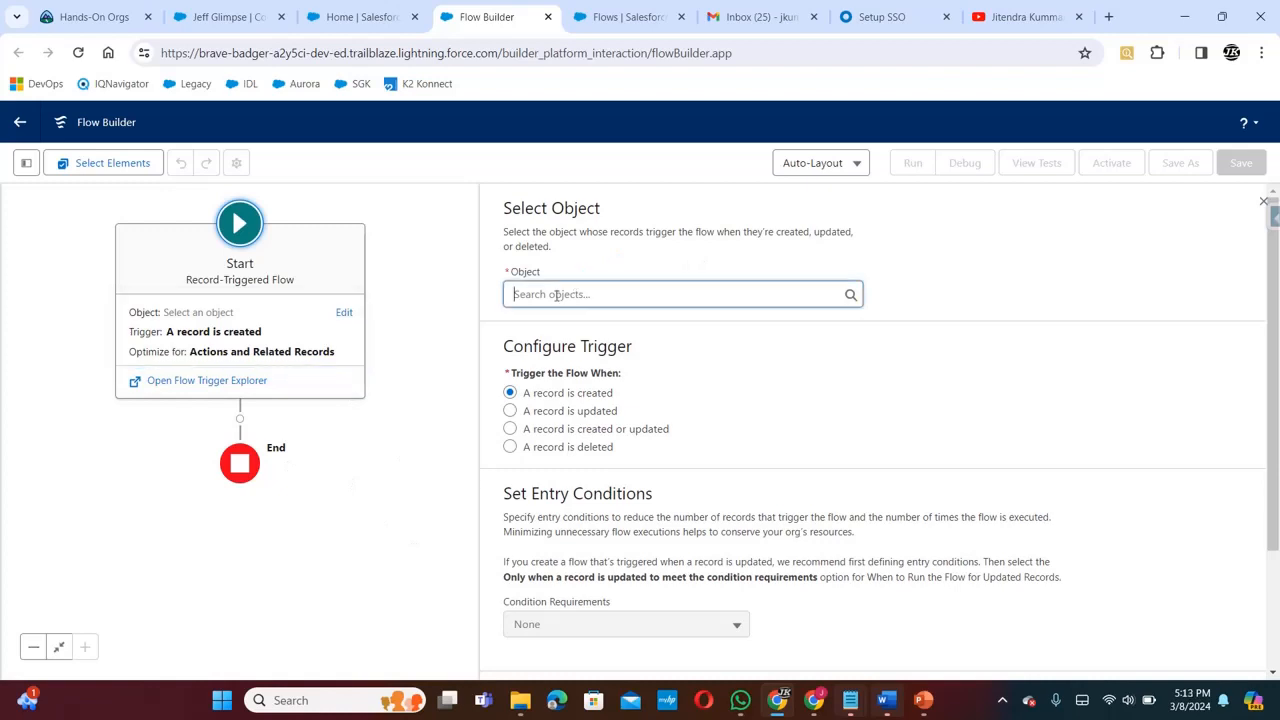
pyautogui.write('oppor')
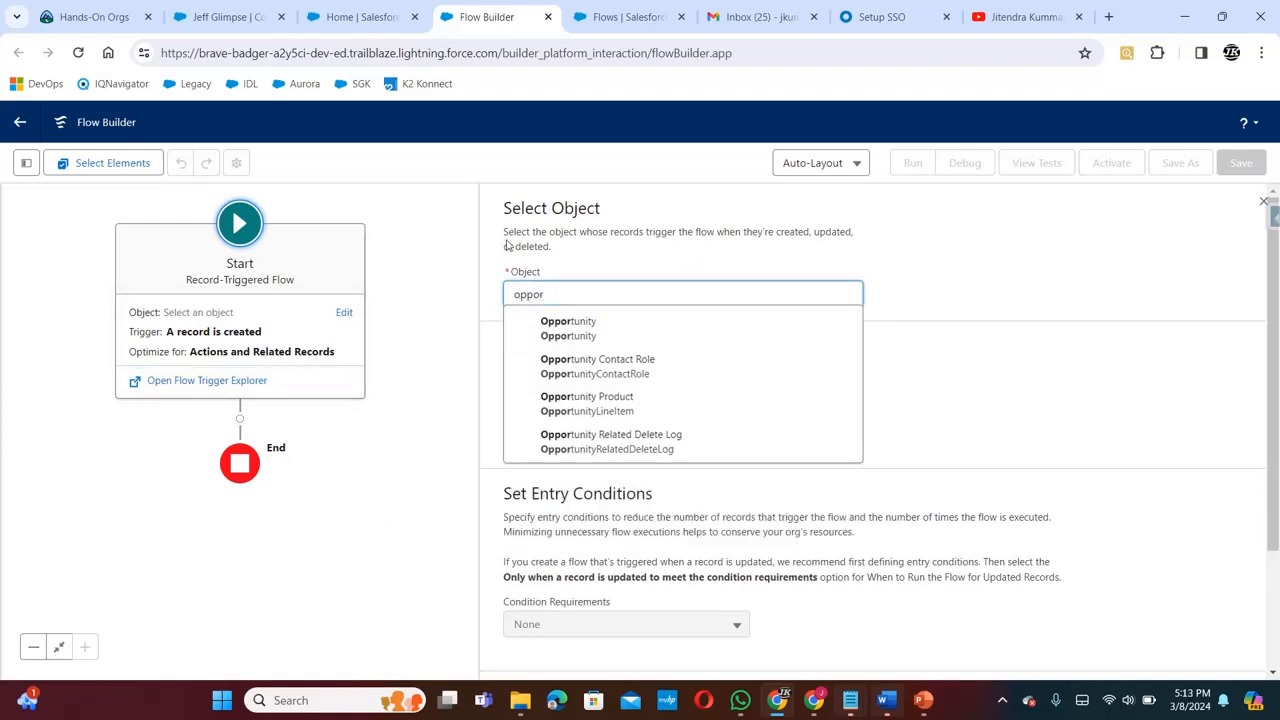
pyautogui.click(584, 332)
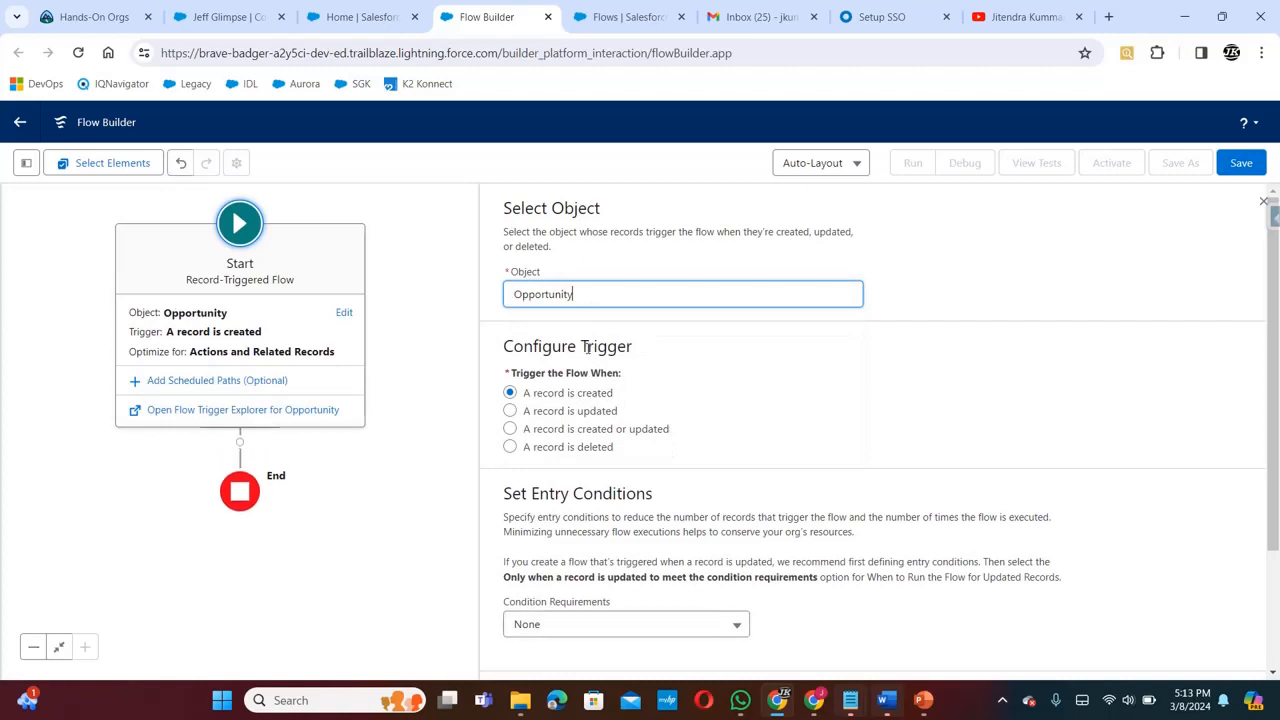
pyautogui.click(511, 430)
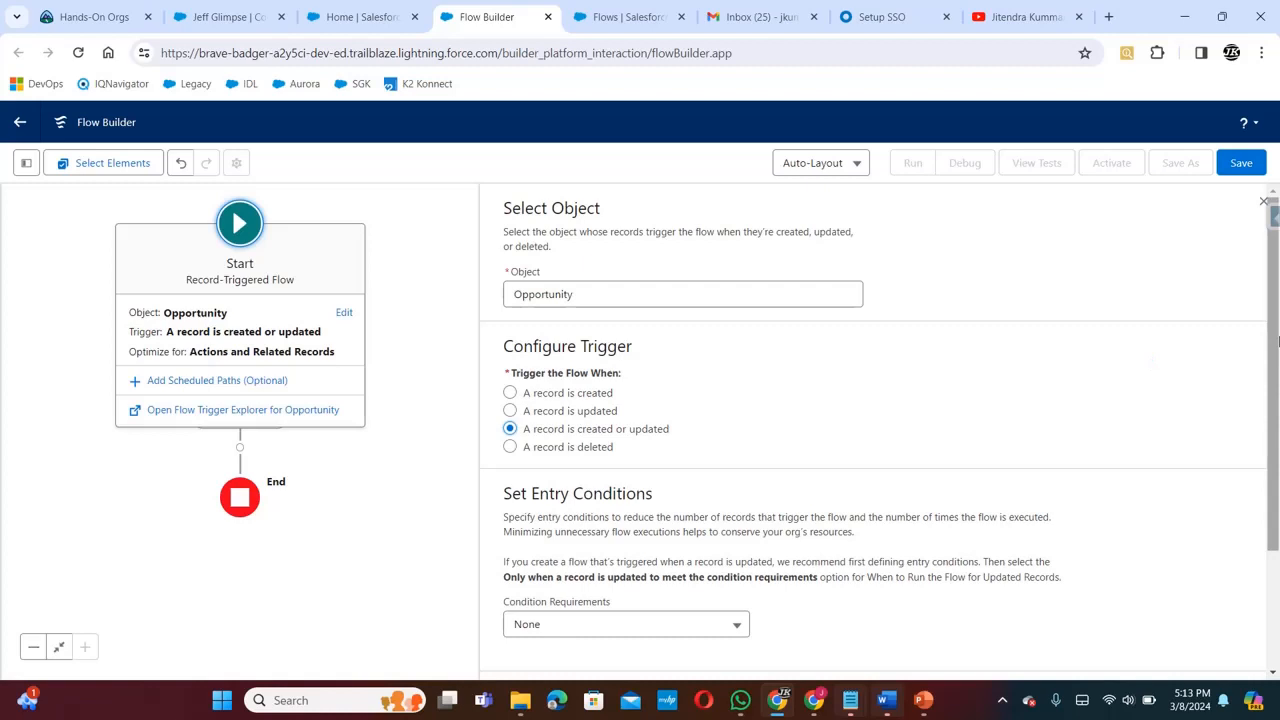
# Require all entry conditions to be met (AND) and define the first one as Amount Greater Than 50000
pyautogui.moveTo(1275, 343); pyautogui.dragTo(1275, 462)
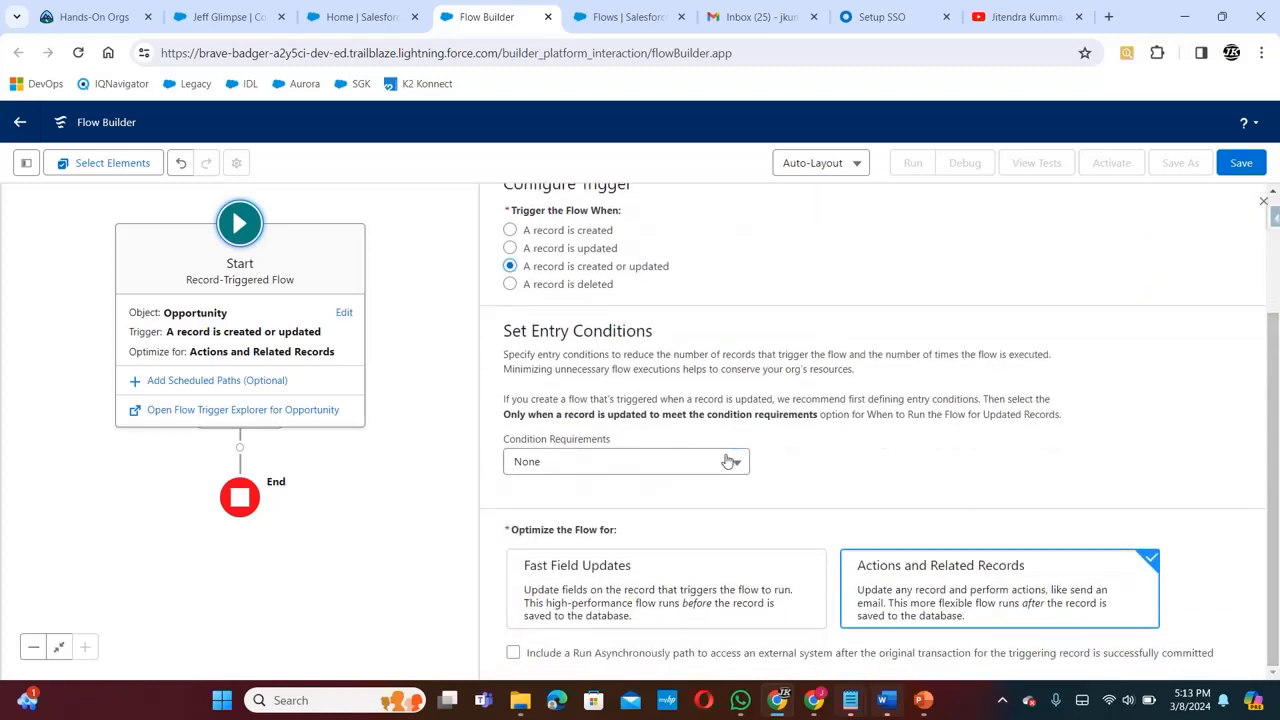
pyautogui.click(730, 461)
pyautogui.click(661, 342)
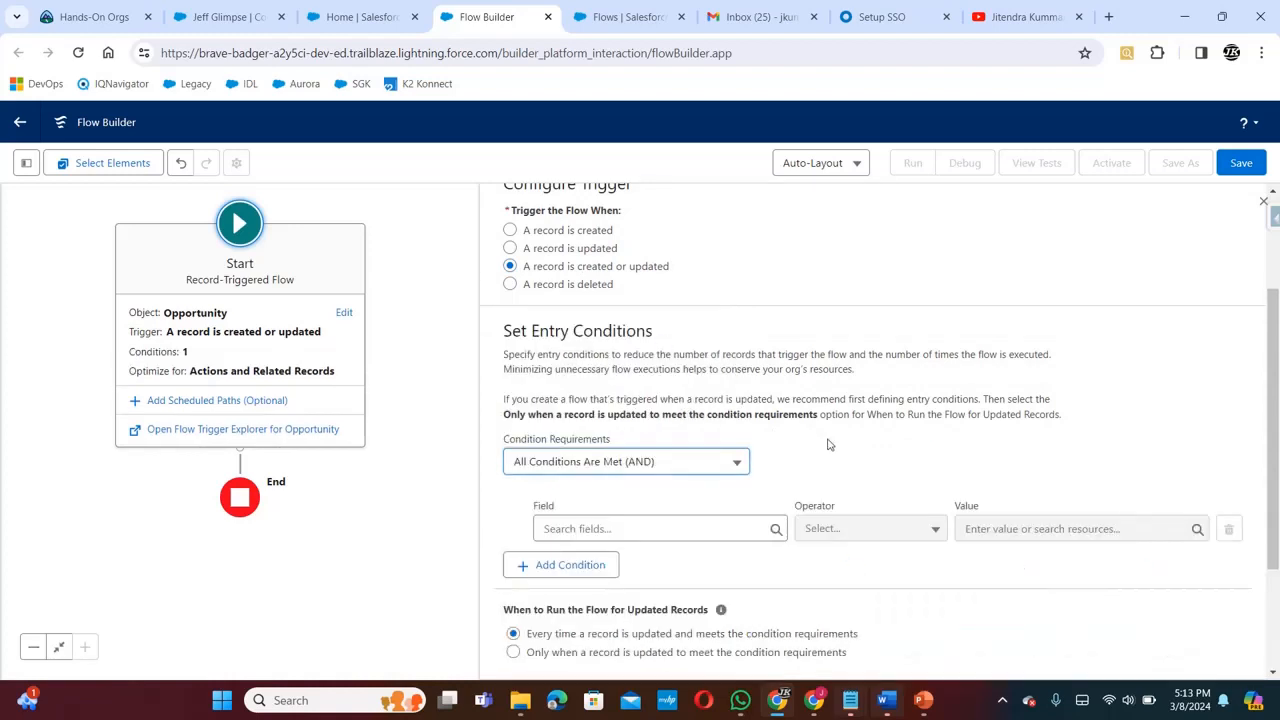
pyautogui.click(632, 528)
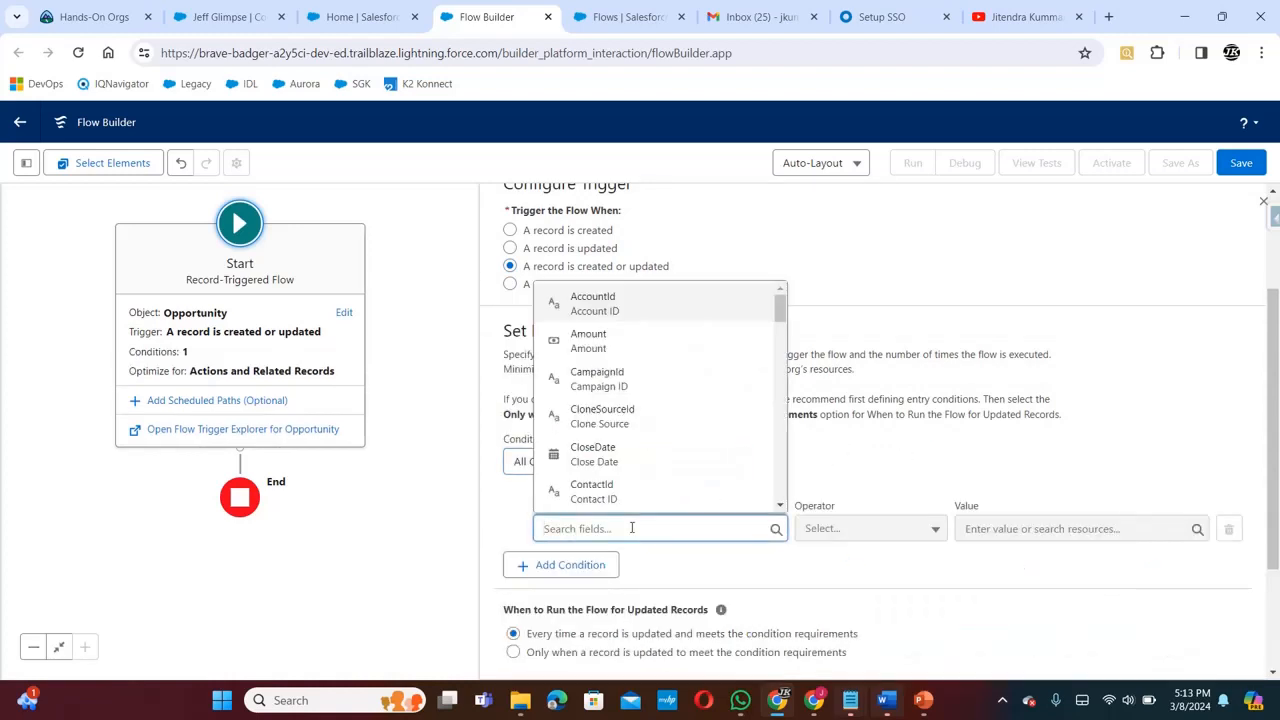
pyautogui.click(656, 343)
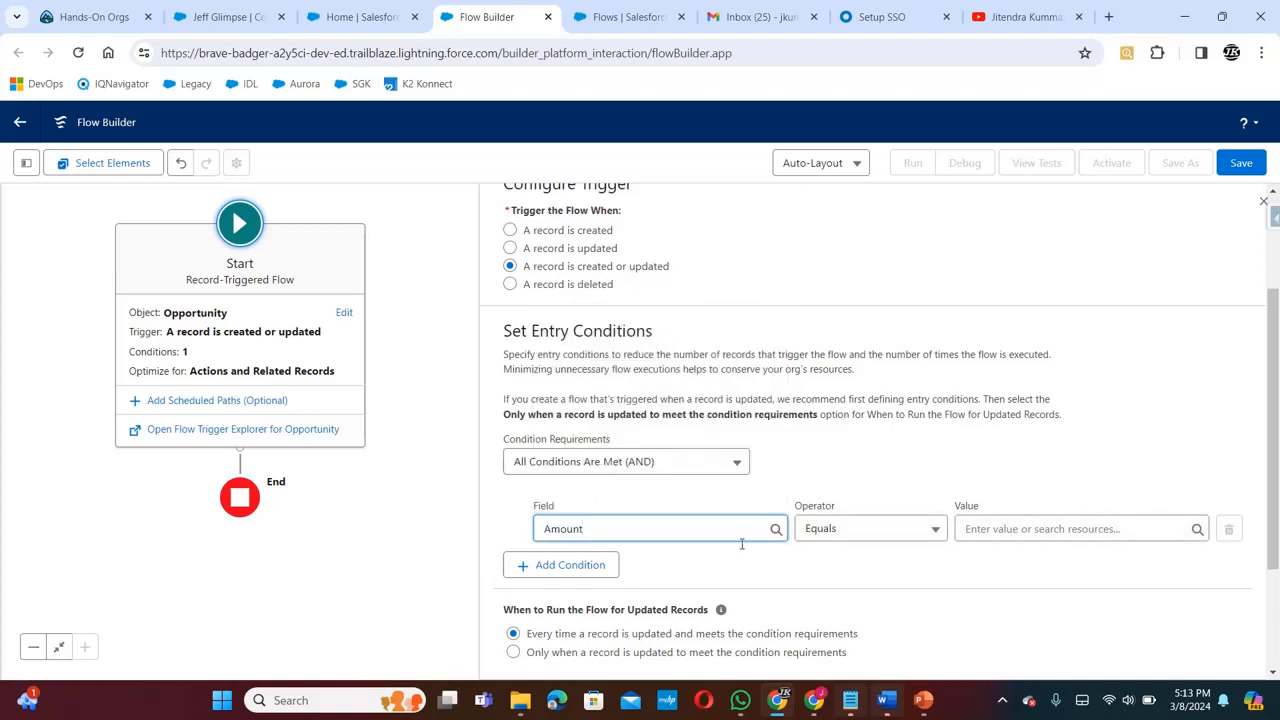
pyautogui.click(936, 530)
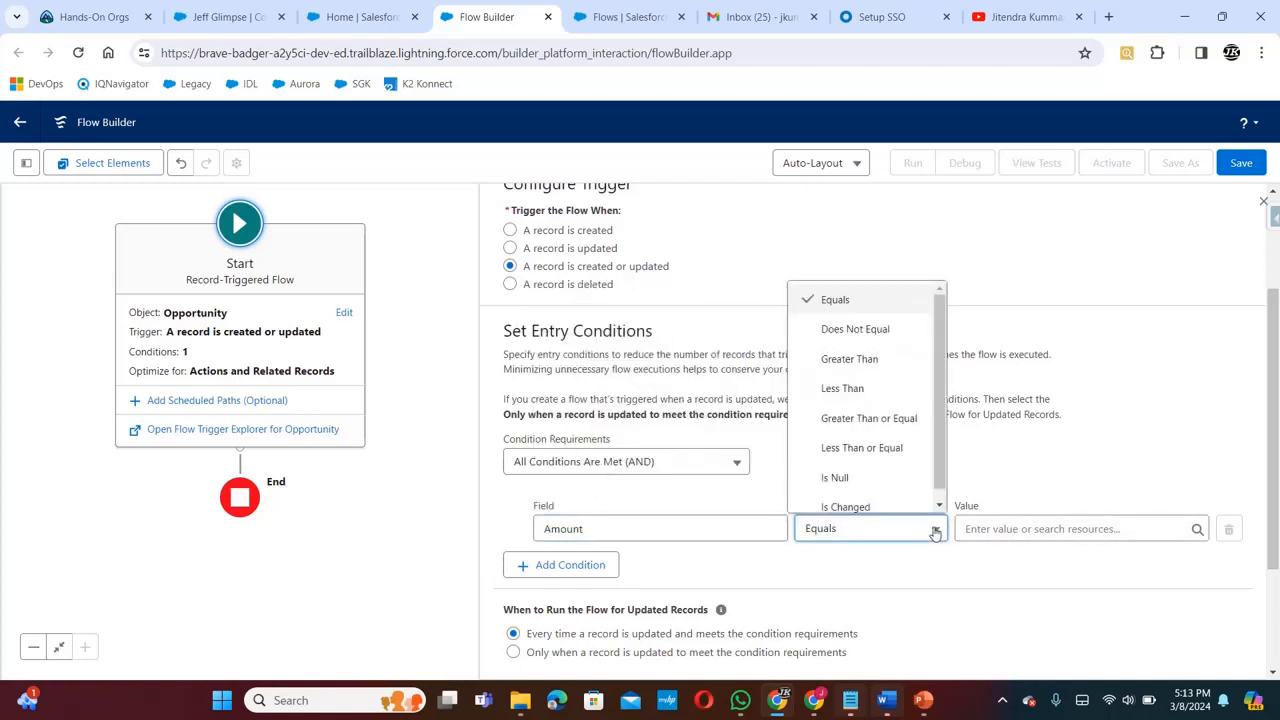
pyautogui.click(875, 359)
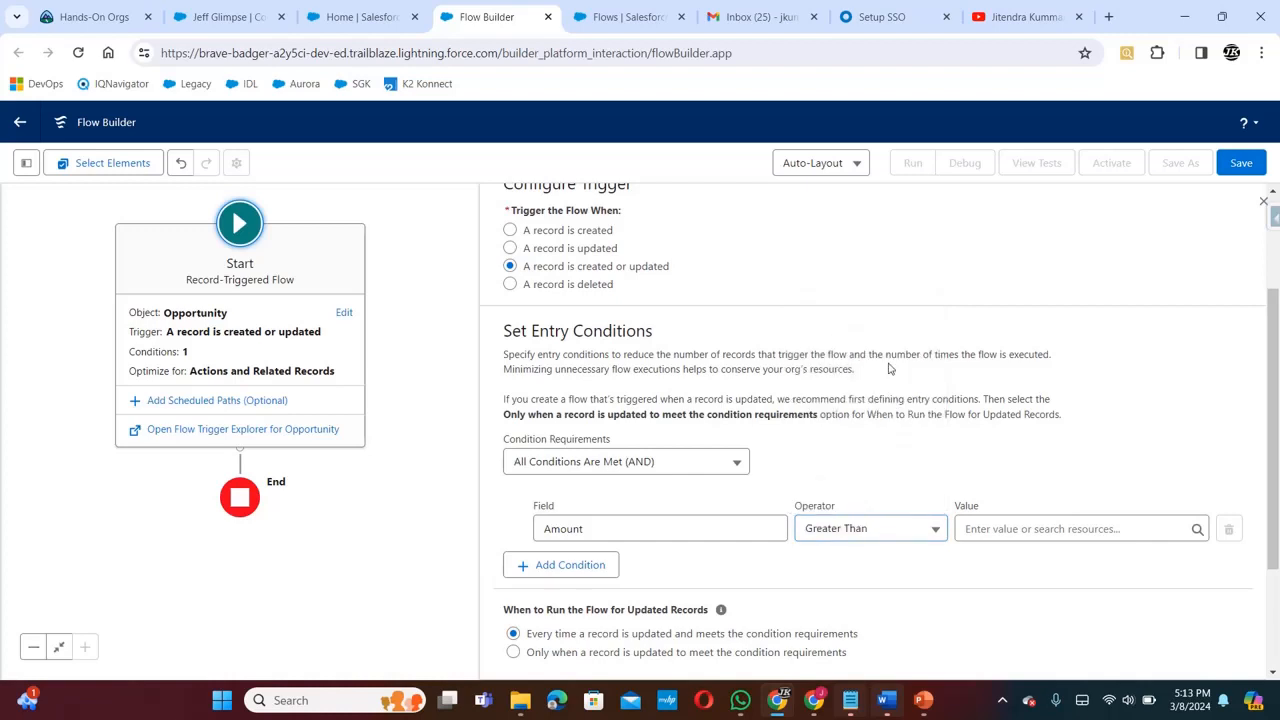
pyautogui.click(1000, 531)
pyautogui.write('50000')
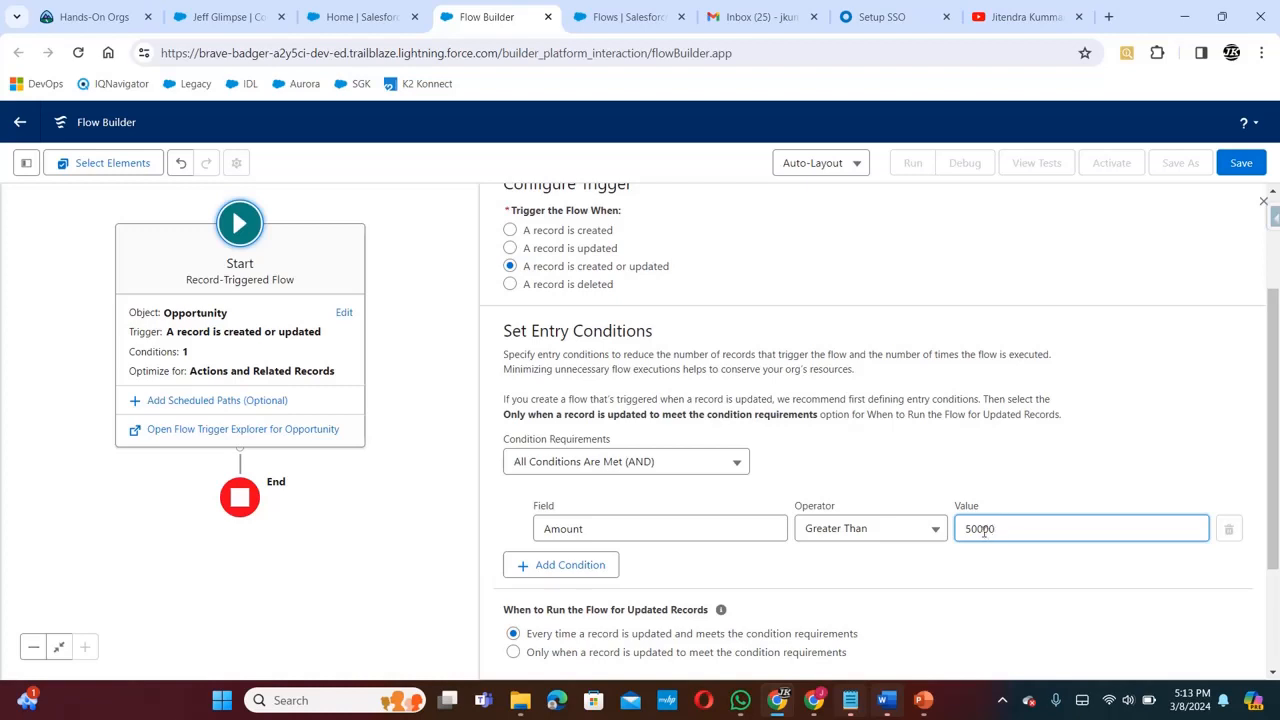
# Add a second entry condition requiring StageName Equals Closed Won
pyautogui.click(561, 566)
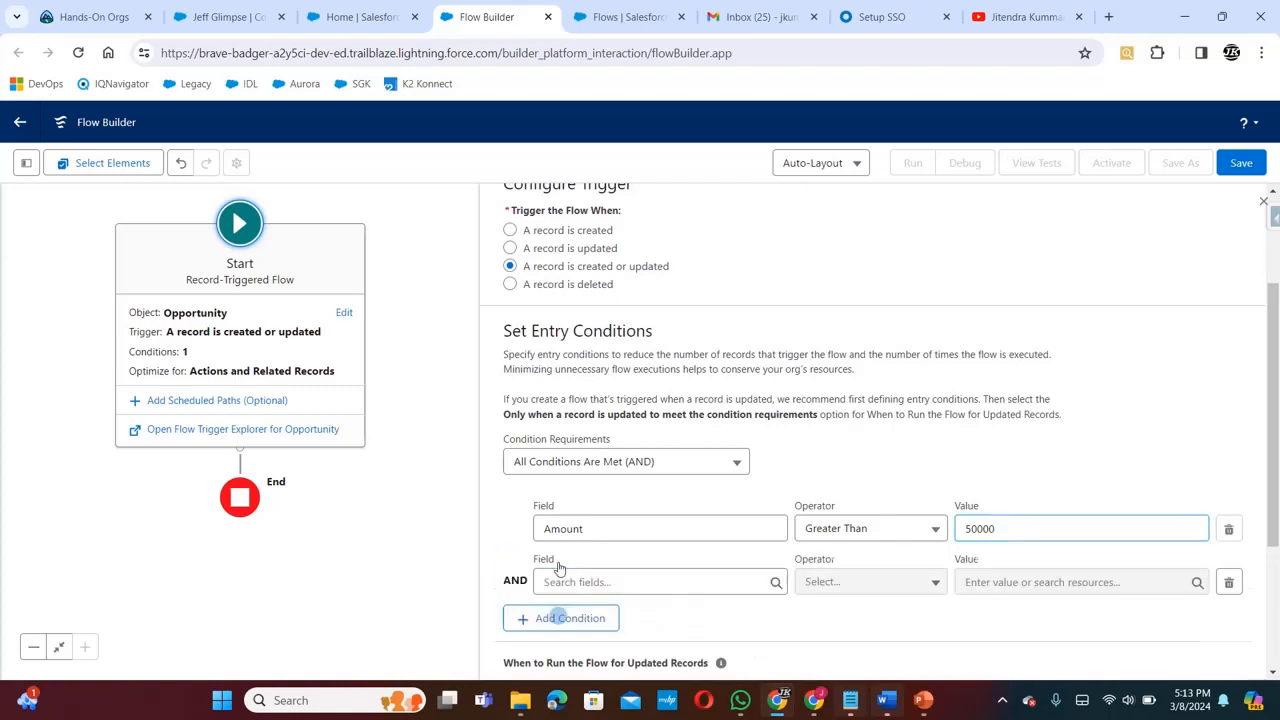
pyautogui.click(647, 580)
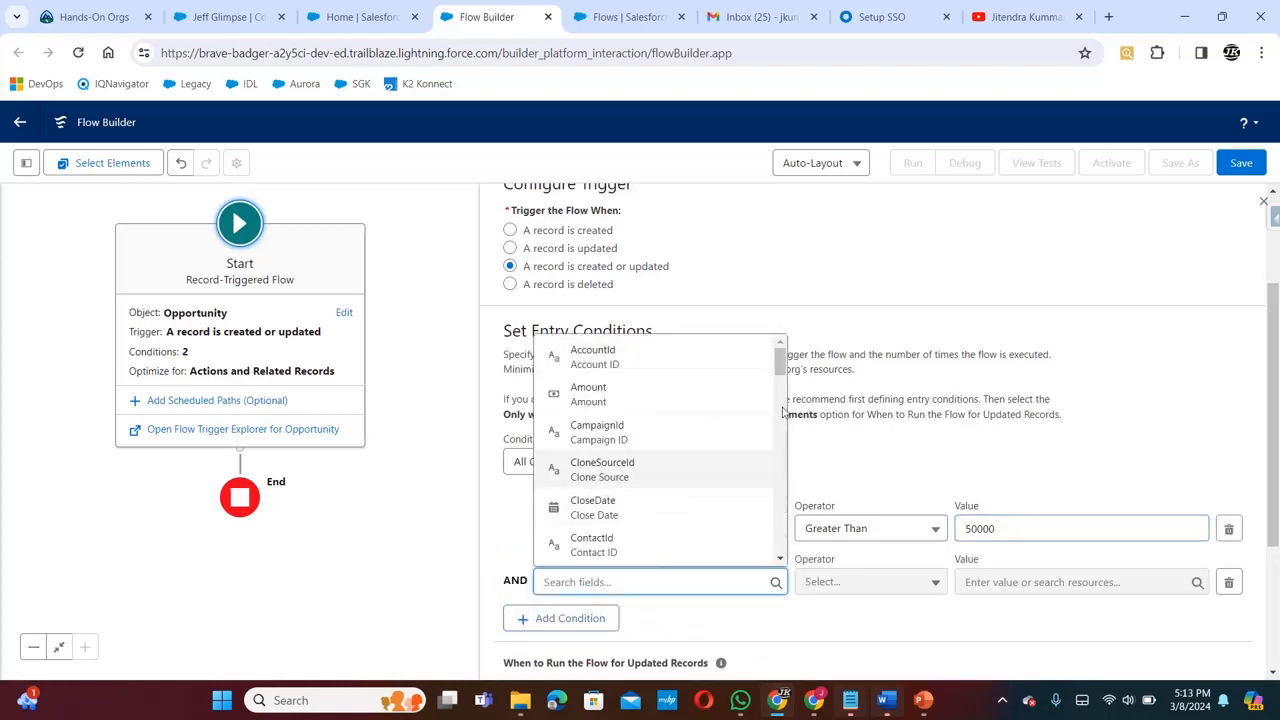
pyautogui.scroll(-5, 783, 368)
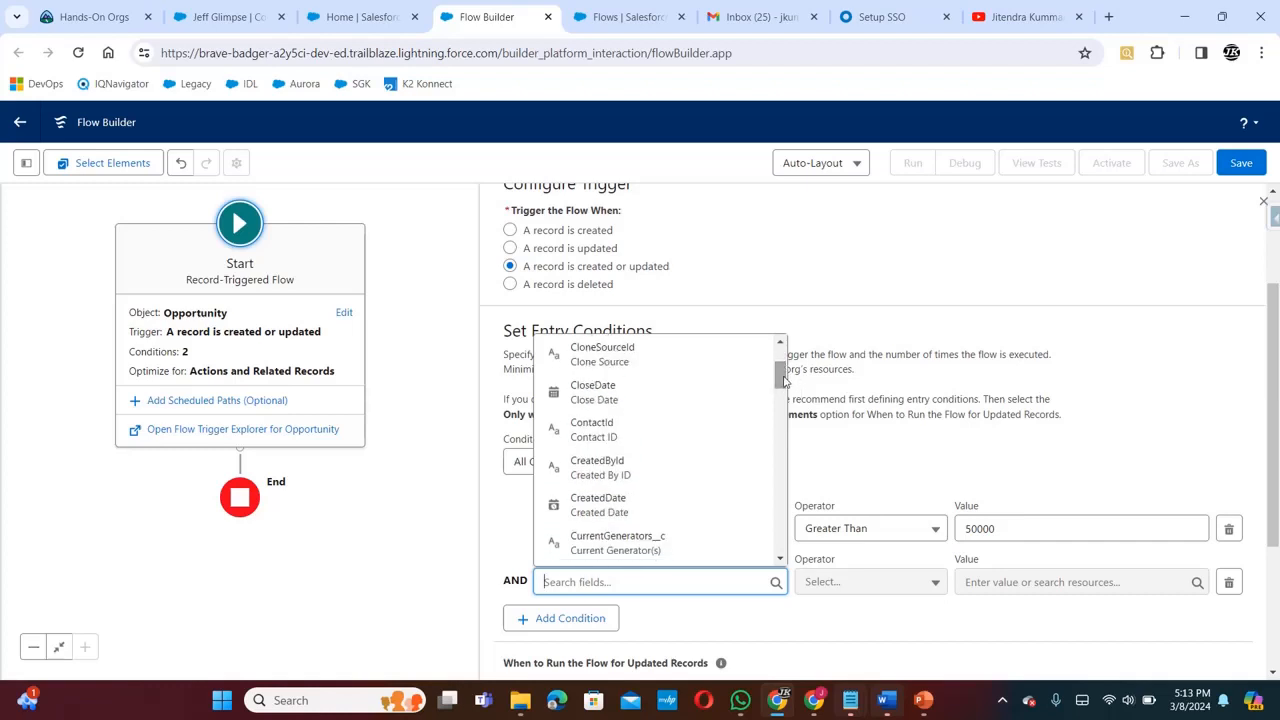
pyautogui.write('stag')
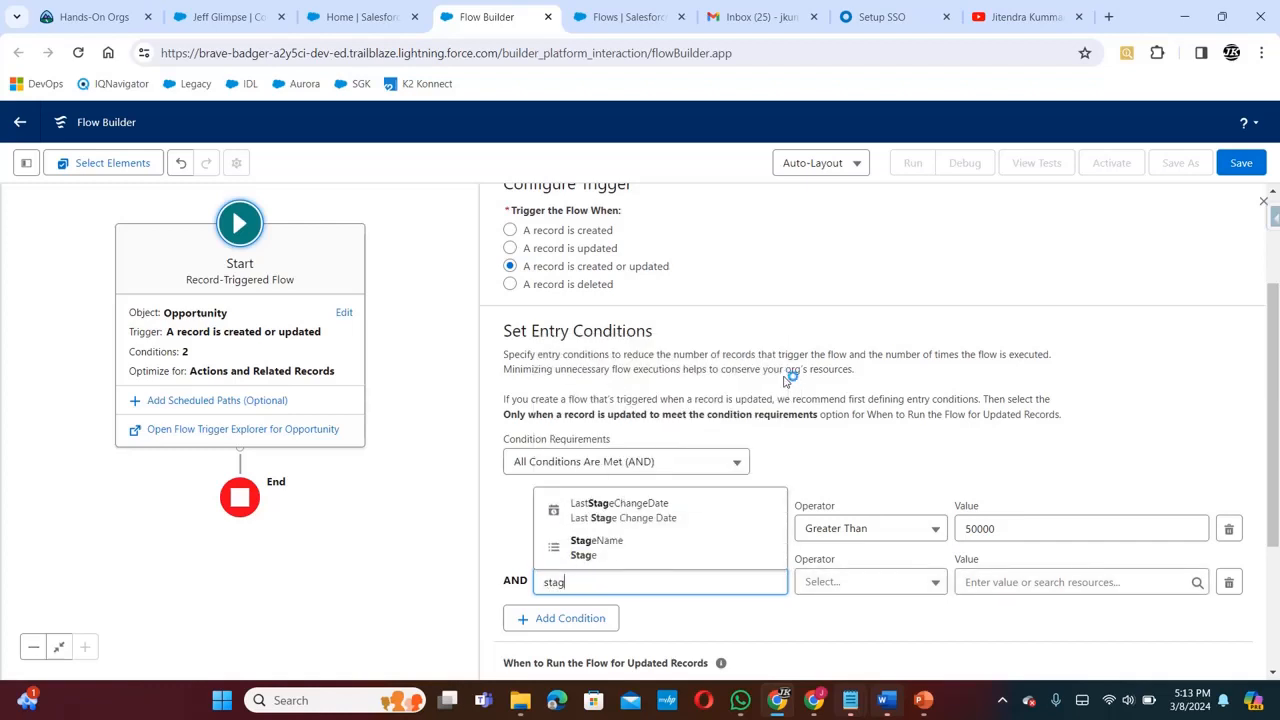
pyautogui.click(600, 550)
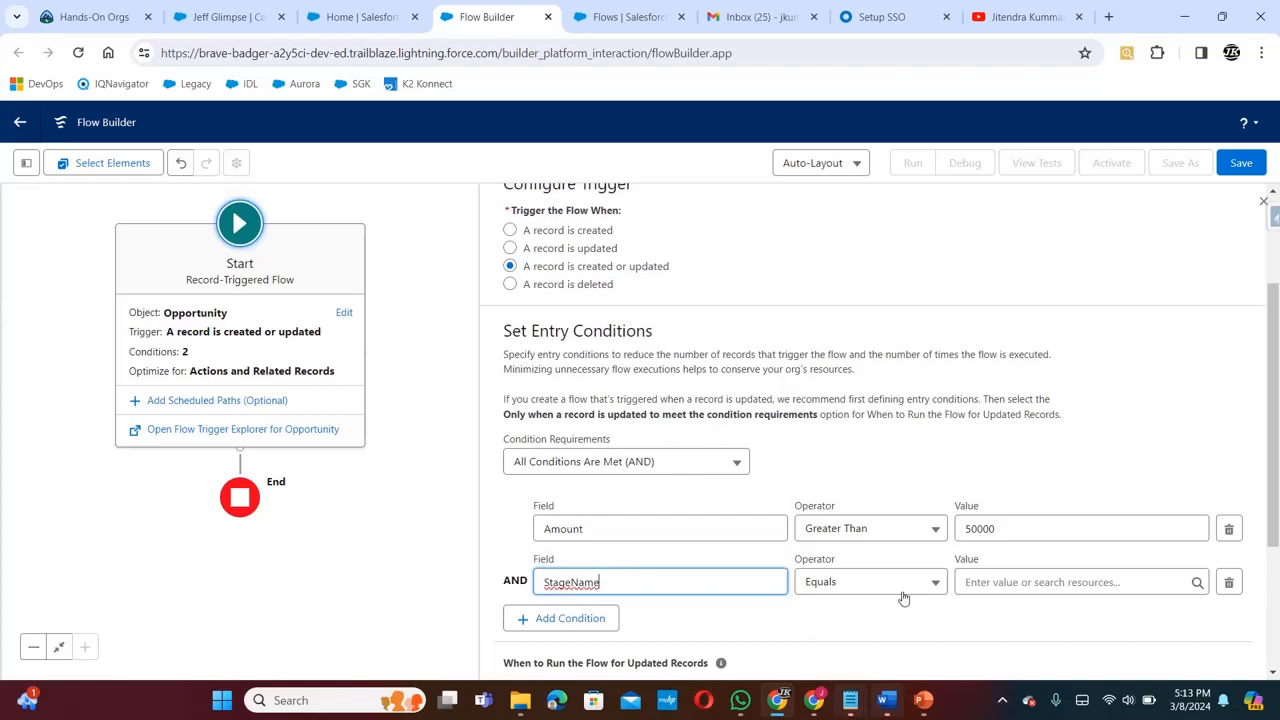
pyautogui.click(936, 583)
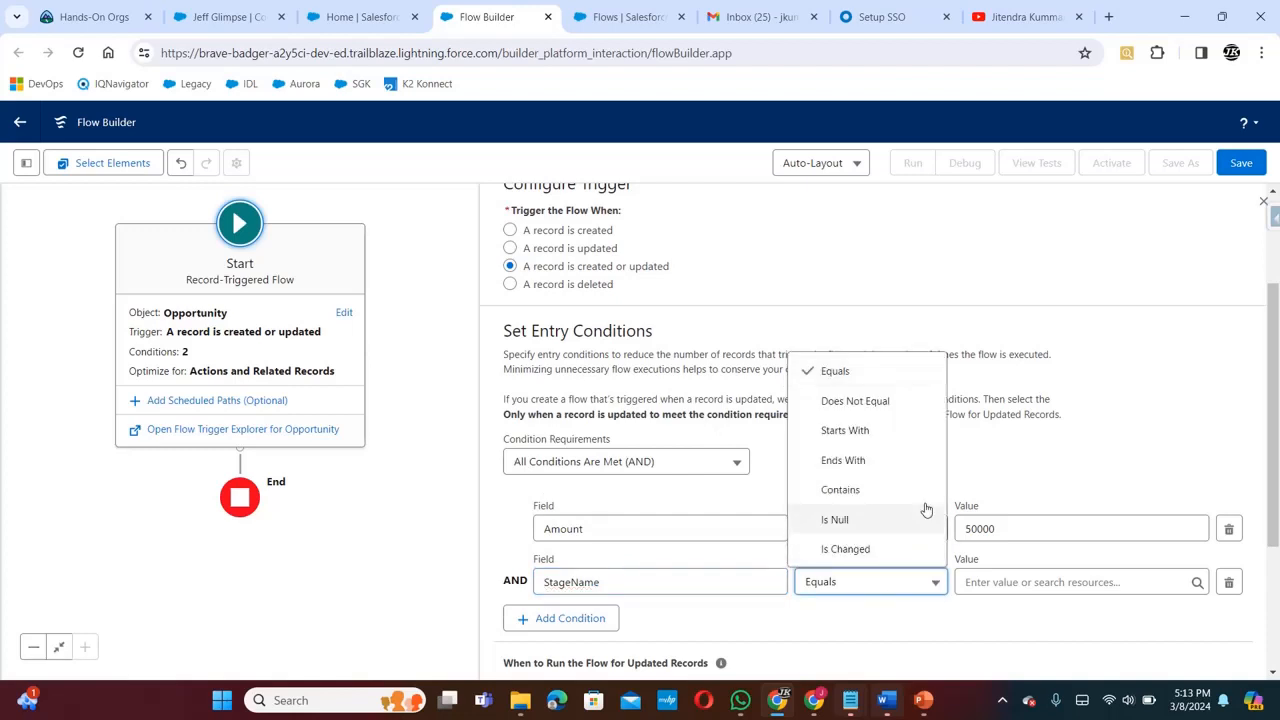
pyautogui.click(886, 372)
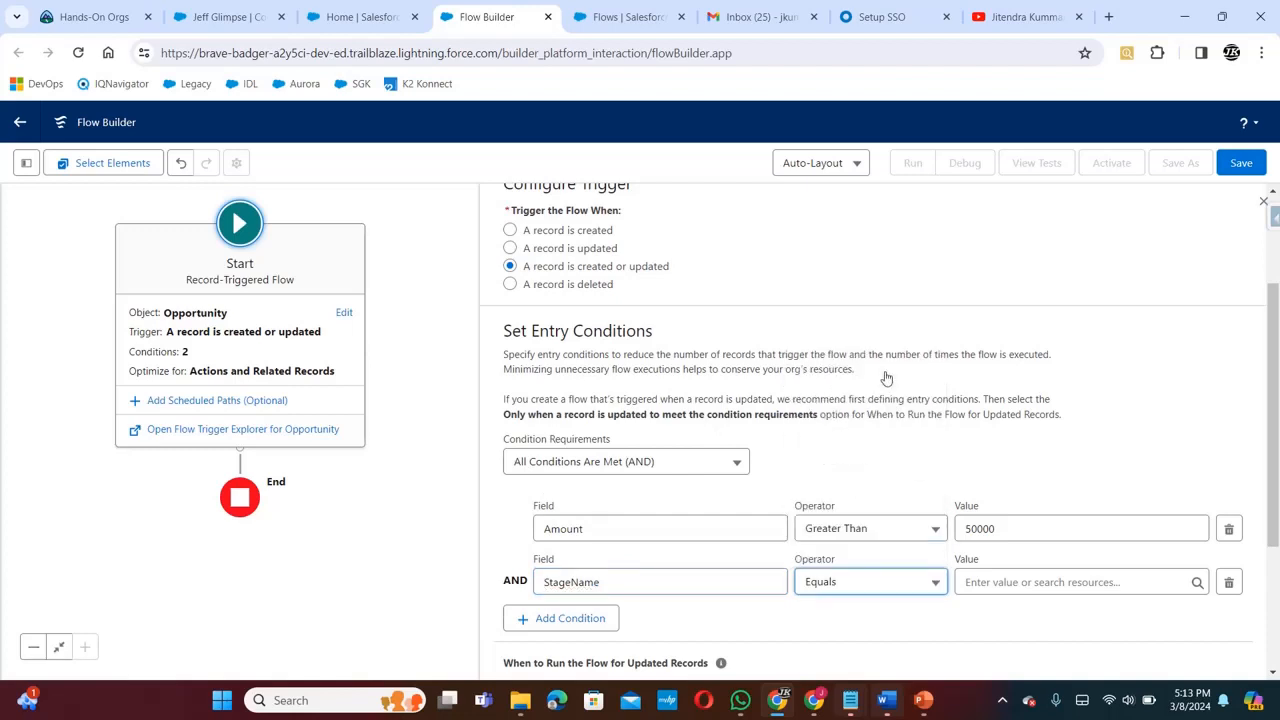
pyautogui.click(1144, 587)
pyautogui.write('clo')
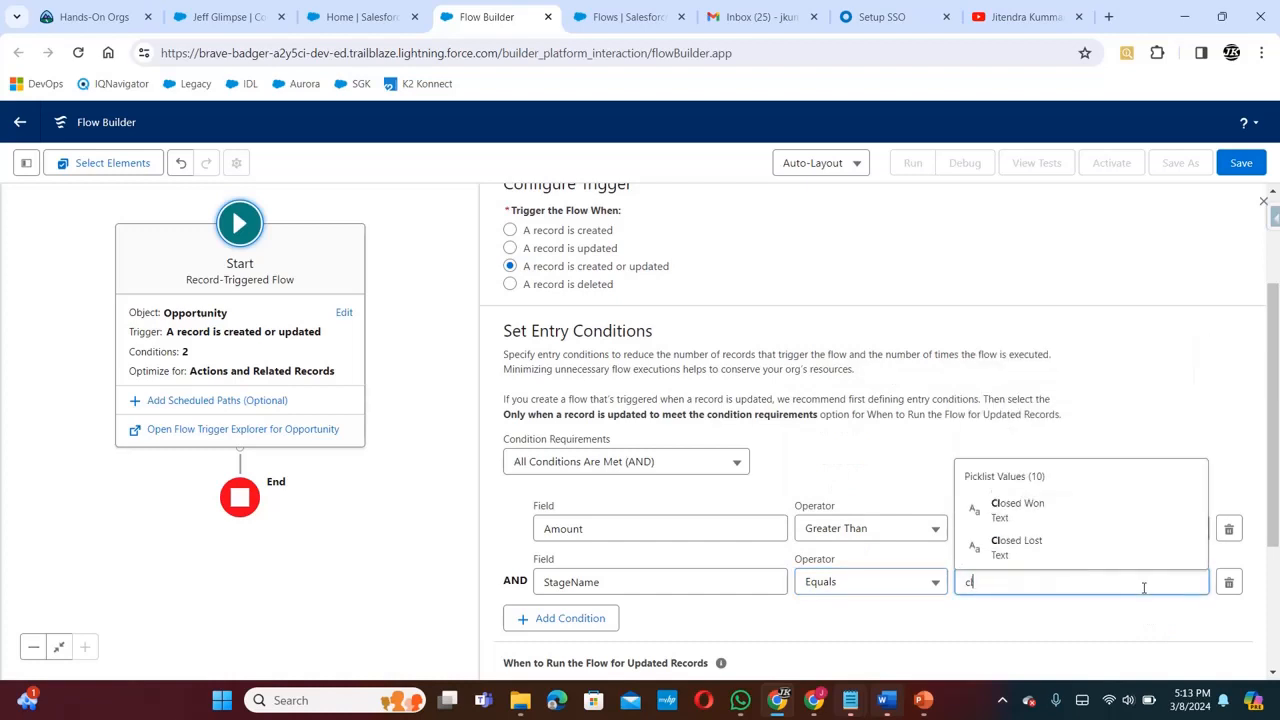
pyautogui.click(1032, 503)
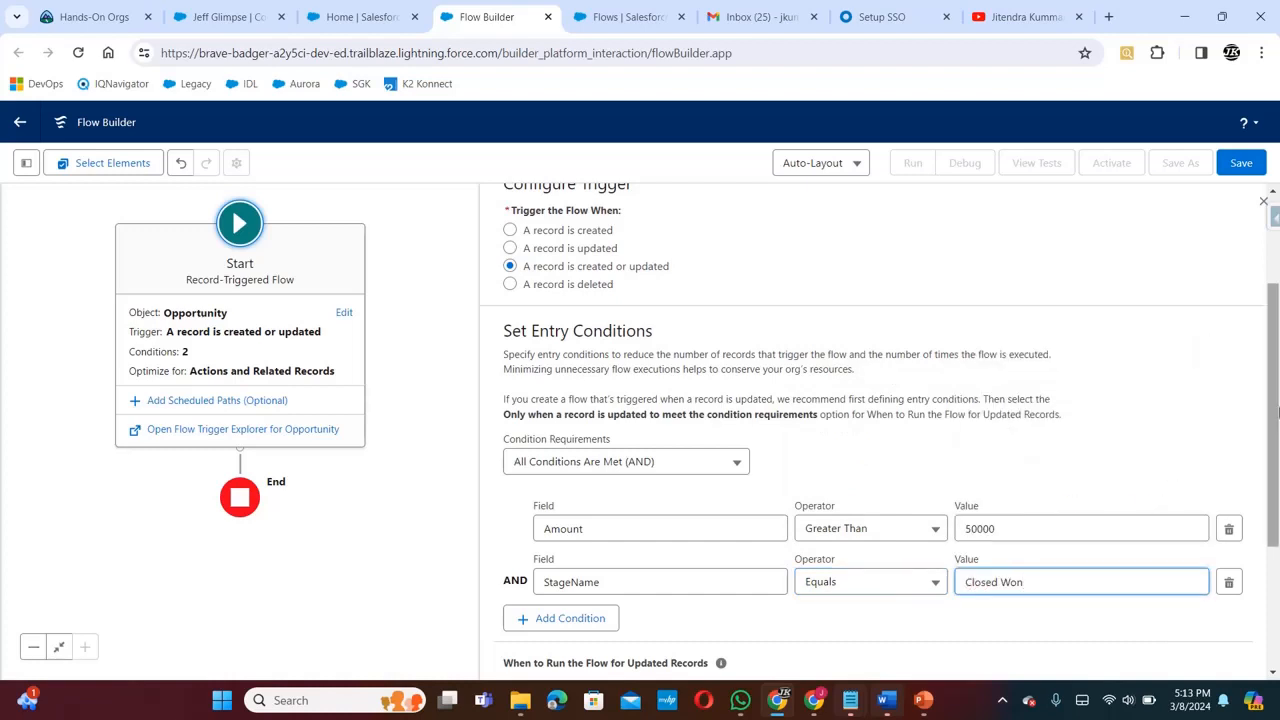
# Run the flow for updated records only when a record is updated to meet the condition requirements
pyautogui.moveTo(1274, 412); pyautogui.dragTo(1270, 530)
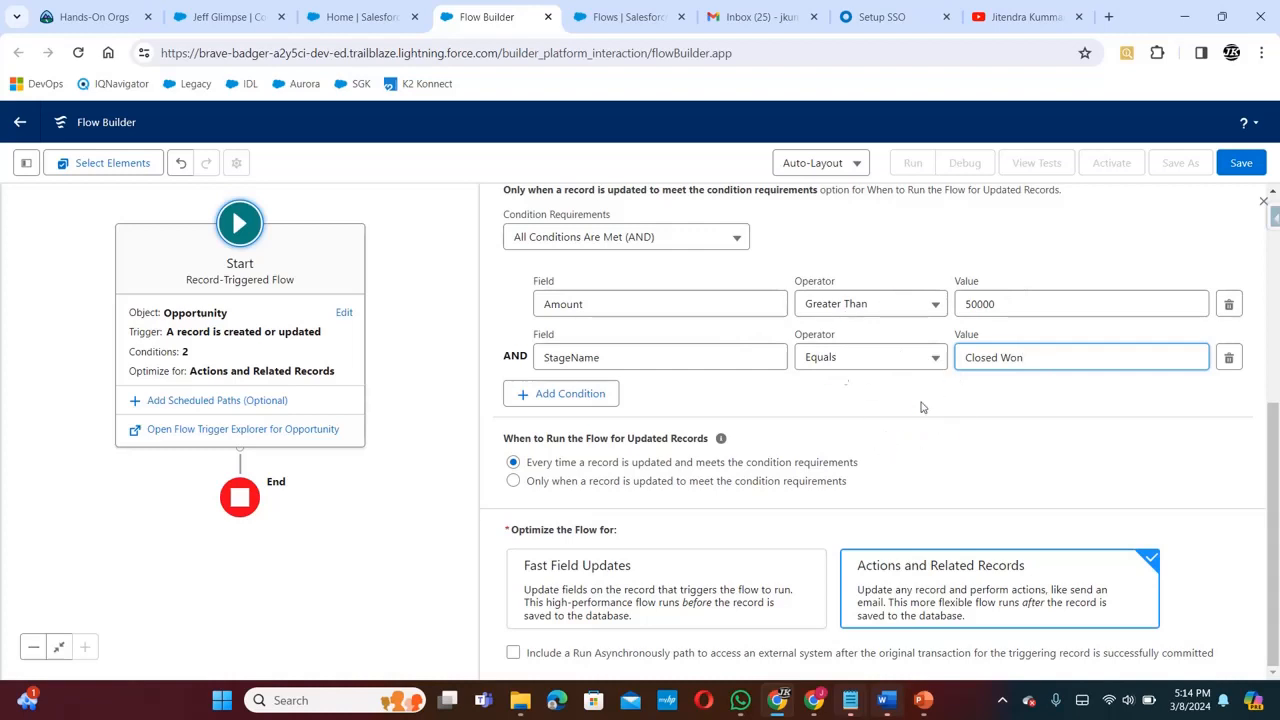
pyautogui.click(513, 481)
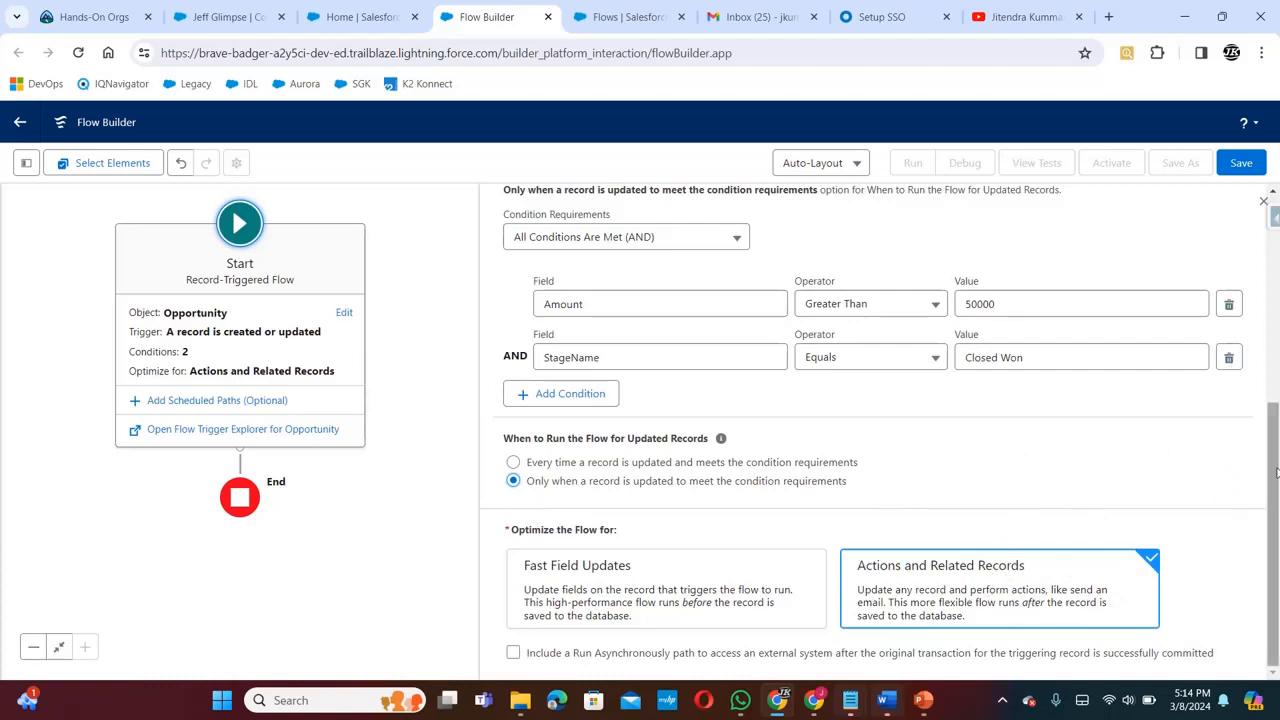
pyautogui.moveTo(1275, 471); pyautogui.dragTo(1275, 475)
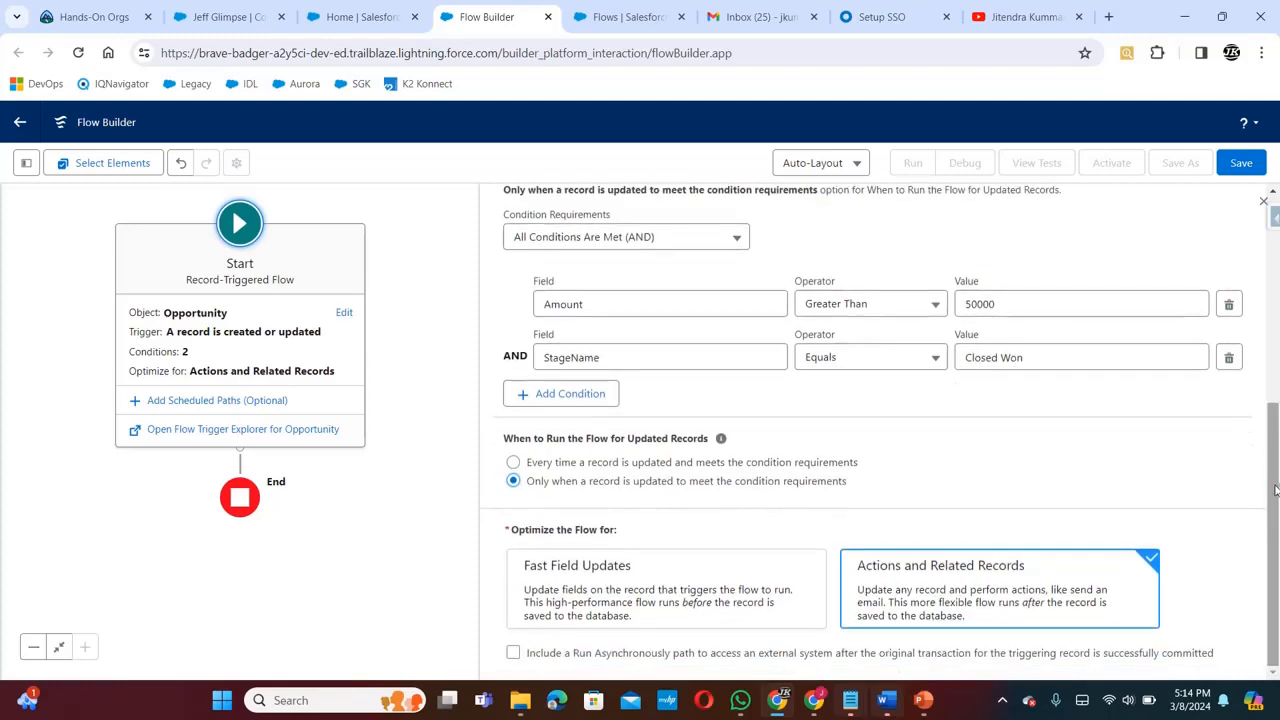
# Save the flow with the label "Opportunity- Email Notification to contact when Amount >50k"
pyautogui.click(1241, 162)
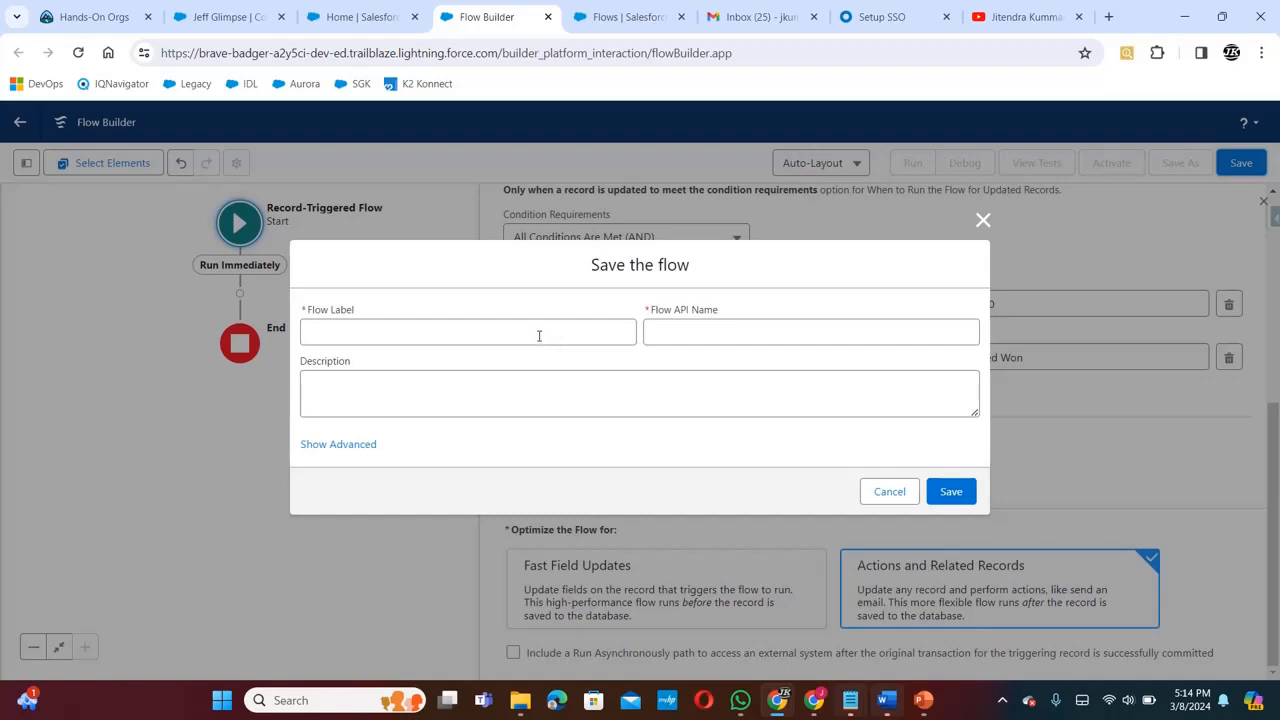
pyautogui.click(539, 336)
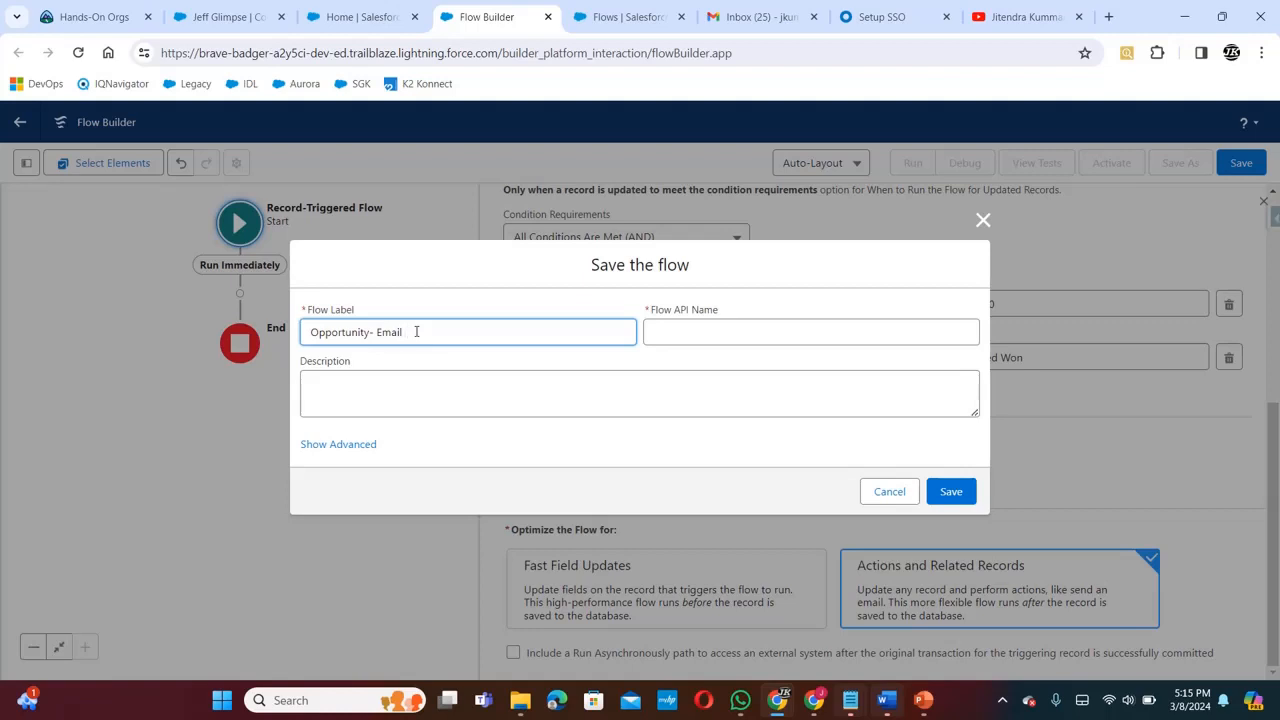
pyautogui.write('fication to contact when Amount >50k')
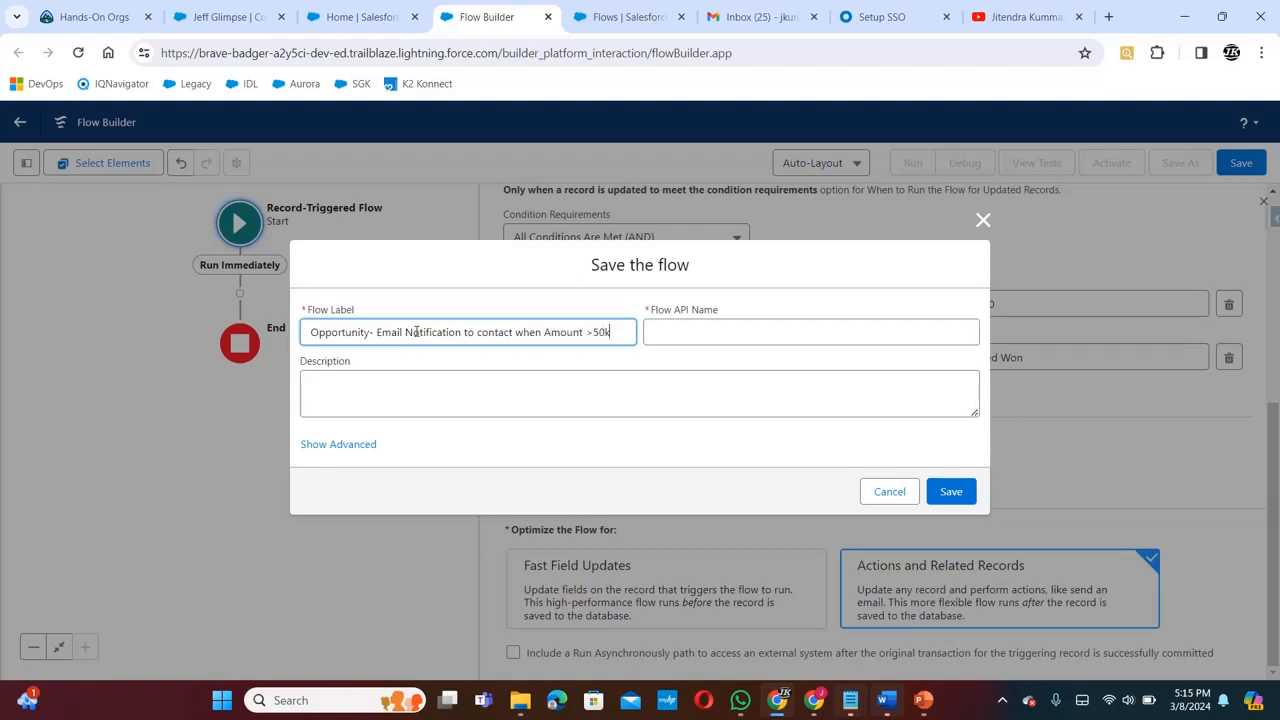
pyautogui.click(417, 397)
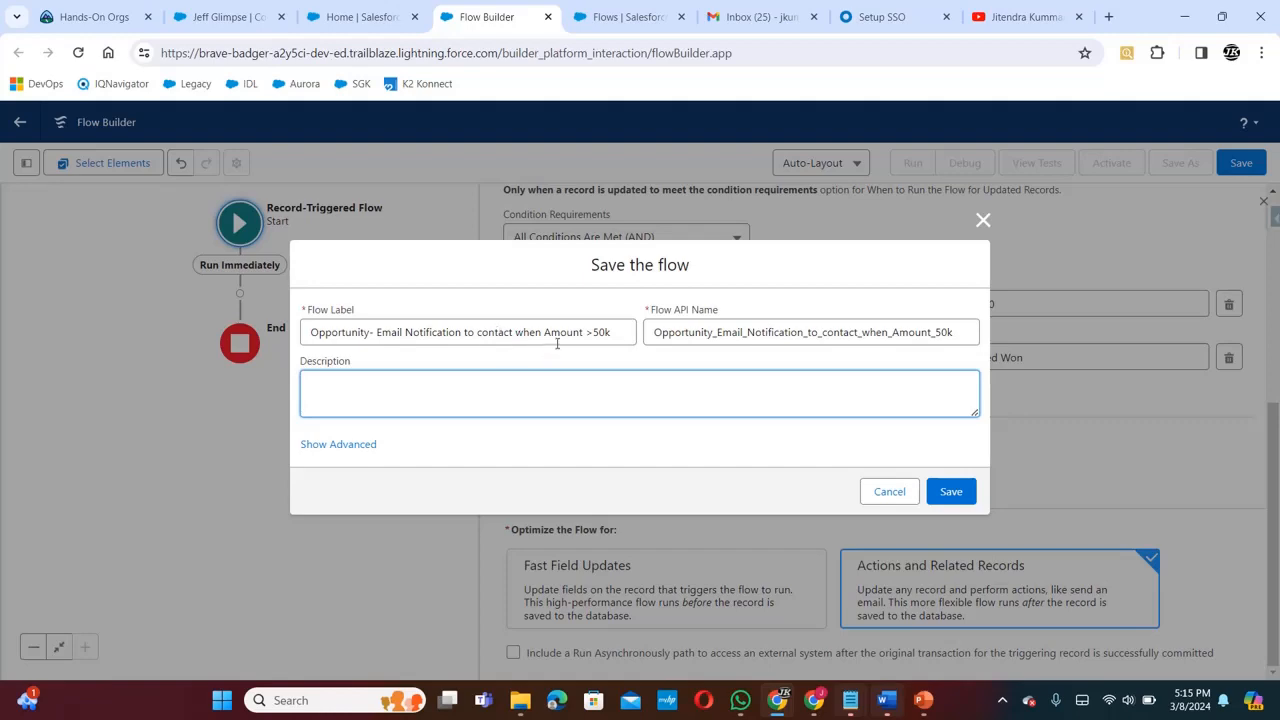
pyautogui.click(951, 491)
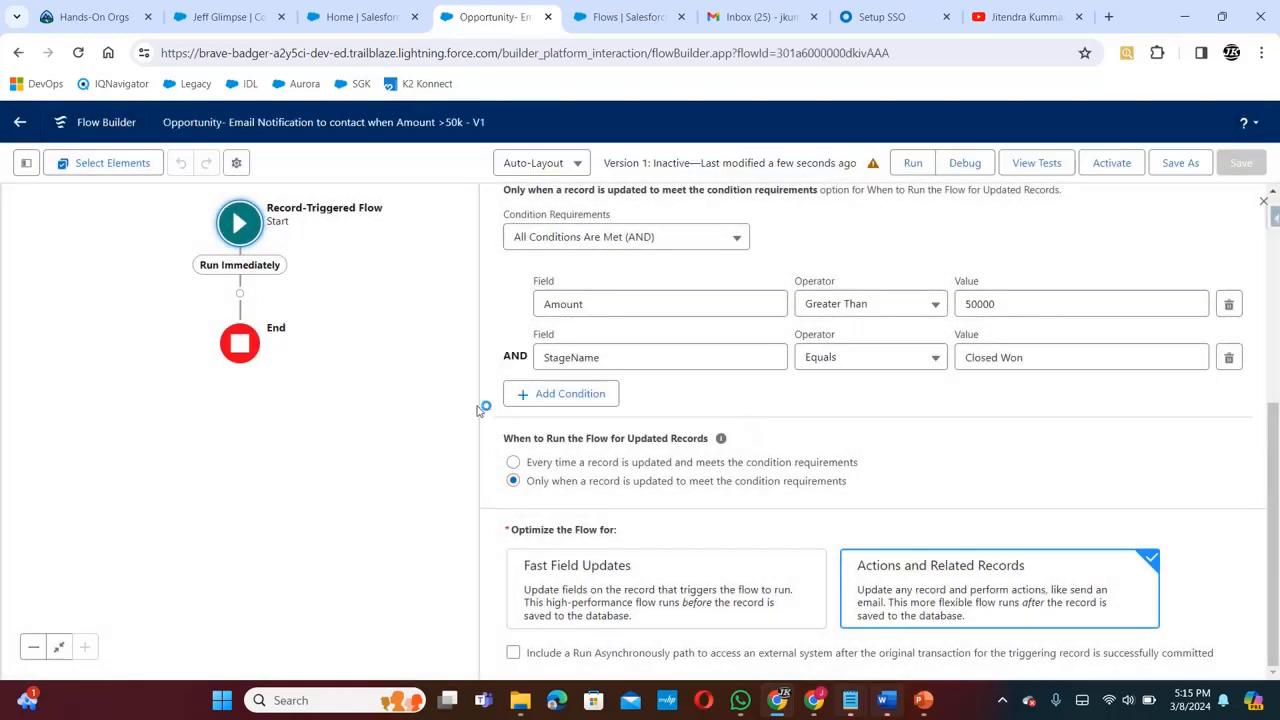
pyautogui.click(240, 298)
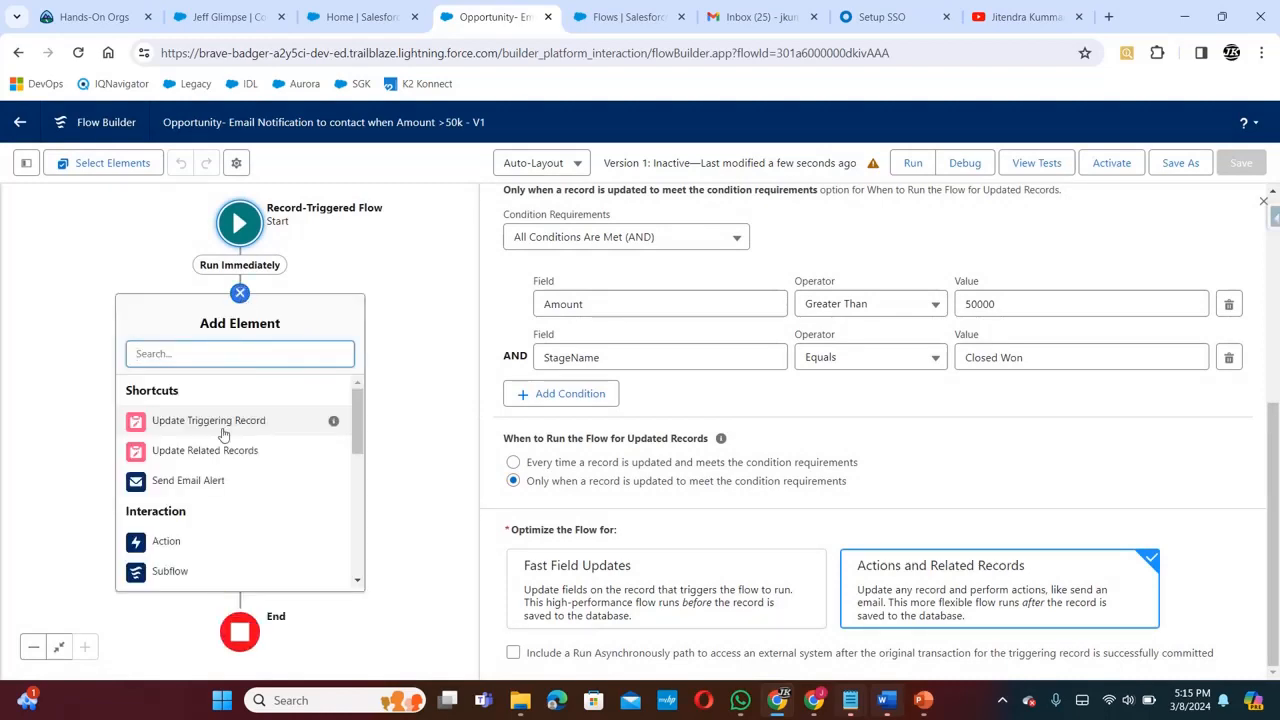
pyautogui.click(166, 541)
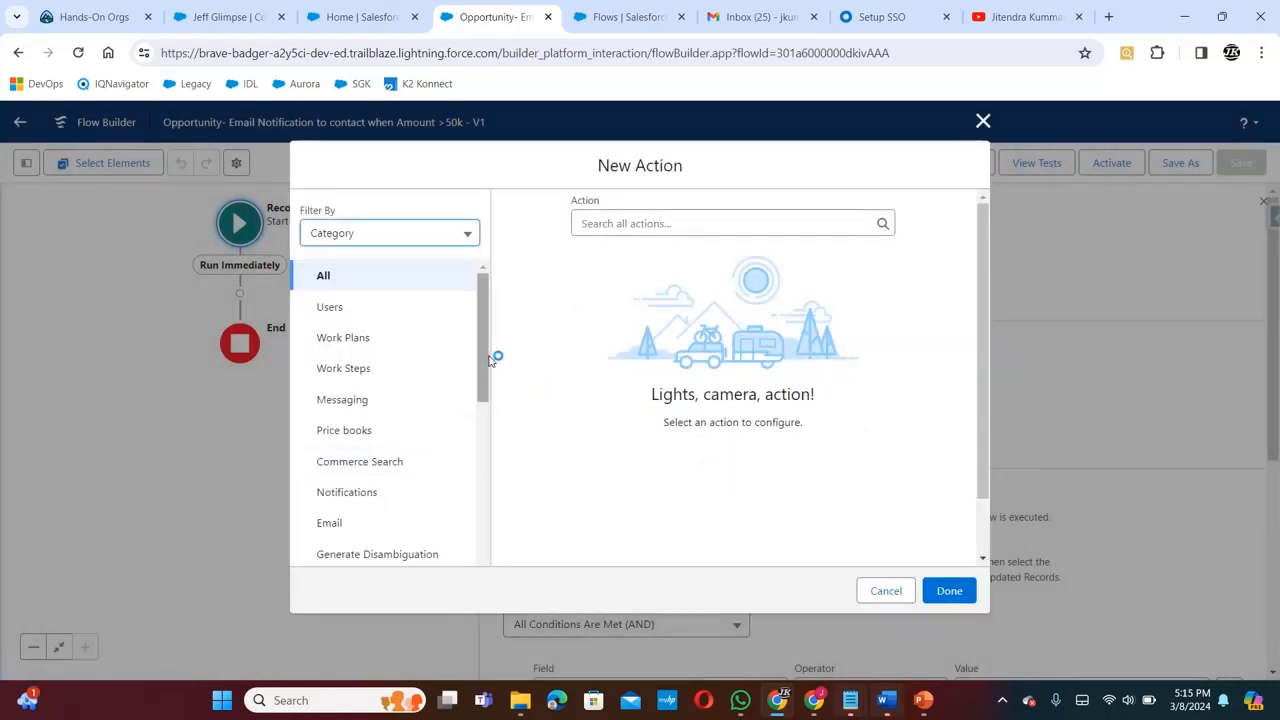
pyautogui.scroll(-1, 490, 362)
pyautogui.click(381, 437)
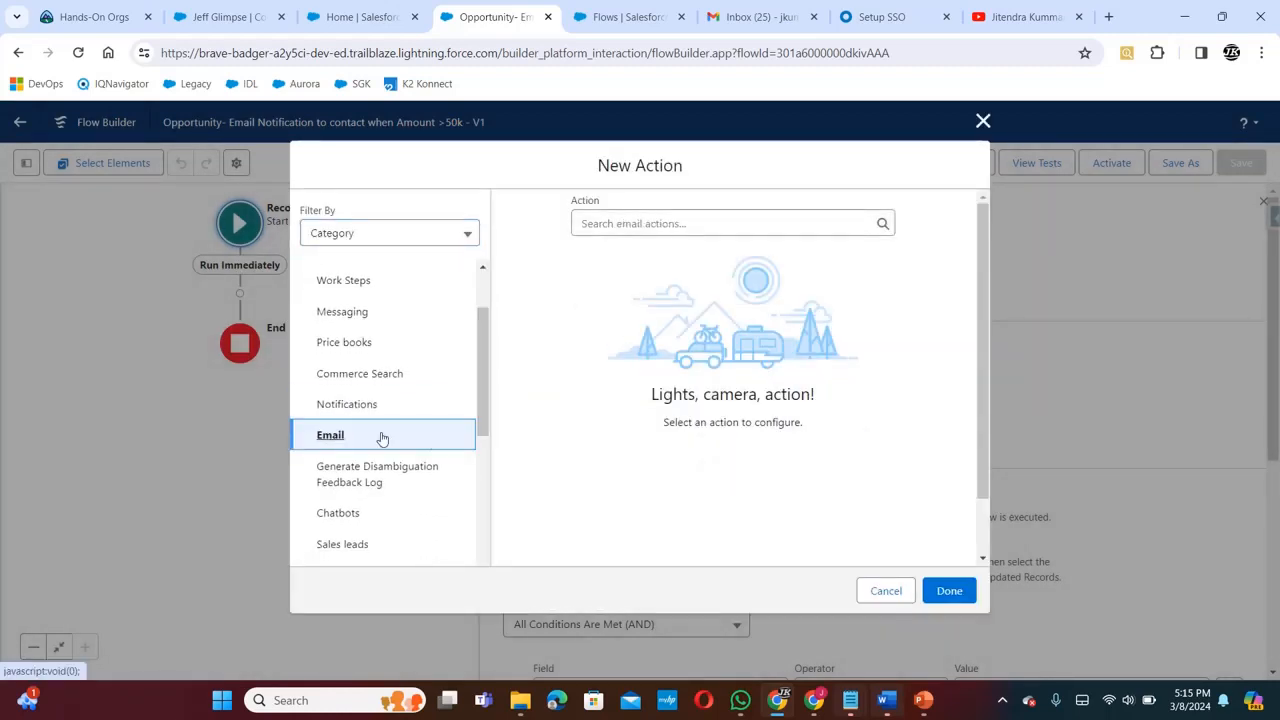
pyautogui.click(660, 228)
pyautogui.click(650, 263)
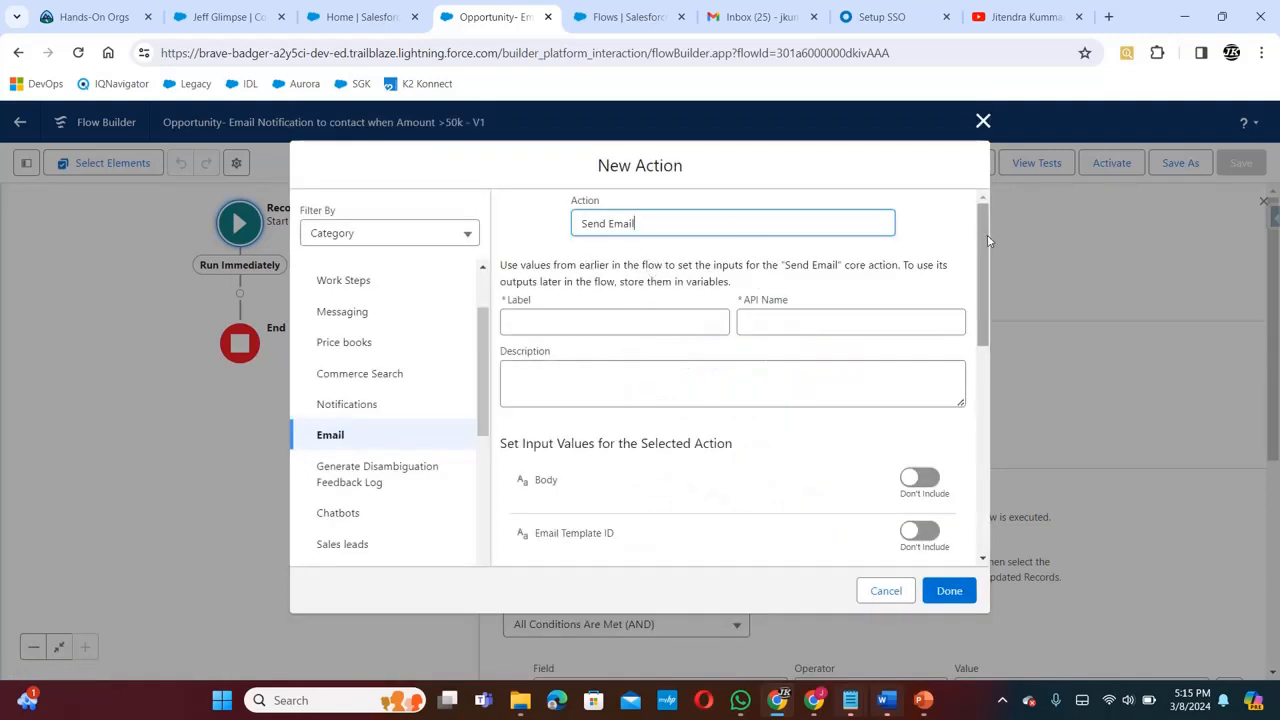
pyautogui.moveTo(987, 234); pyautogui.dragTo(985, 304)
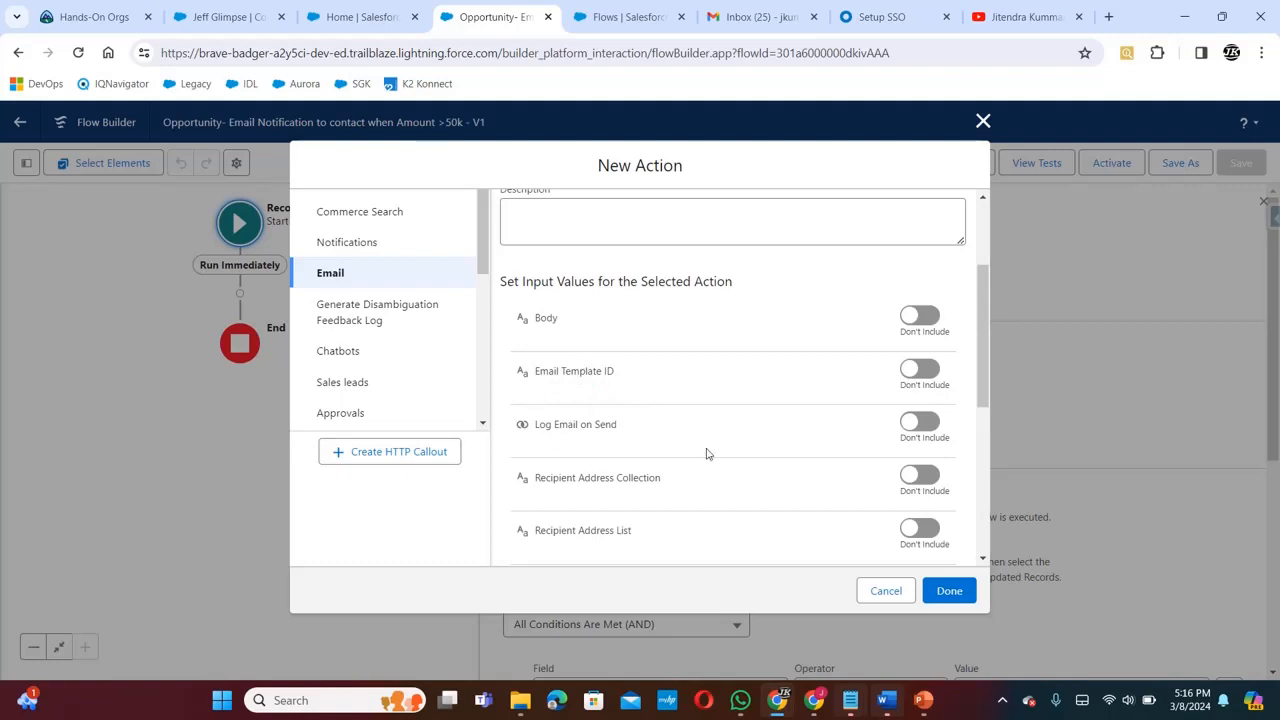
pyautogui.moveTo(978, 359); pyautogui.dragTo(978, 406)
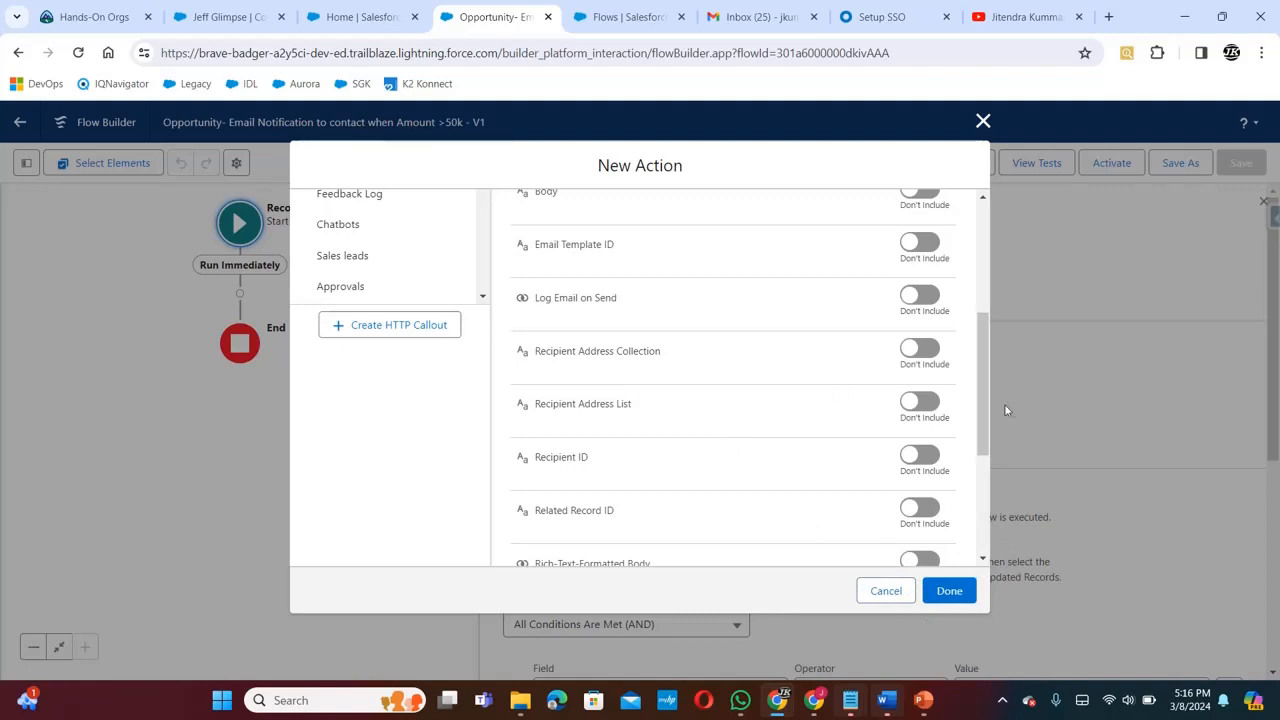
pyautogui.moveTo(983, 410); pyautogui.dragTo(983, 350)
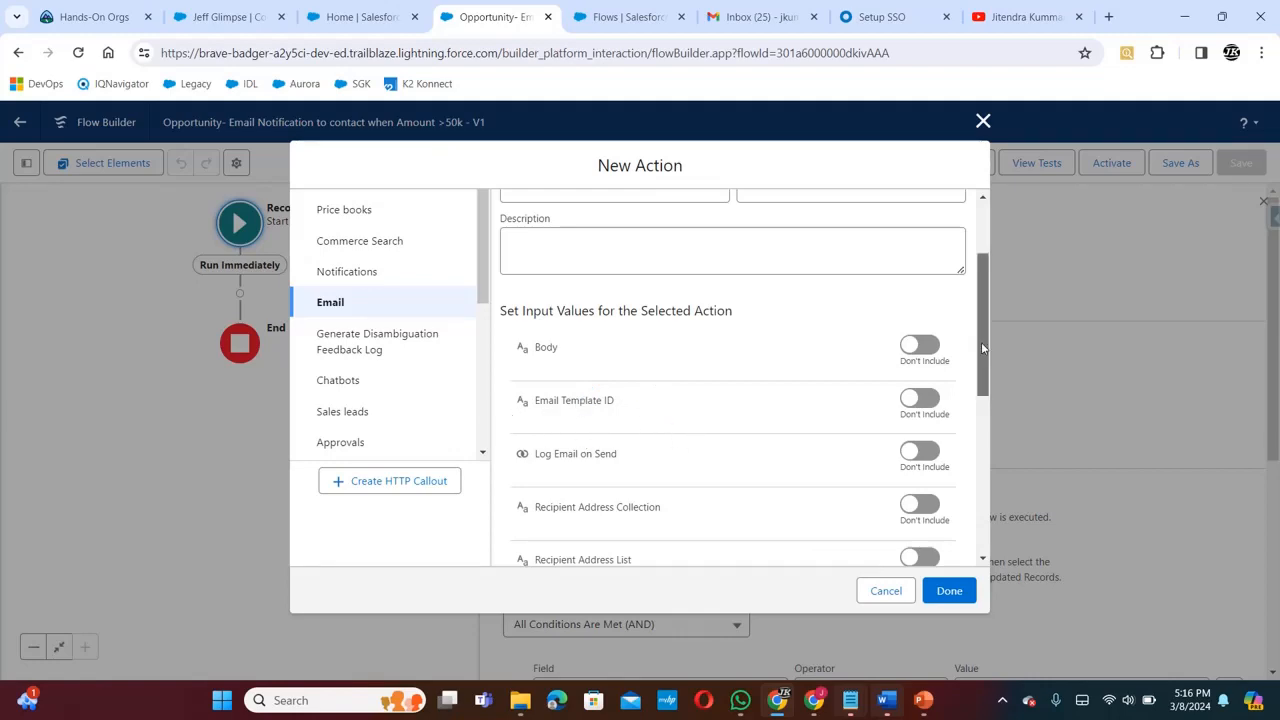
pyautogui.click(888, 591)
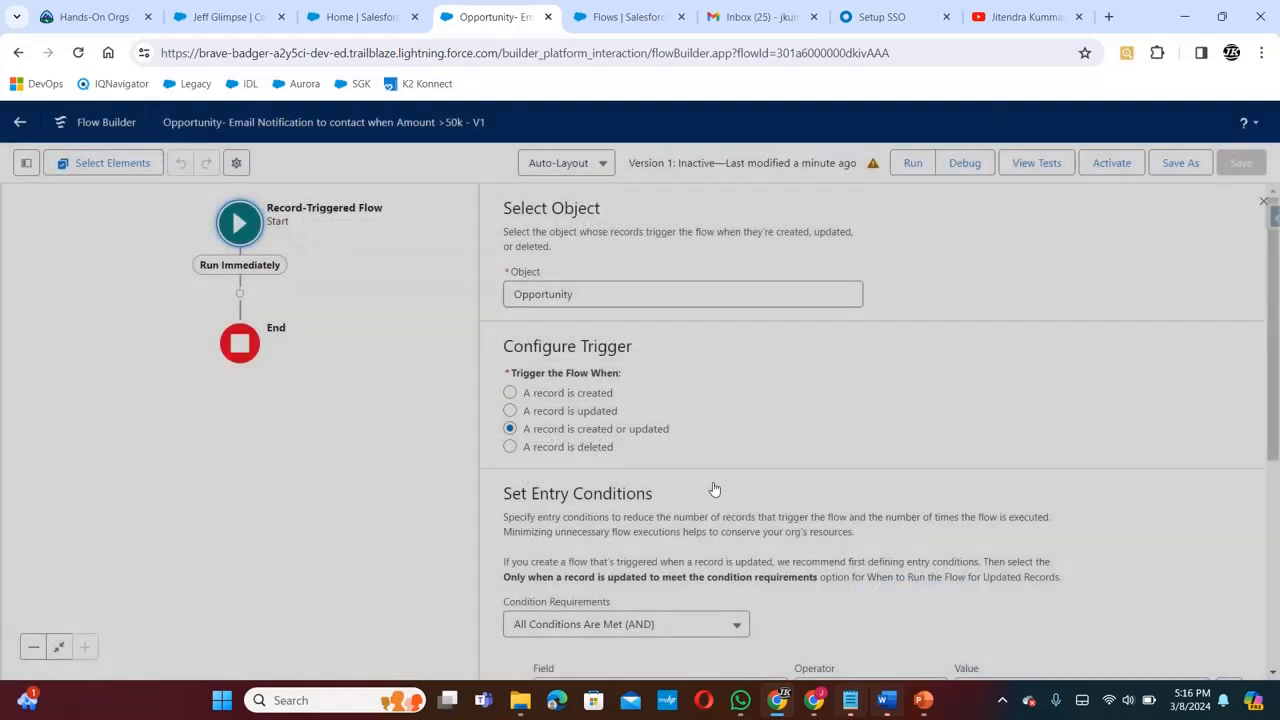
# Add a Get Records element to the Run Immediately path and label it "Get Email Template"
pyautogui.click(240, 295)
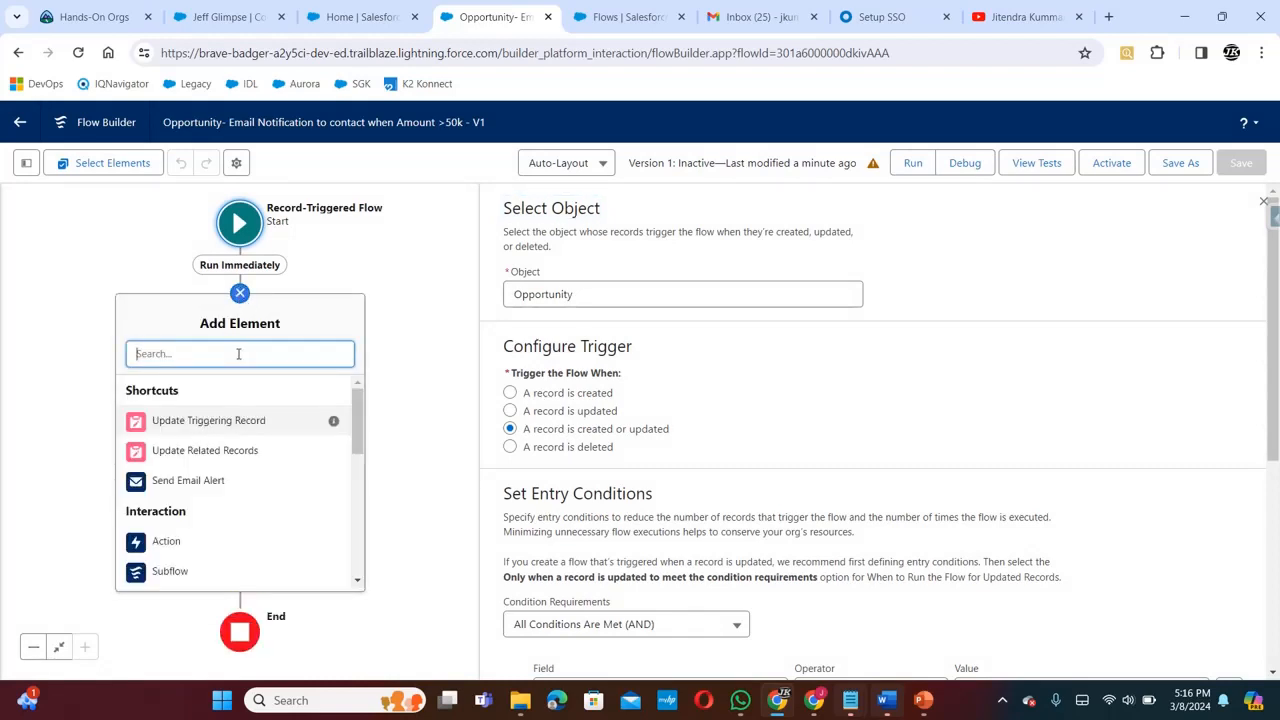
pyautogui.write('get')
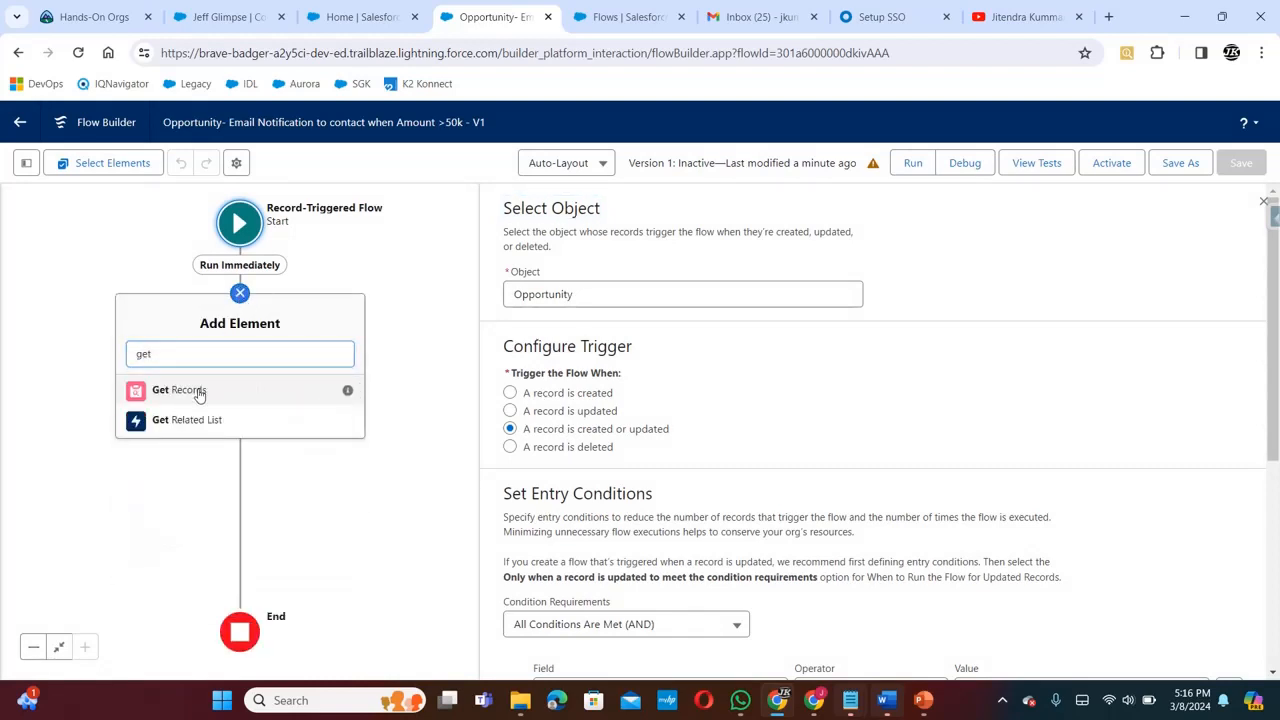
pyautogui.click(200, 392)
pyautogui.click(734, 265)
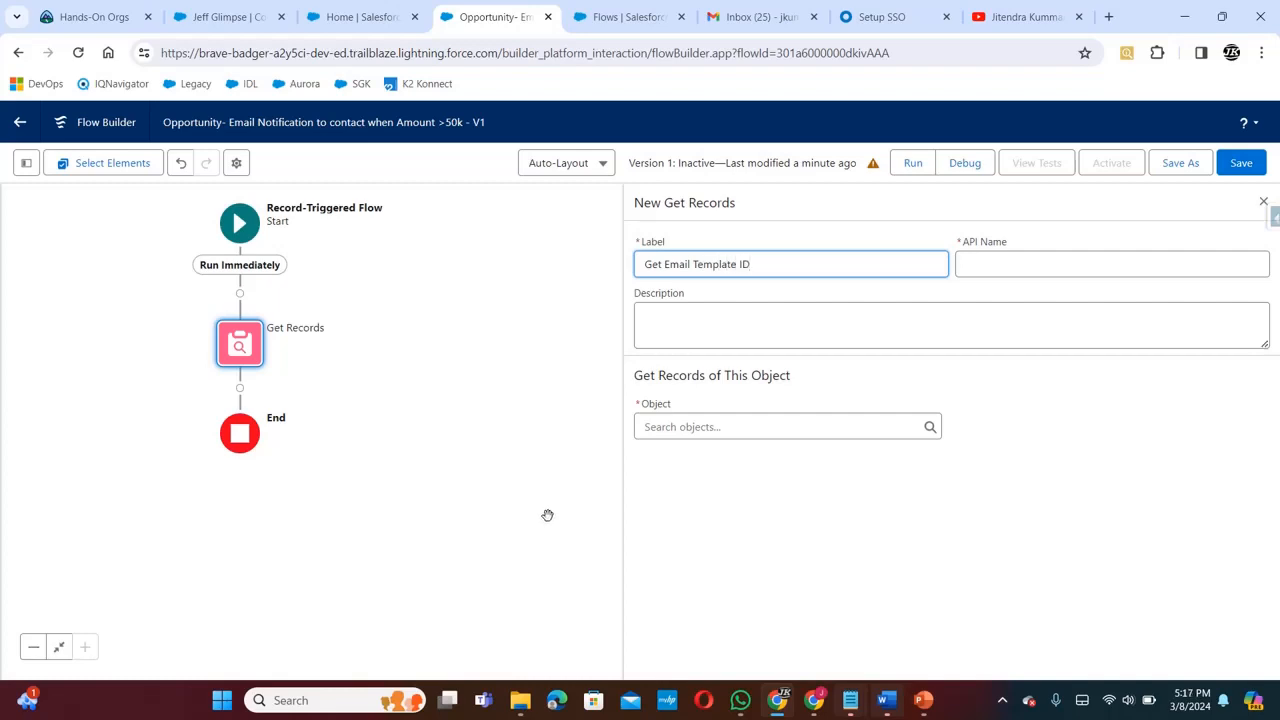
pyautogui.click(1127, 266)
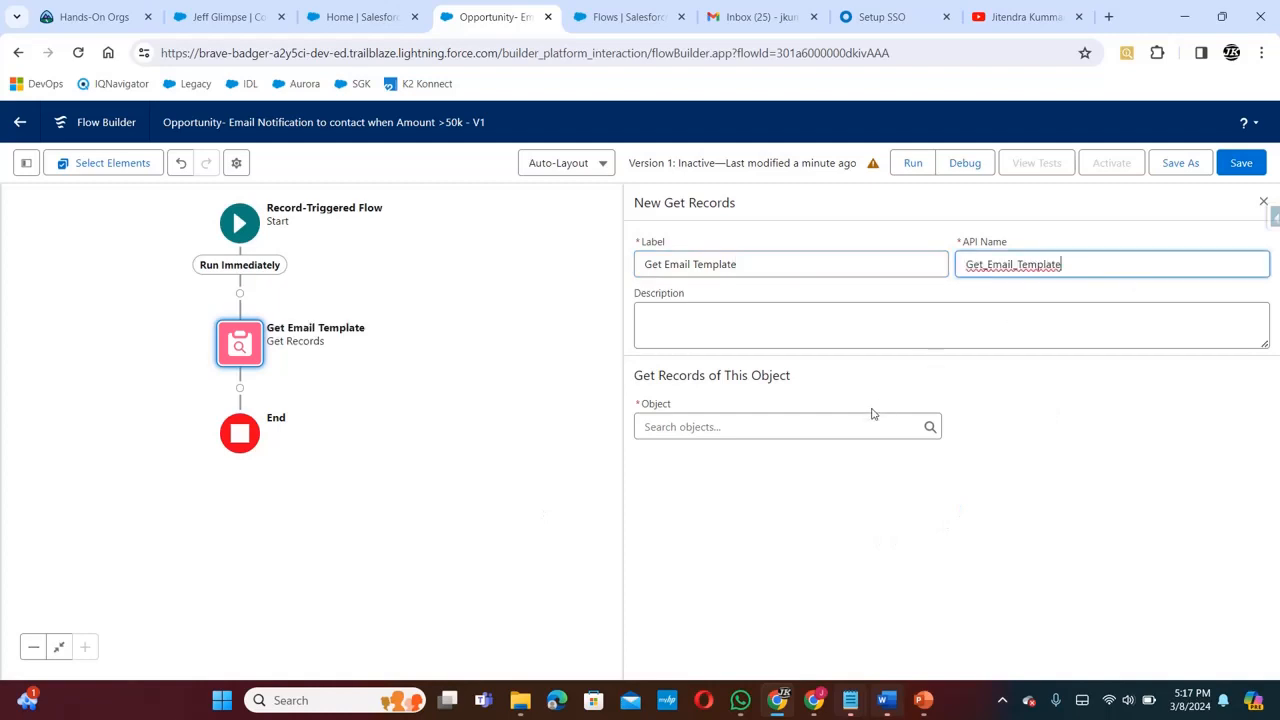
# Set the object of the Get Email Template element to Email Template
pyautogui.click(798, 422)
pyautogui.write('Ema')
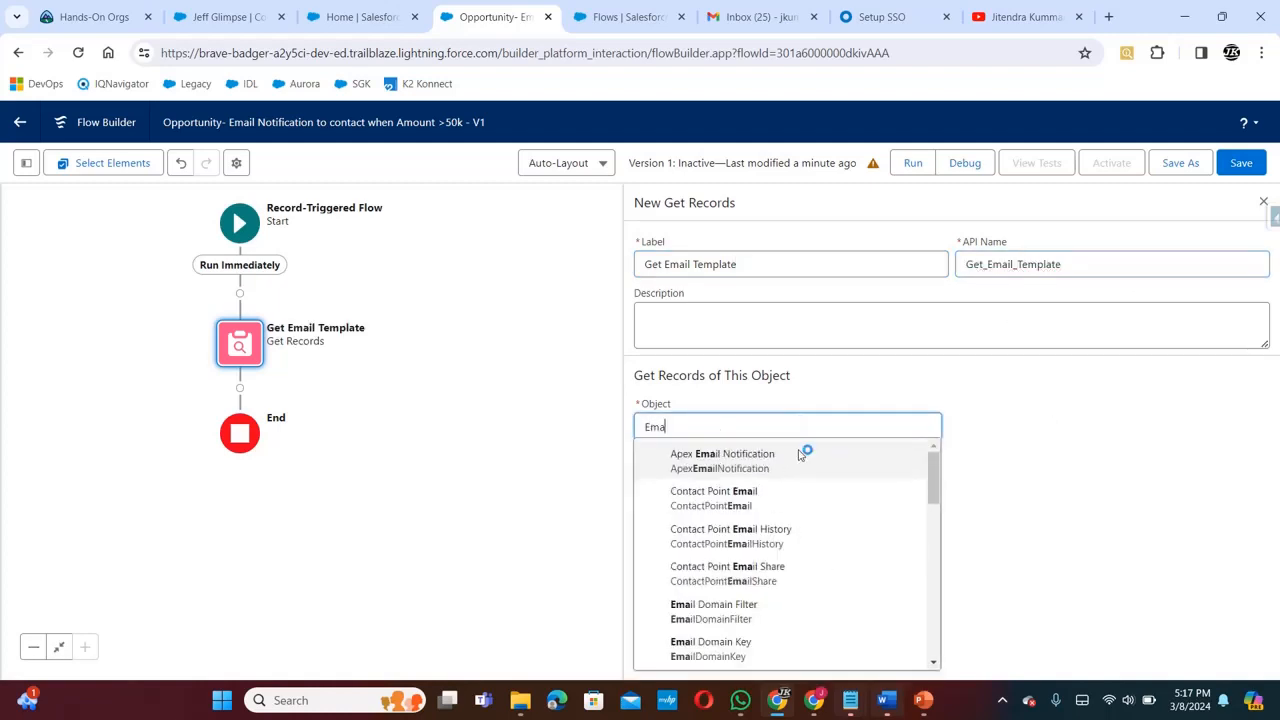
pyautogui.write('il T')
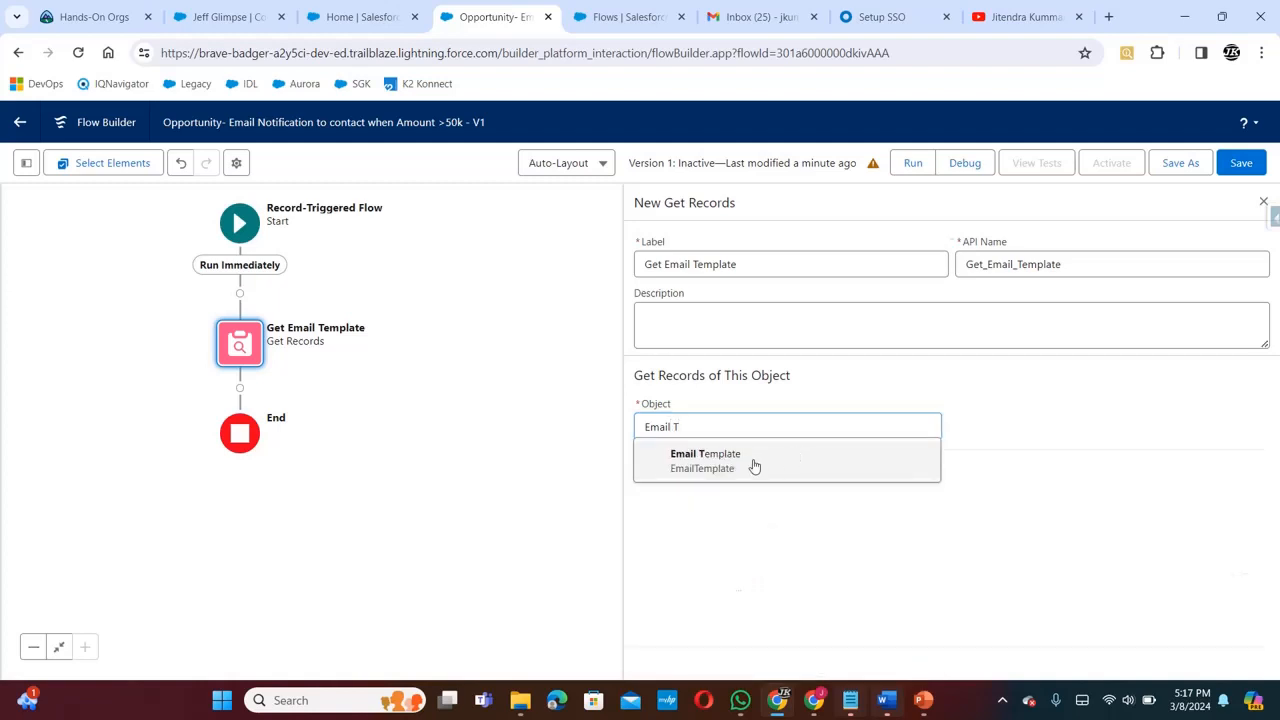
pyautogui.click(755, 467)
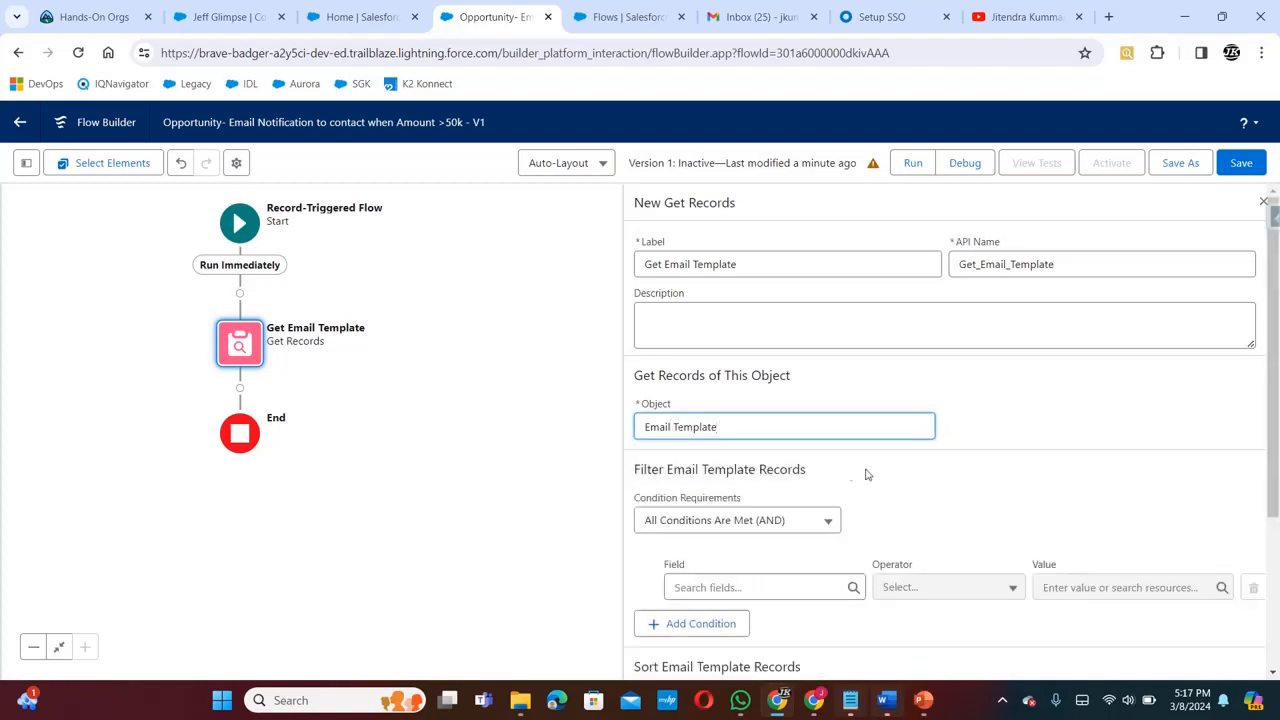
pyautogui.moveTo(1274, 383); pyautogui.dragTo(1270, 480)
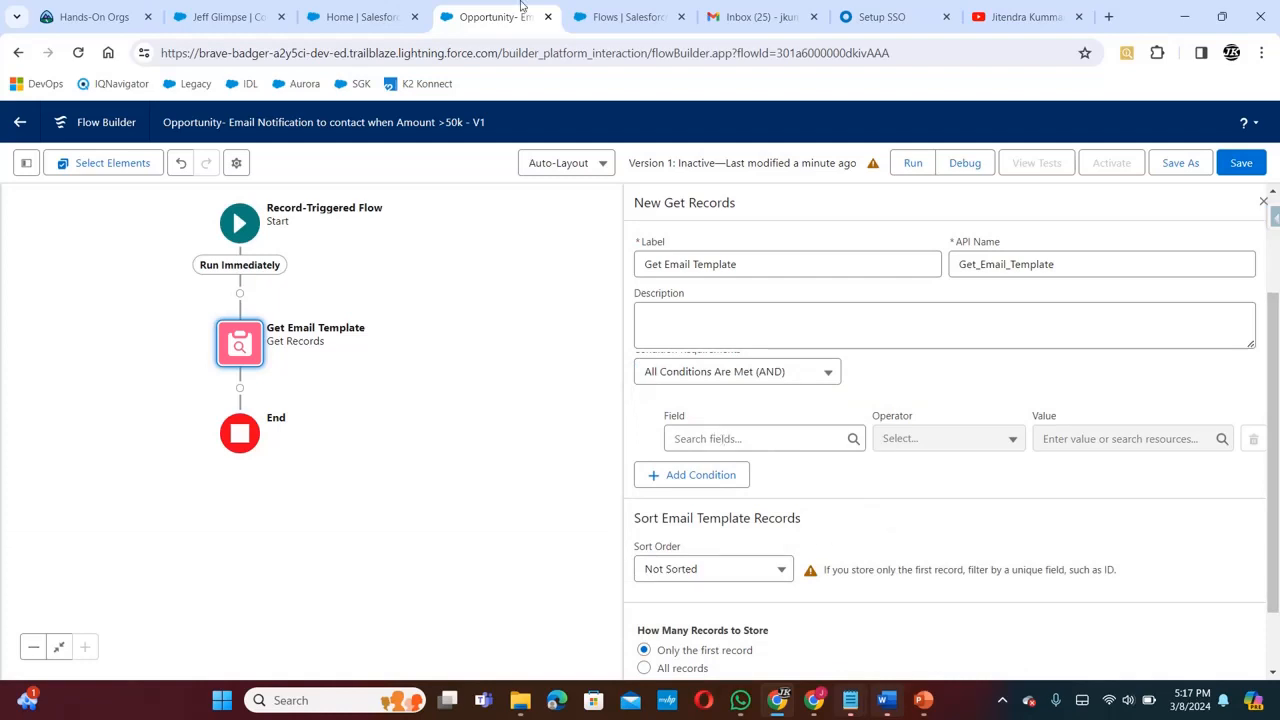
# Open the "Email for Customer" record from the email templates list in the Sales app
pyautogui.click(360, 17)
pyautogui.click(224, 22)
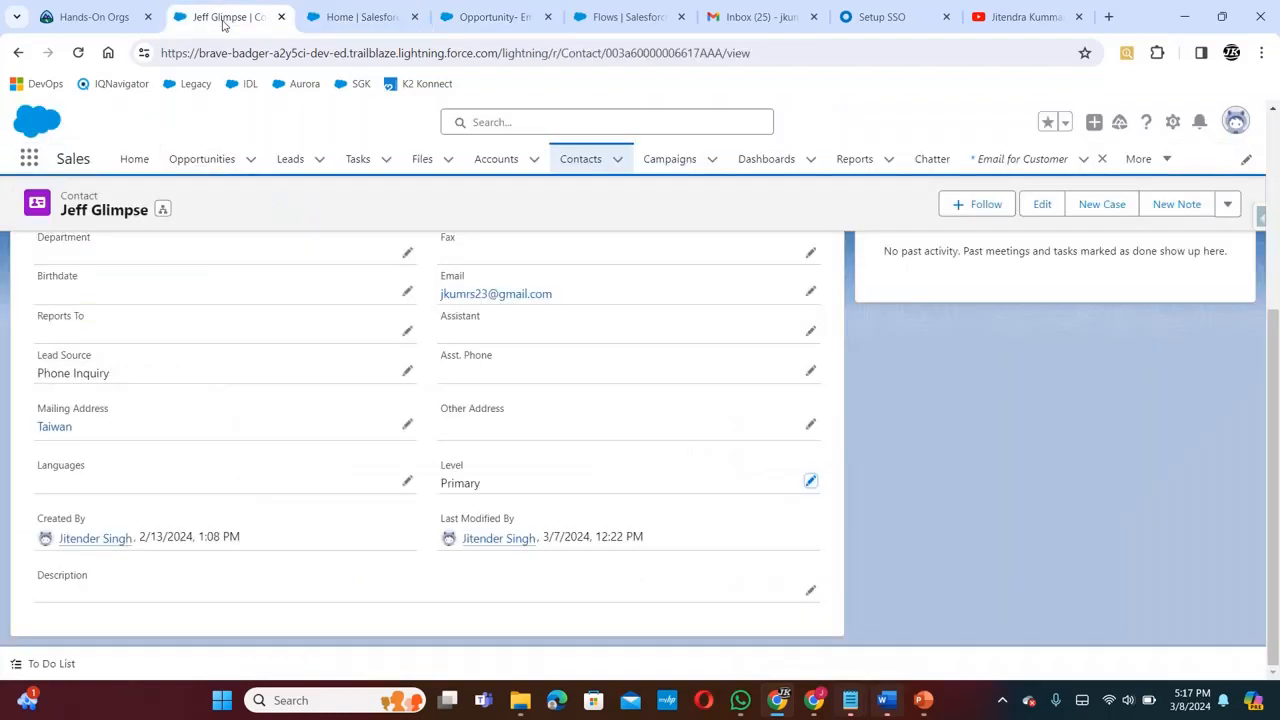
pyautogui.click(1016, 158)
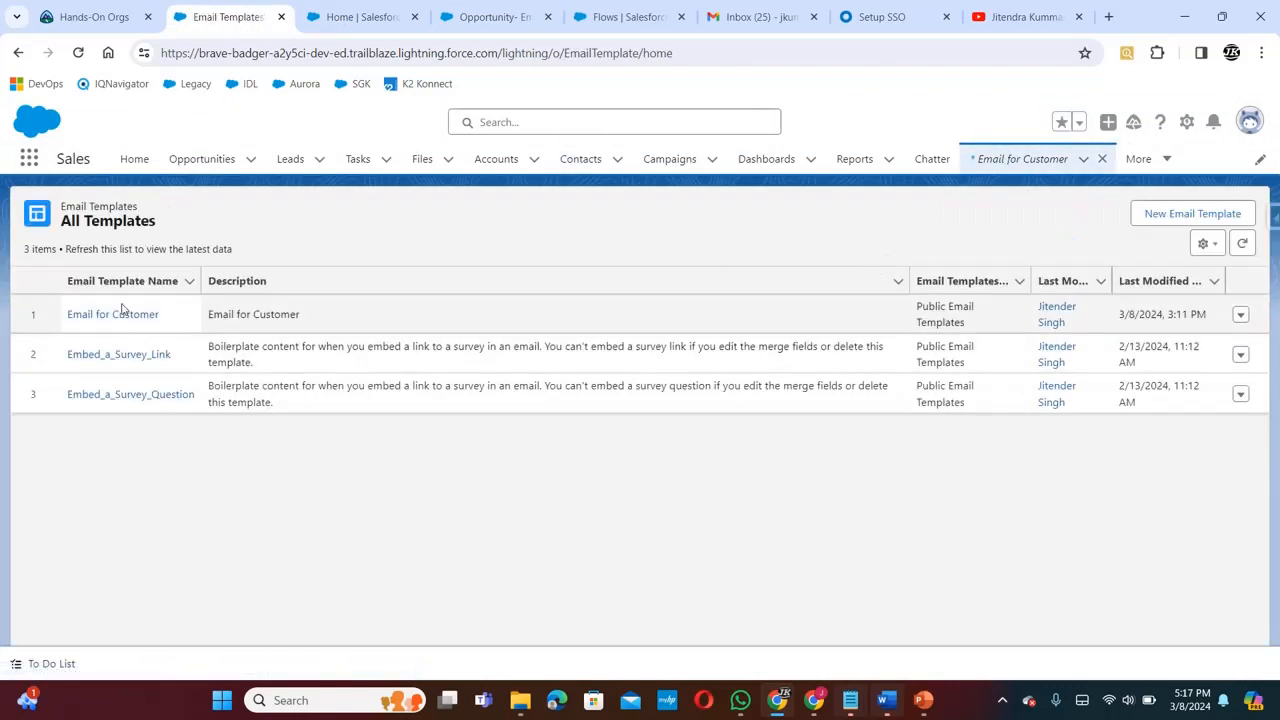
pyautogui.click(122, 313)
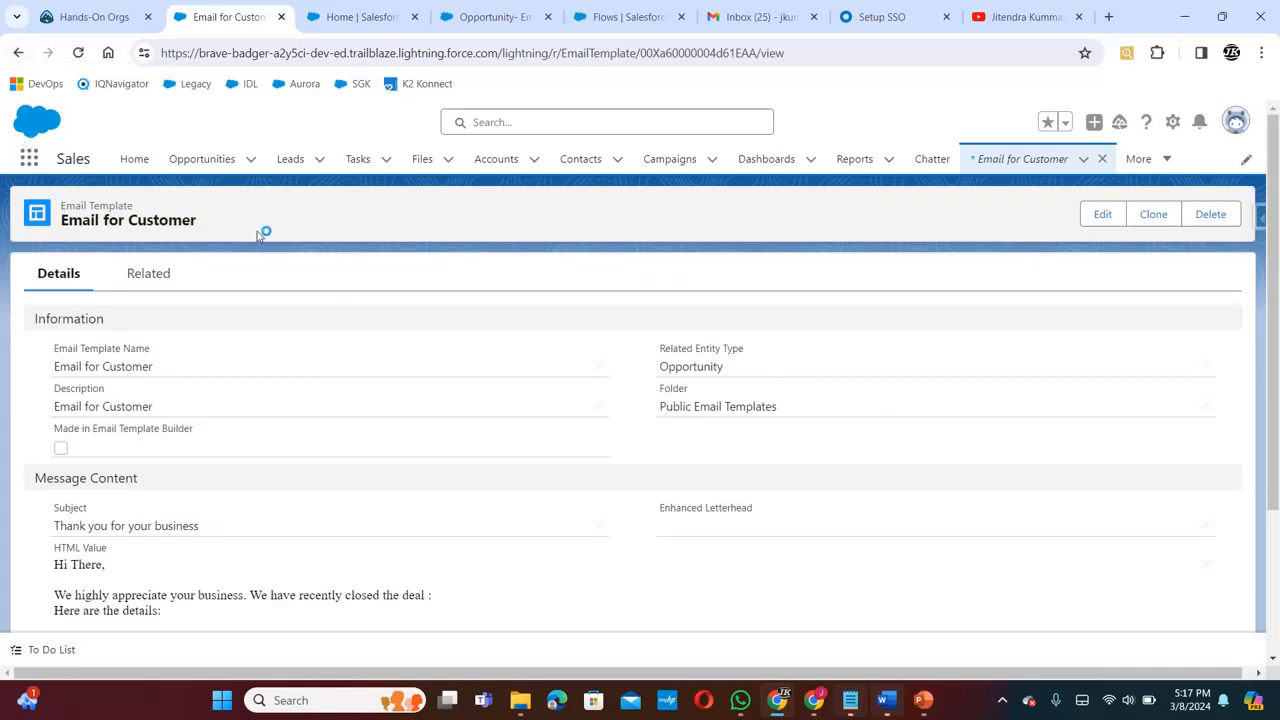
# Show all data of the email template in Salesforce Inspector and copy its DeveloperName value
pyautogui.rightClick(1262, 216)
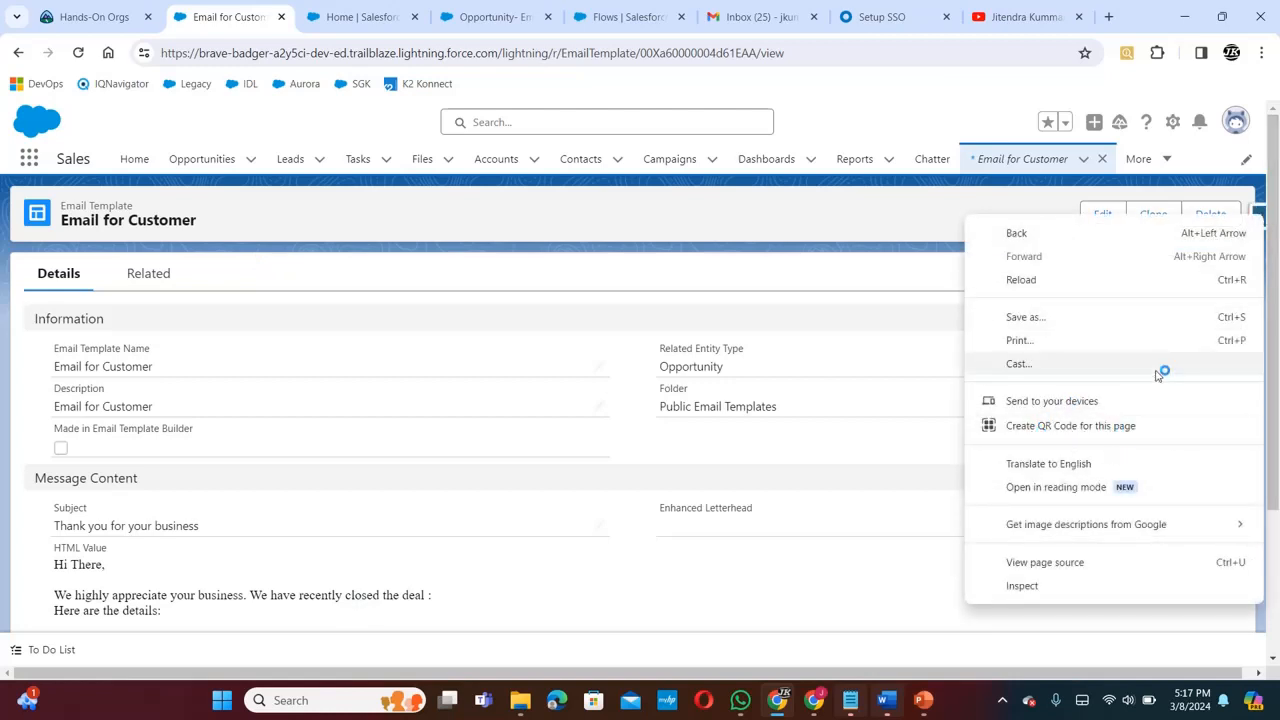
pyautogui.click(886, 346)
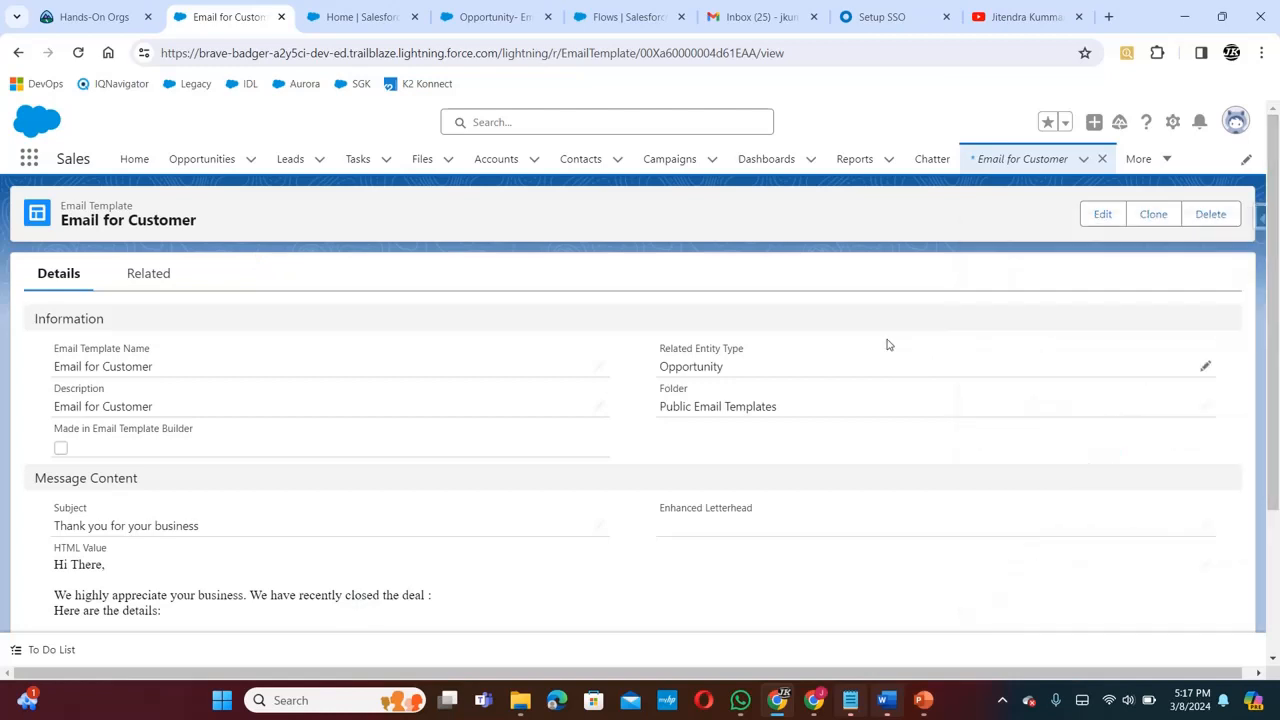
pyautogui.click(1260, 218)
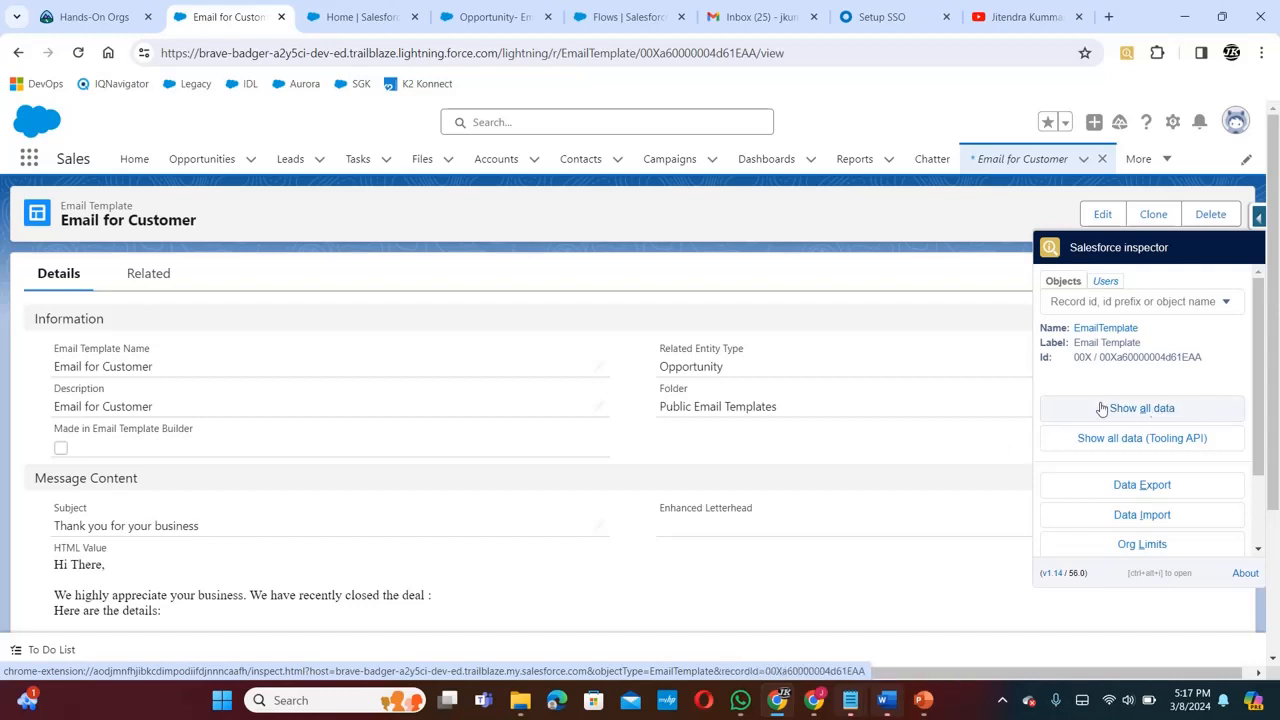
pyautogui.click(1131, 410)
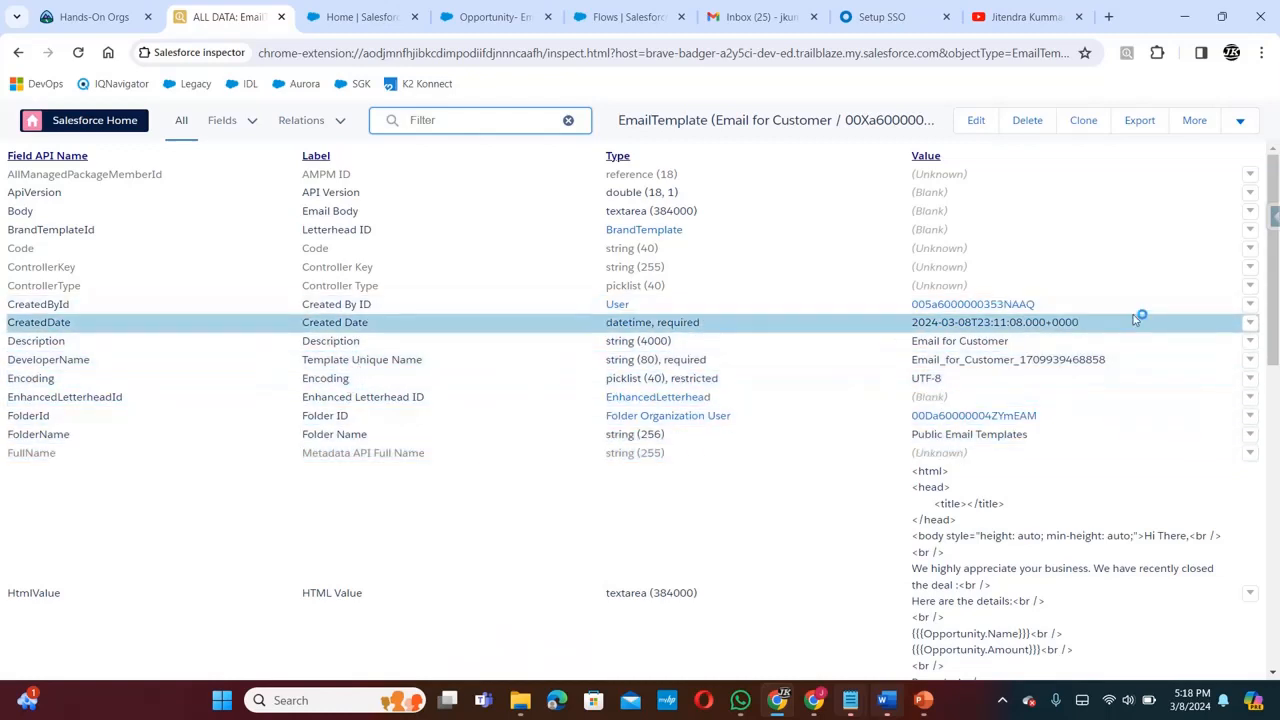
pyautogui.doubleClick(1110, 360)
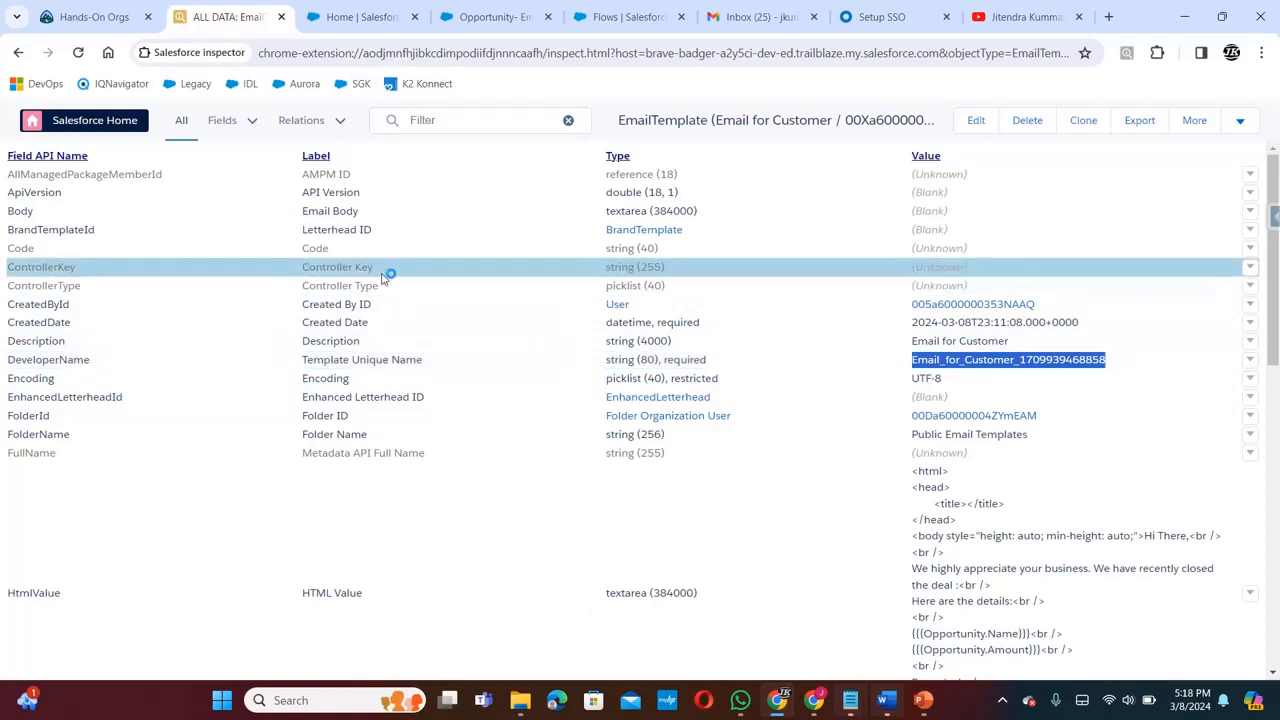
pyautogui.click(478, 20)
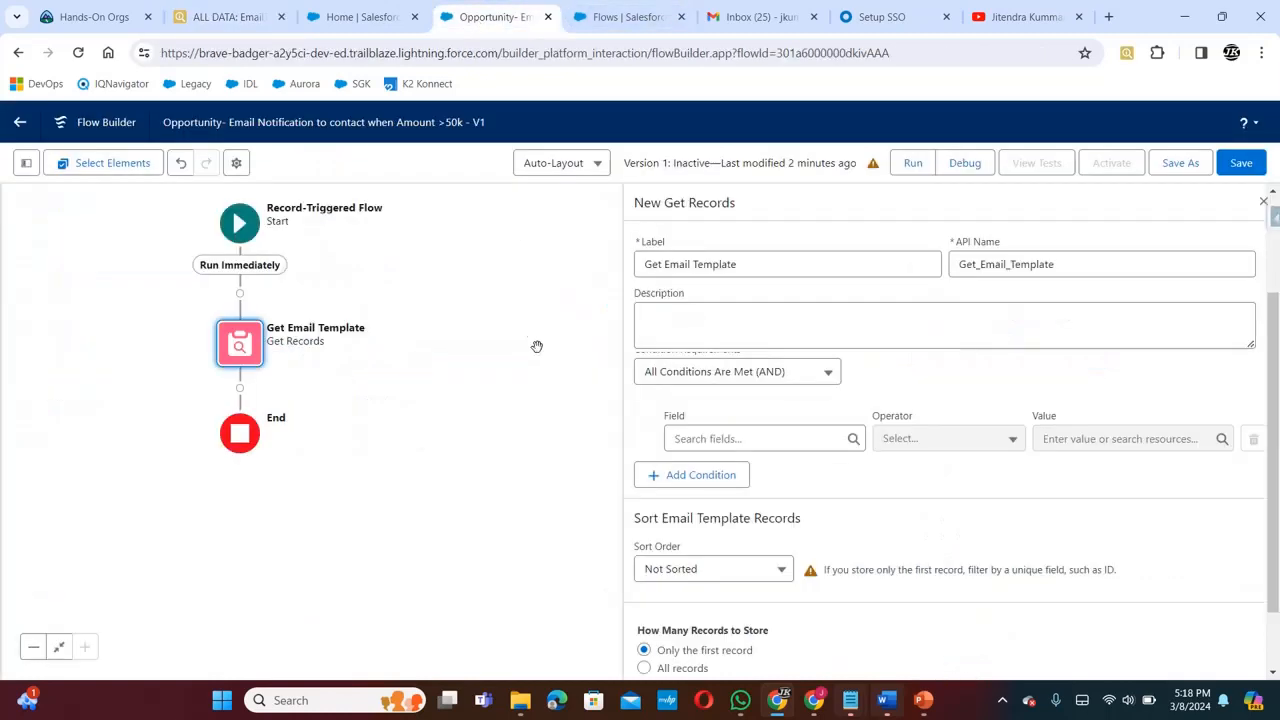
pyautogui.click(802, 437)
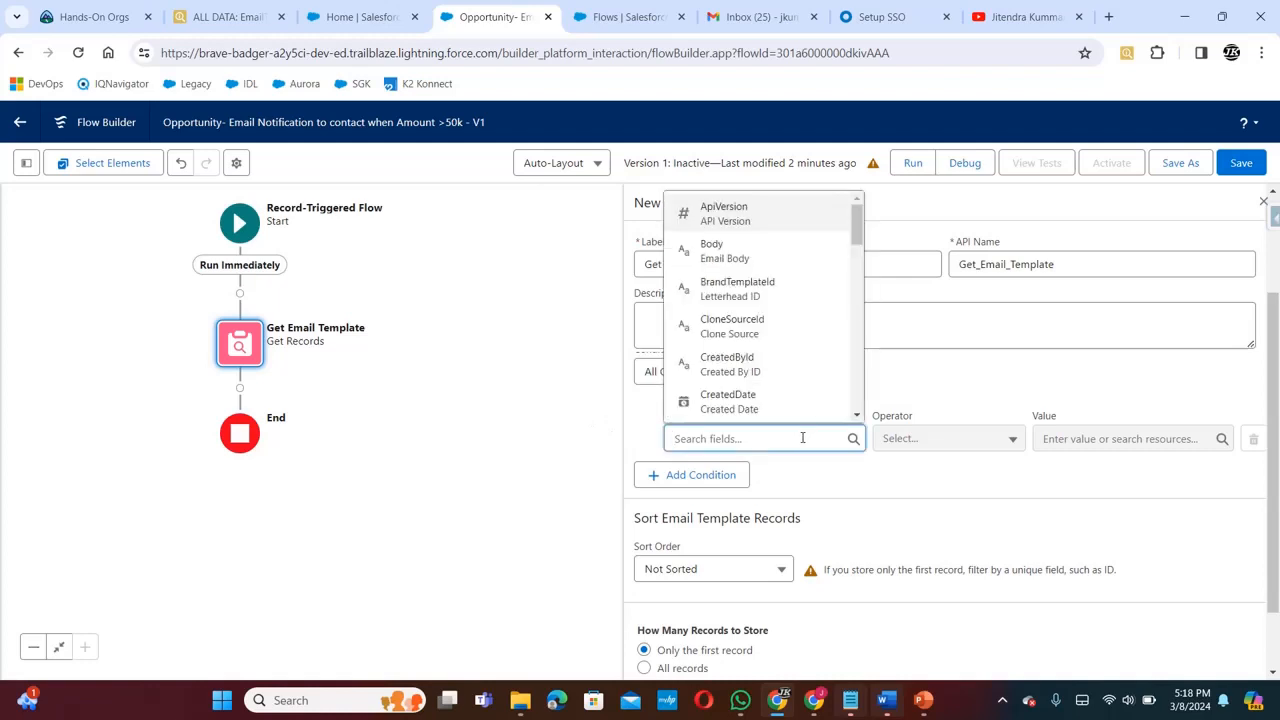
pyautogui.write('devel')
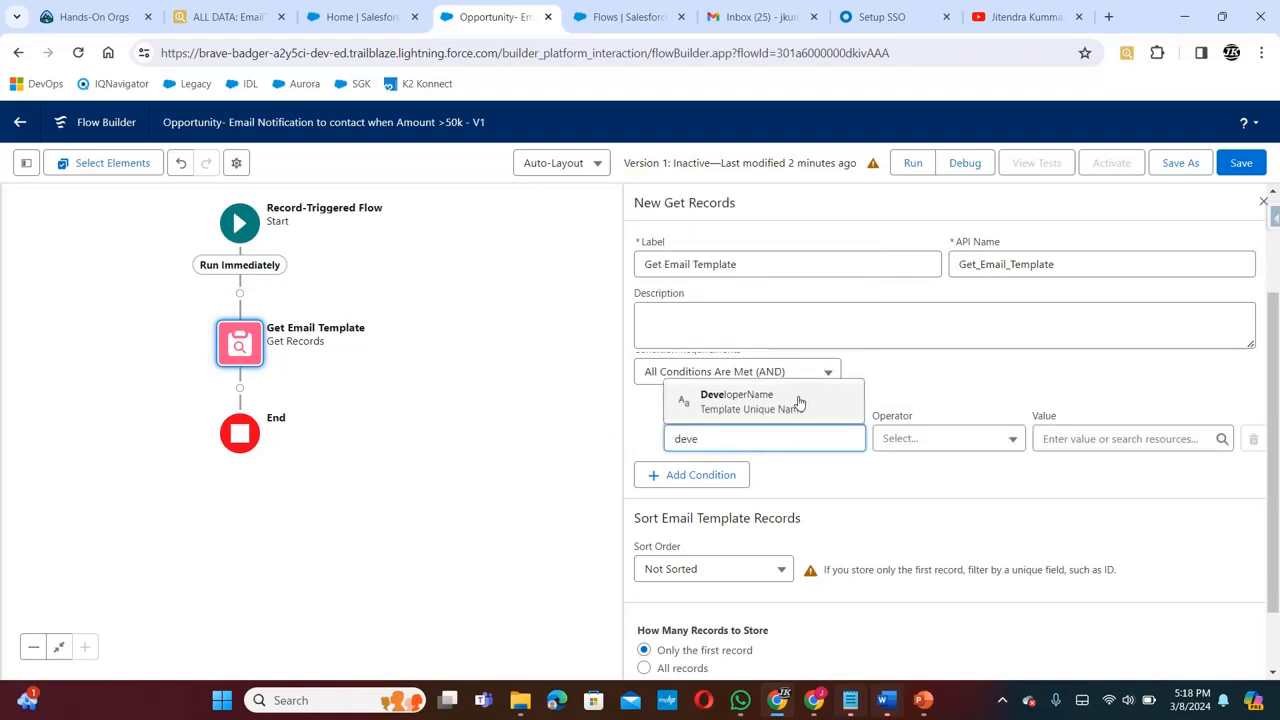
pyautogui.click(799, 403)
pyautogui.click(1127, 438)
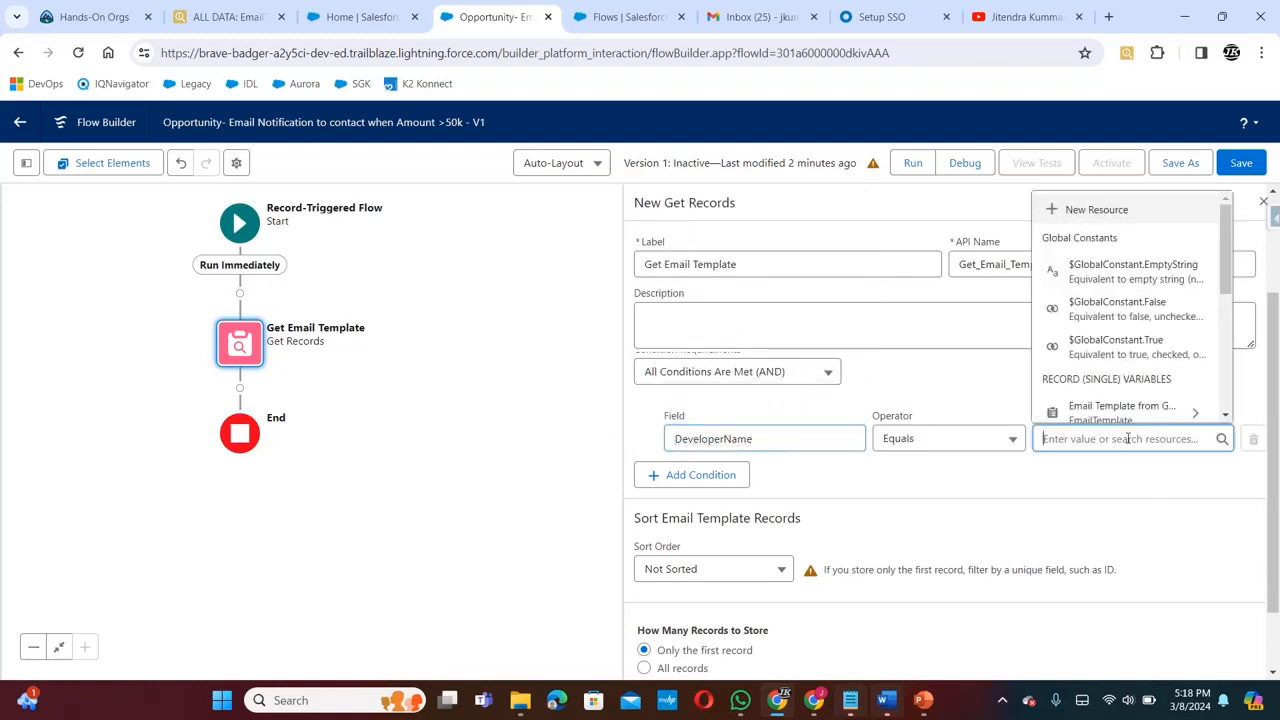
pyautogui.hotkey('ctrl', 'v')
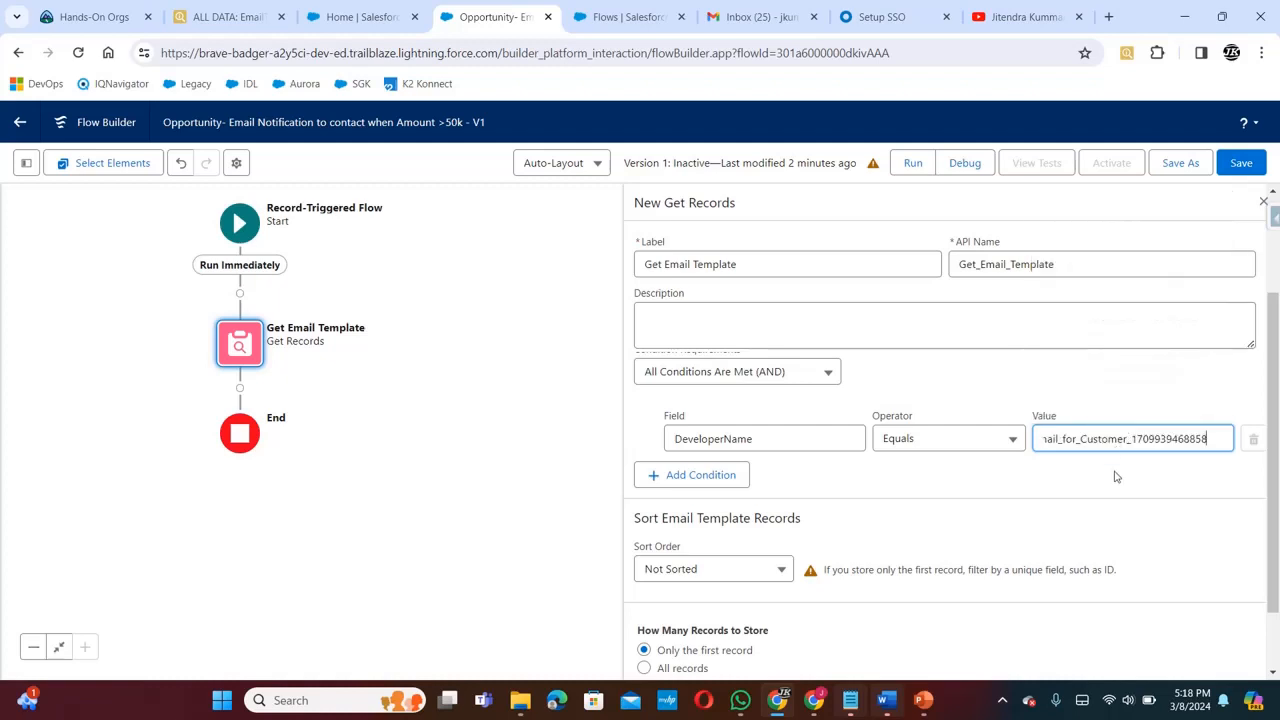
pyautogui.press('Home')
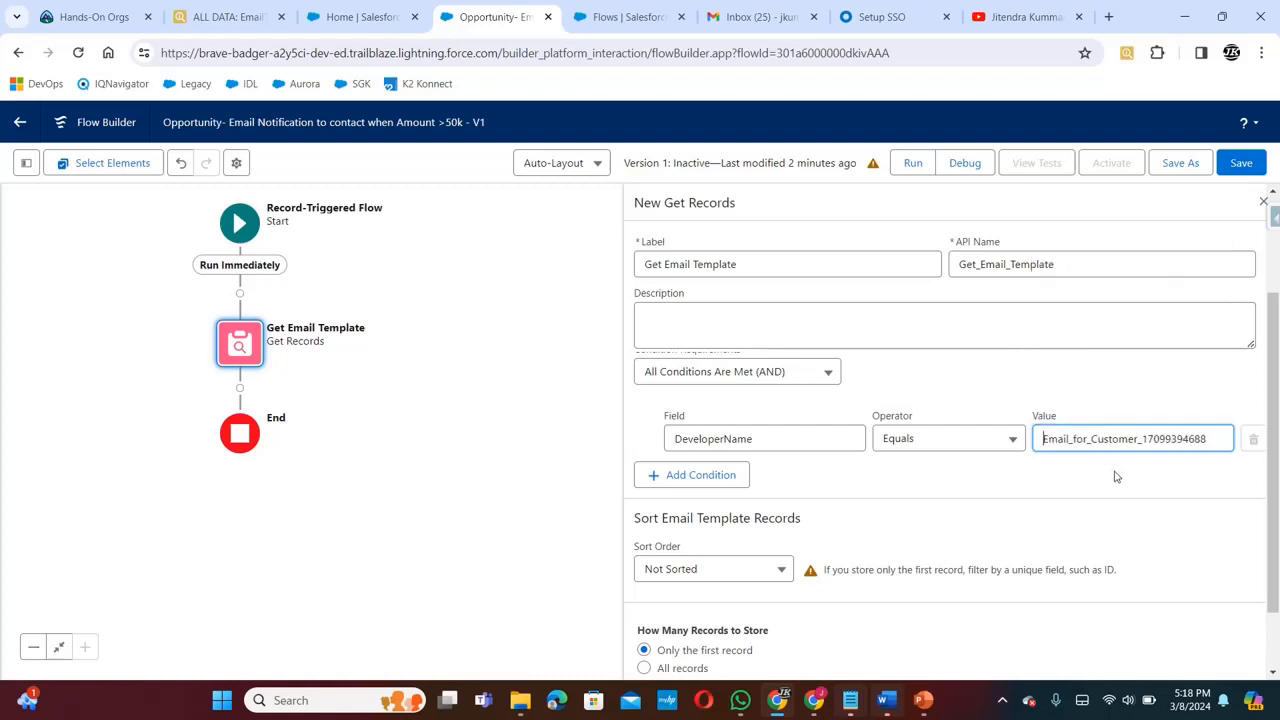
# Review the Get Email Template filter and record storage settings, and save the flow
pyautogui.click(1090, 500)
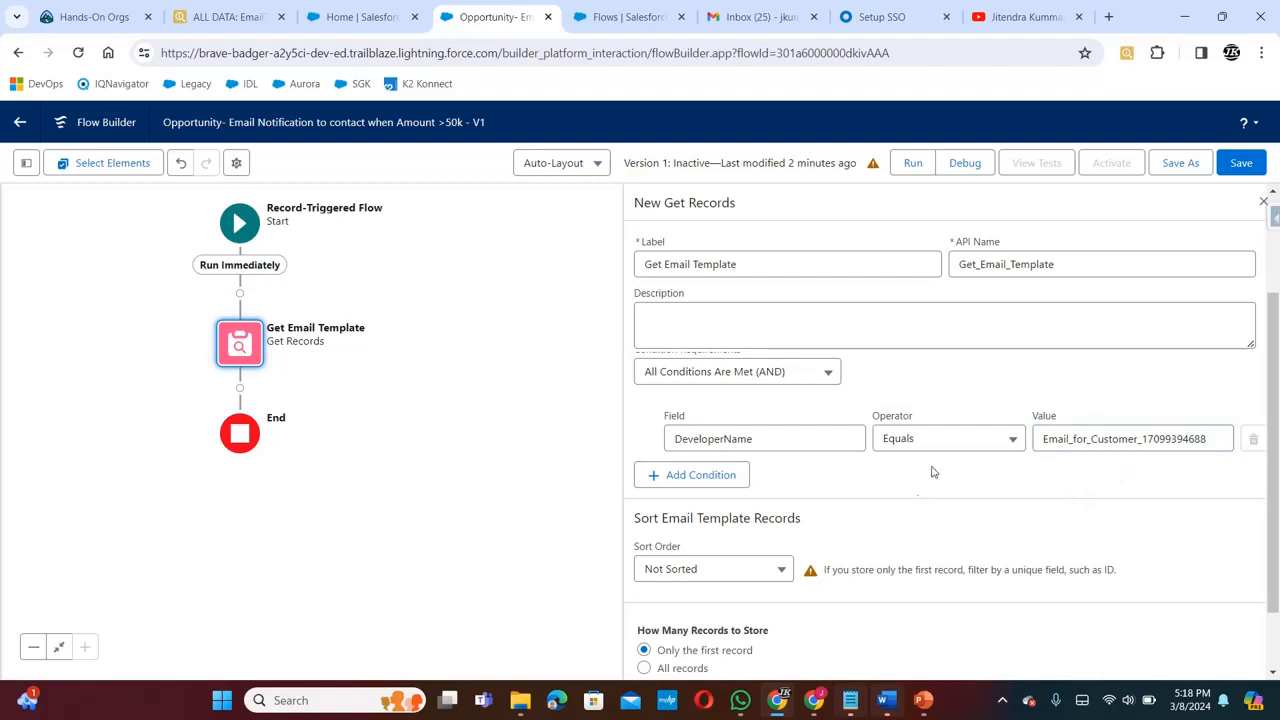
pyautogui.moveTo(1277, 430); pyautogui.dragTo(1258, 336)
pyautogui.scroll(-2, 1258, 335)
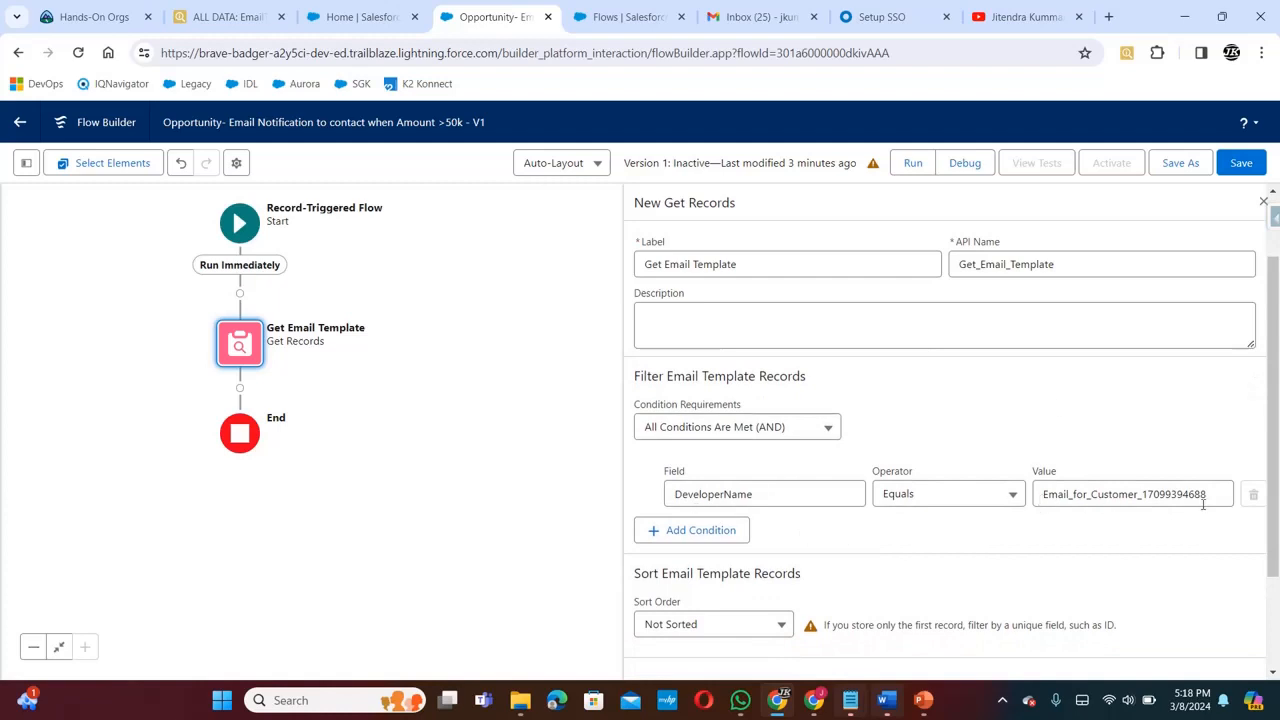
pyautogui.moveTo(1275, 461); pyautogui.dragTo(1272, 557)
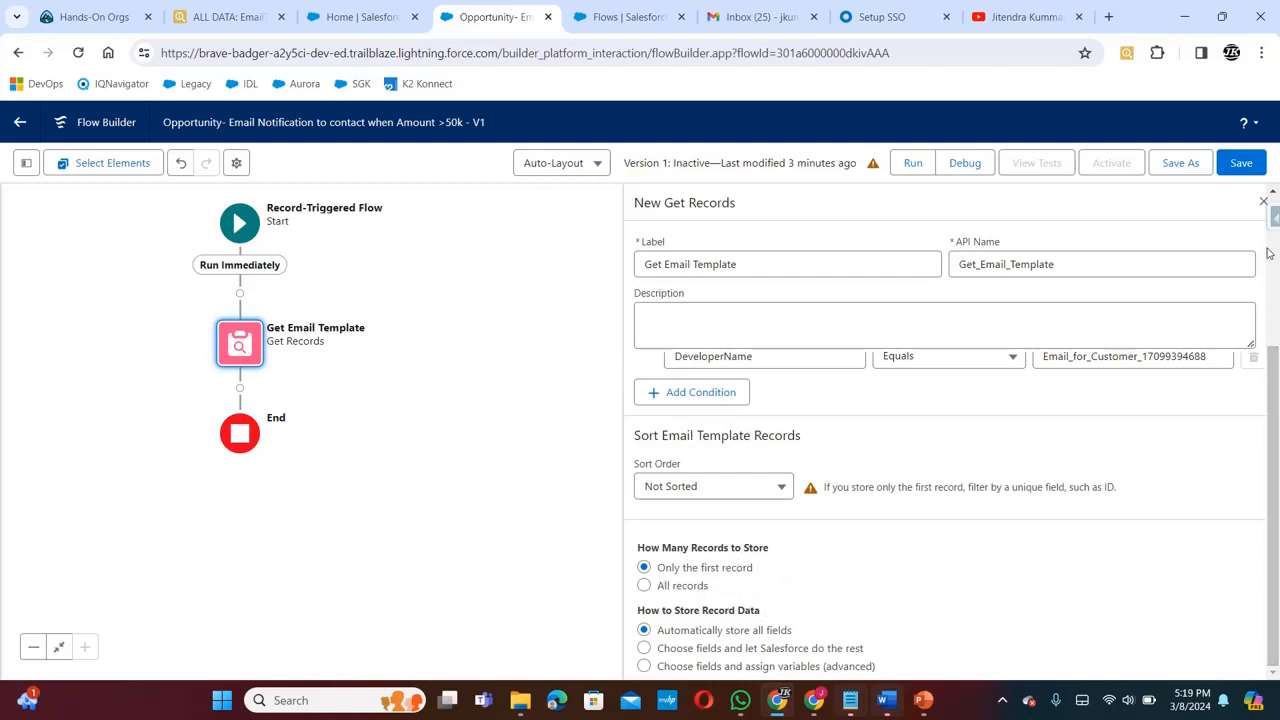
pyautogui.click(1243, 164)
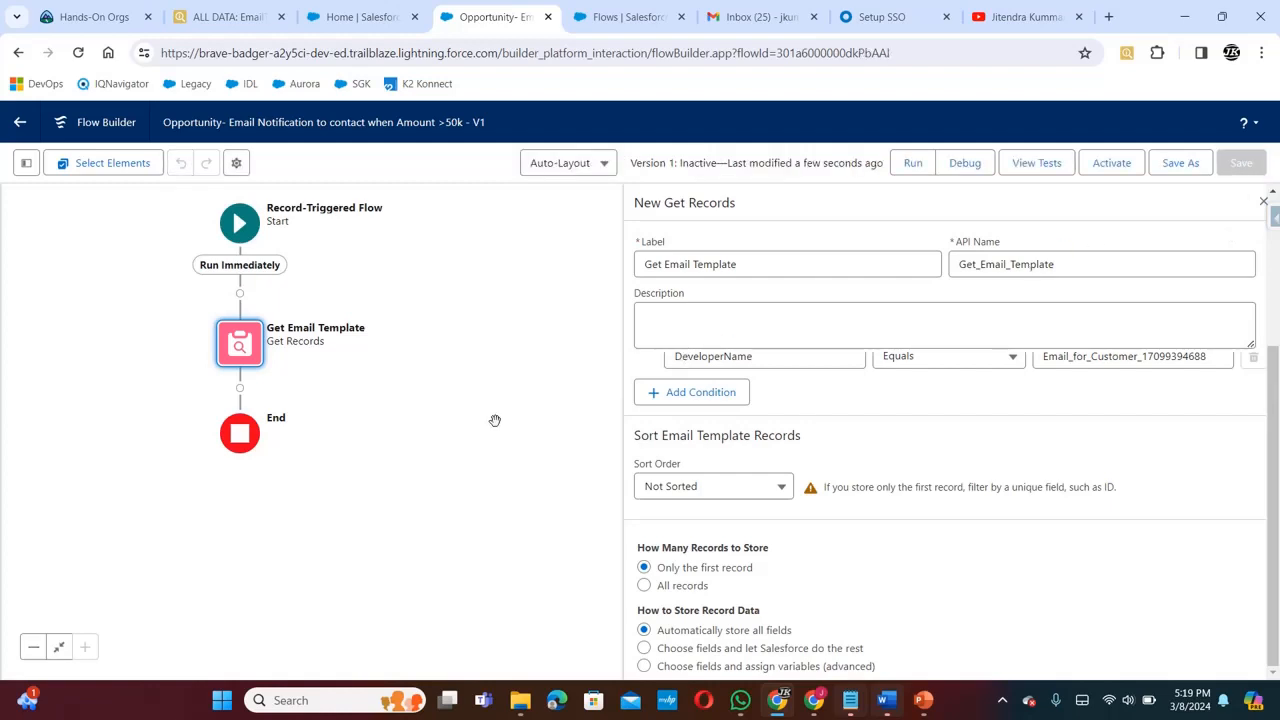
# Add a Get Records element labelled Get Contact ID directly after the Get Email Template element
pyautogui.click(240, 388)
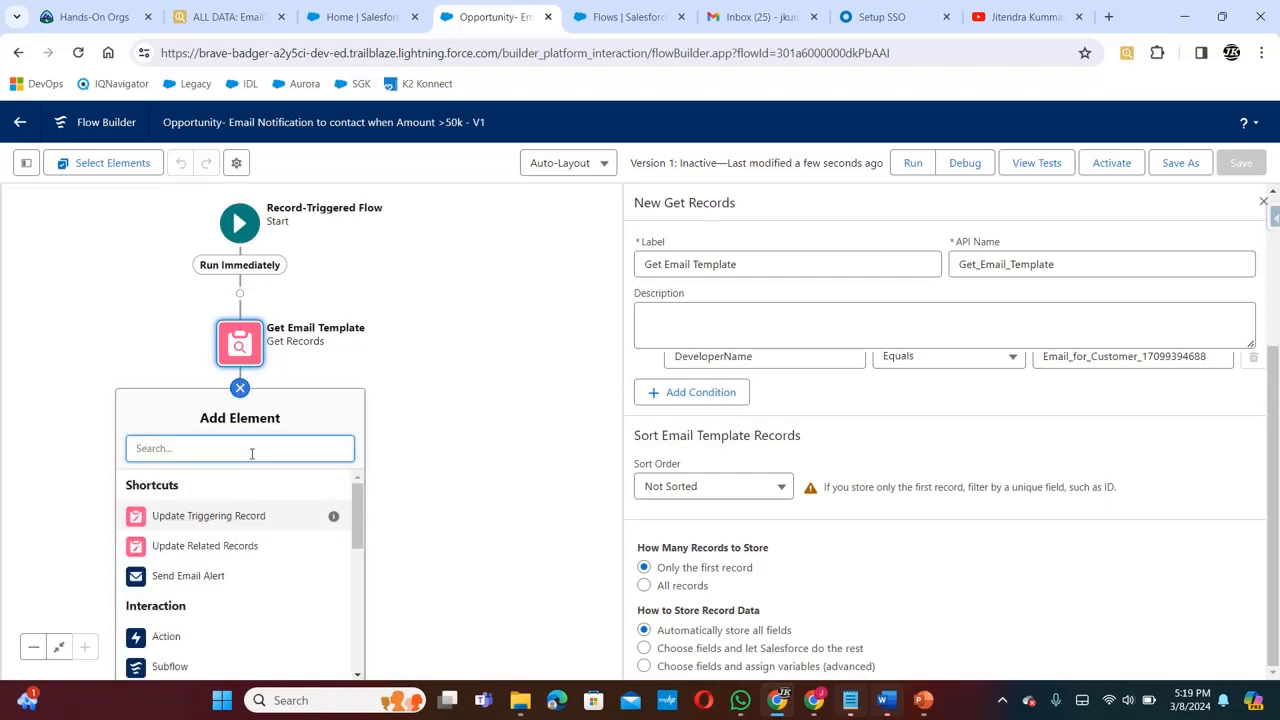
pyautogui.write('get')
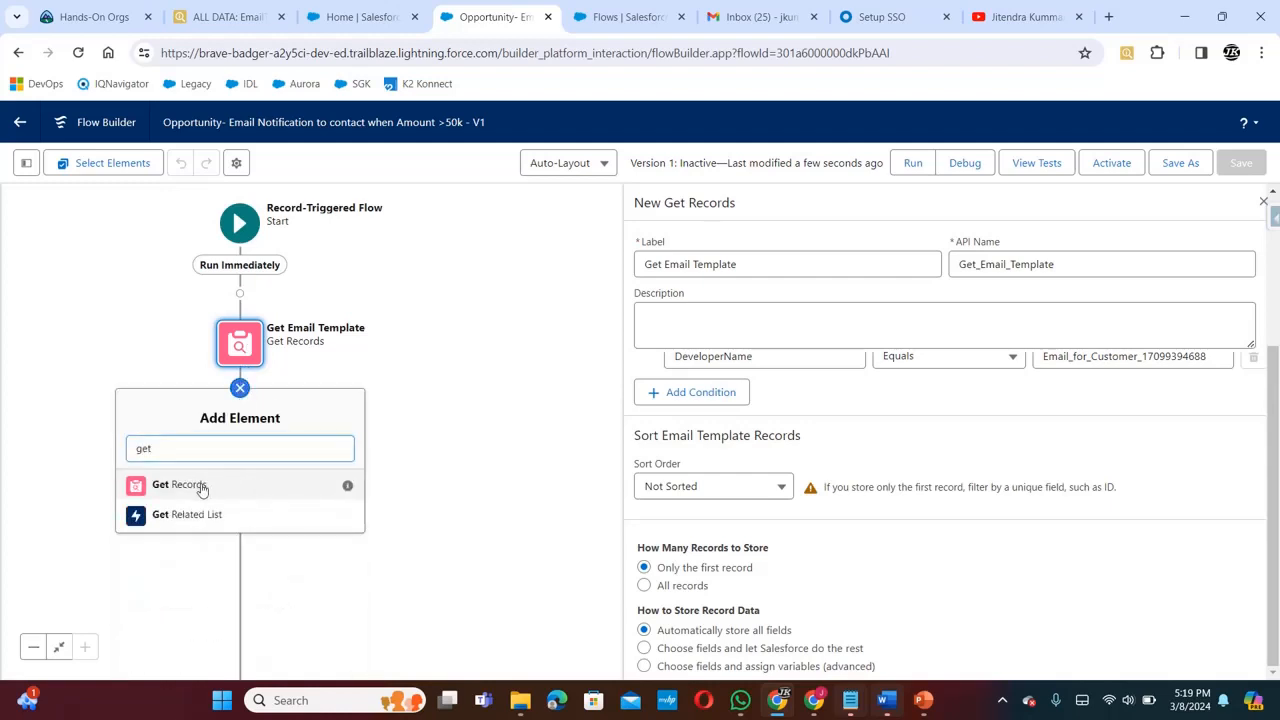
pyautogui.click(201, 486)
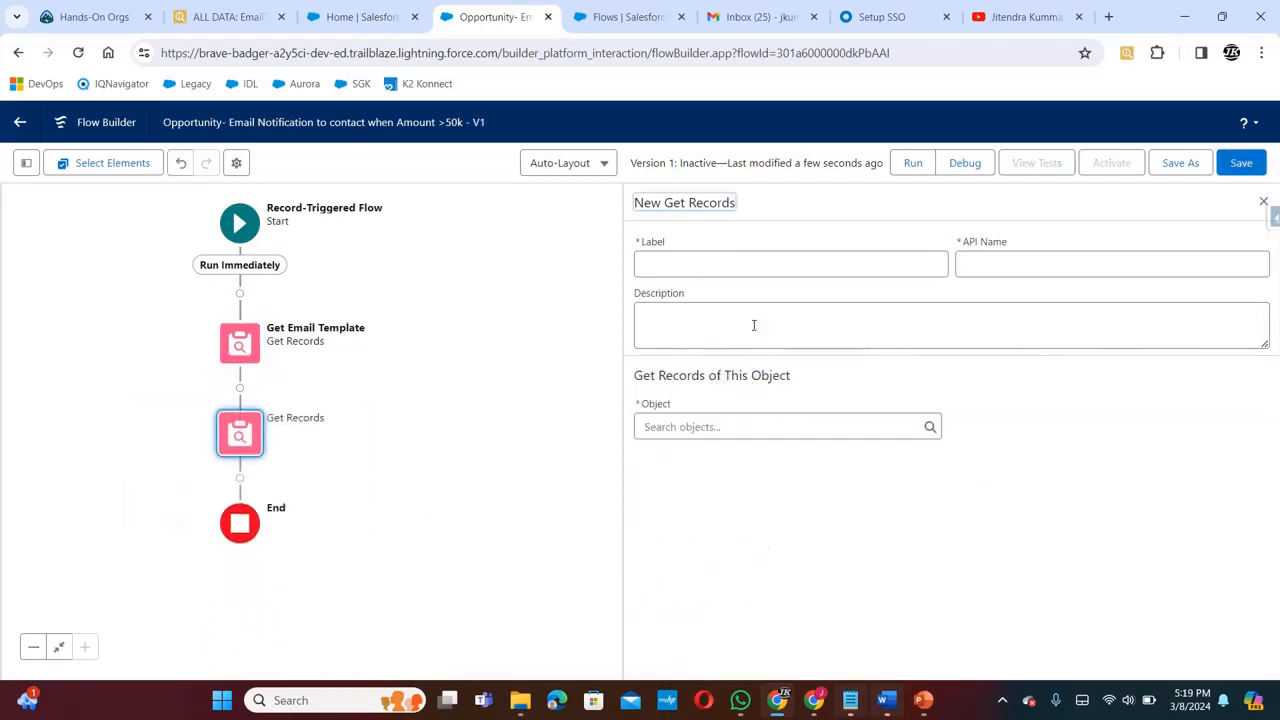
pyautogui.click(724, 264)
pyautogui.write('Get Contact ID')
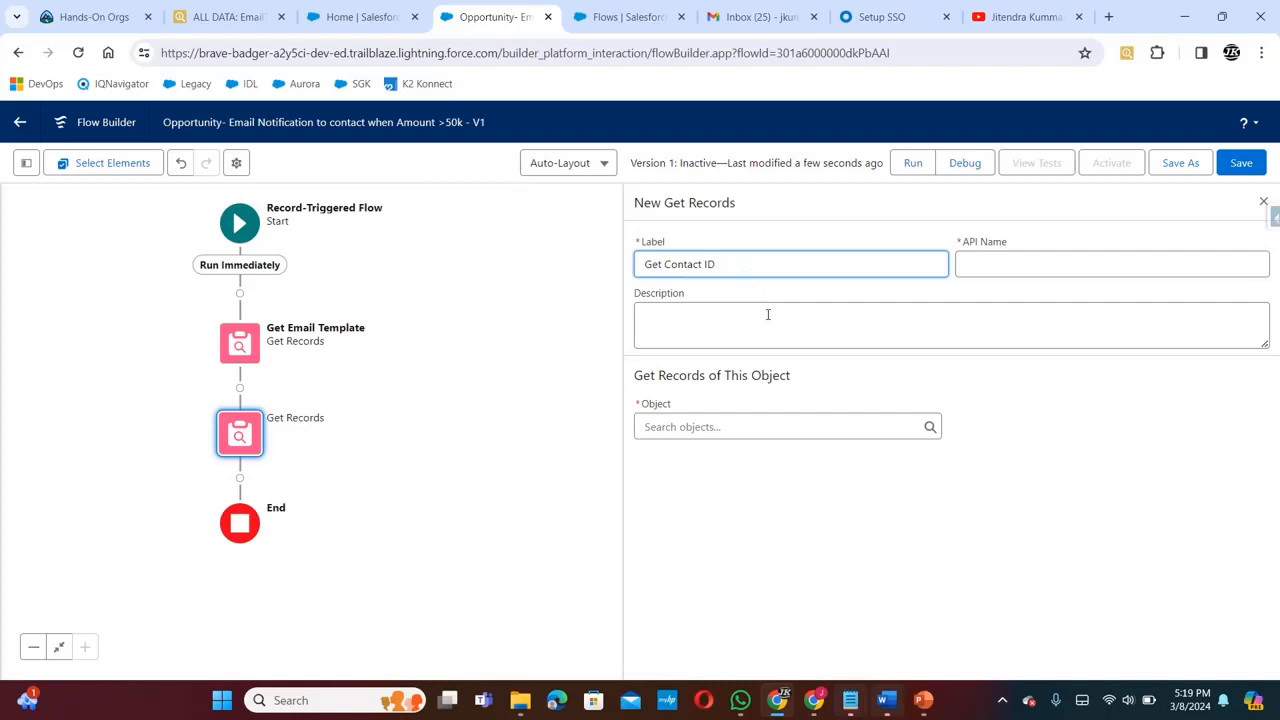
pyautogui.click(768, 314)
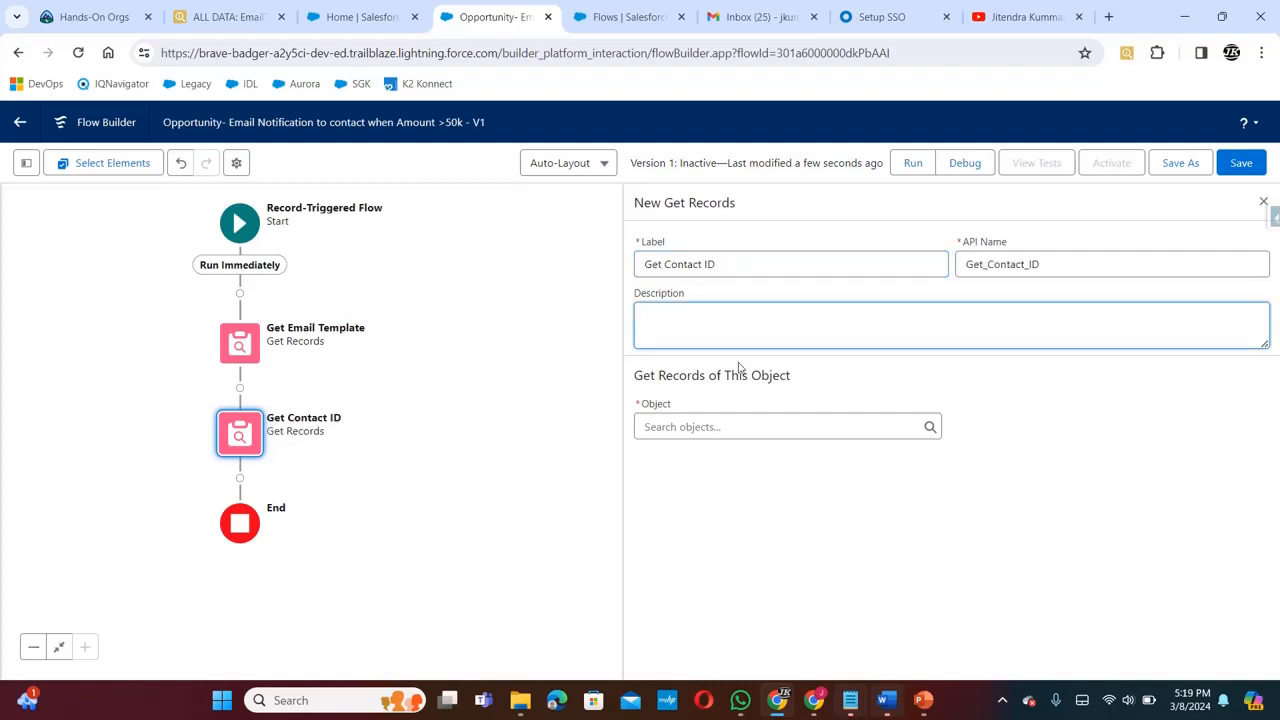
# Set the object of the Get Contact ID element to Contact
pyautogui.click(722, 432)
pyautogui.write('C')
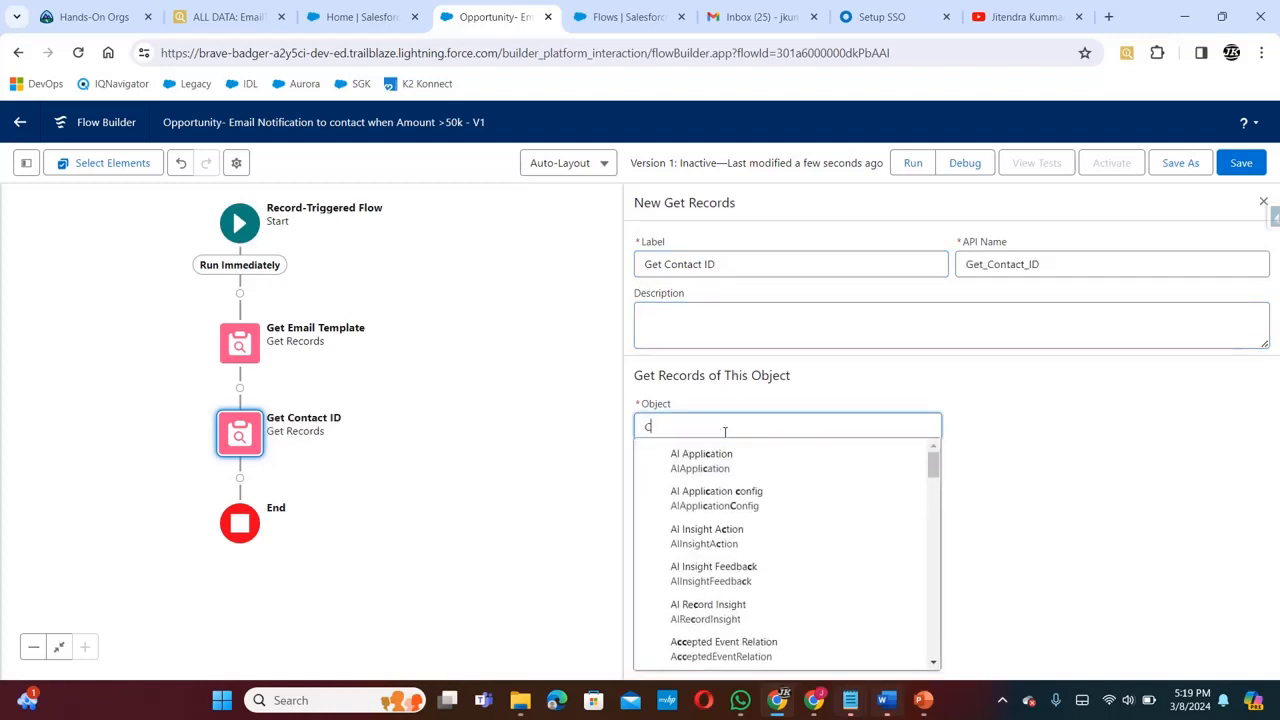
pyautogui.write('ontact')
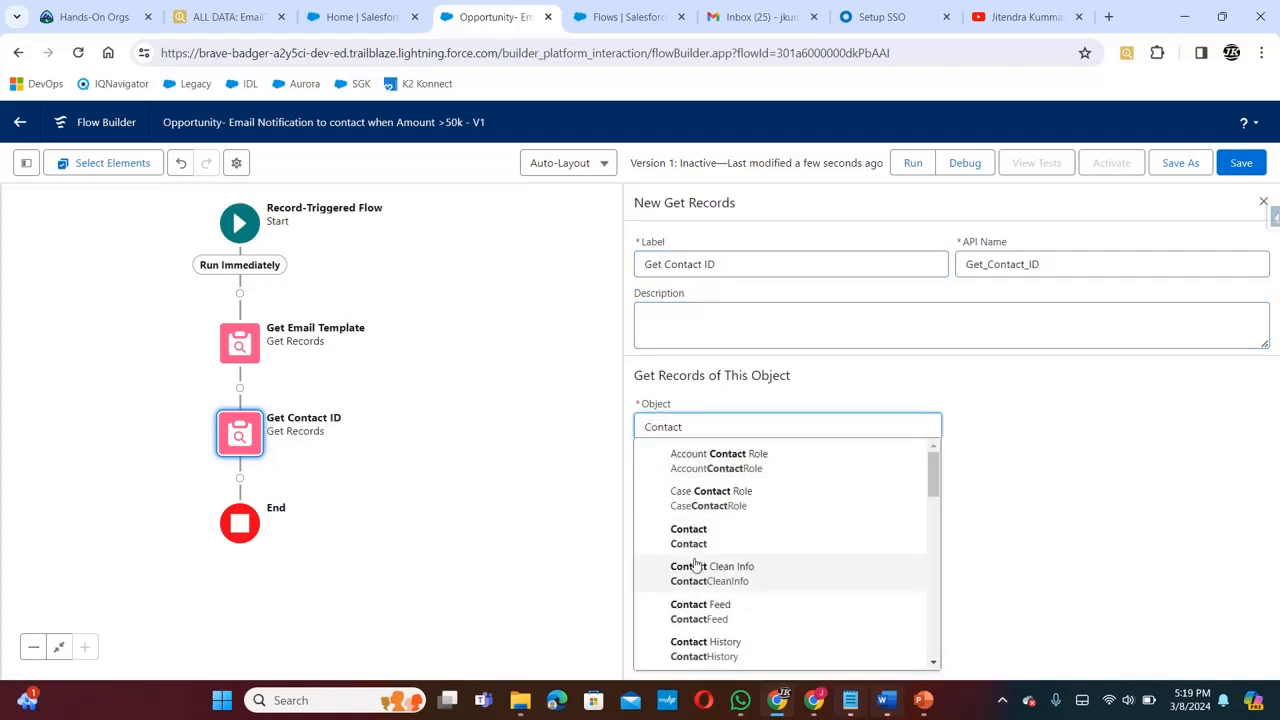
pyautogui.click(700, 540)
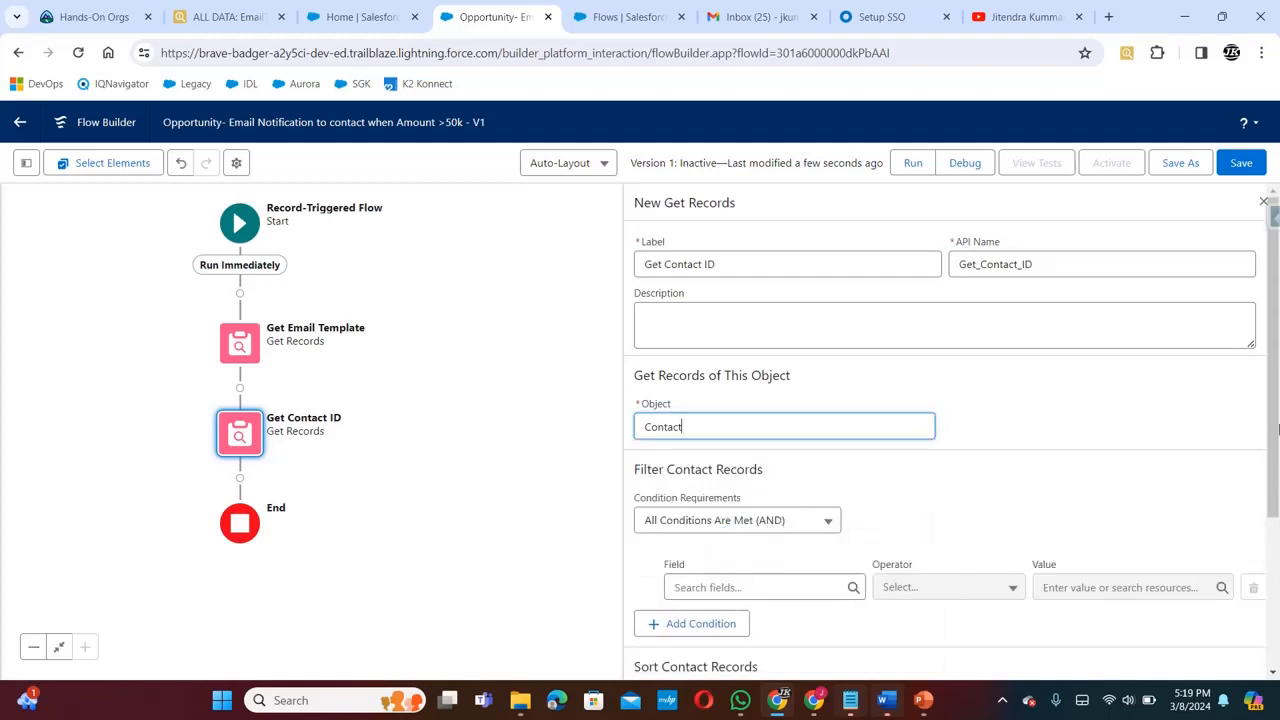
# Filter the Contact records by AccountId Equals the triggering opportunity's account, {!$Record.AccountId}
pyautogui.scroll(-1, 1272, 425)
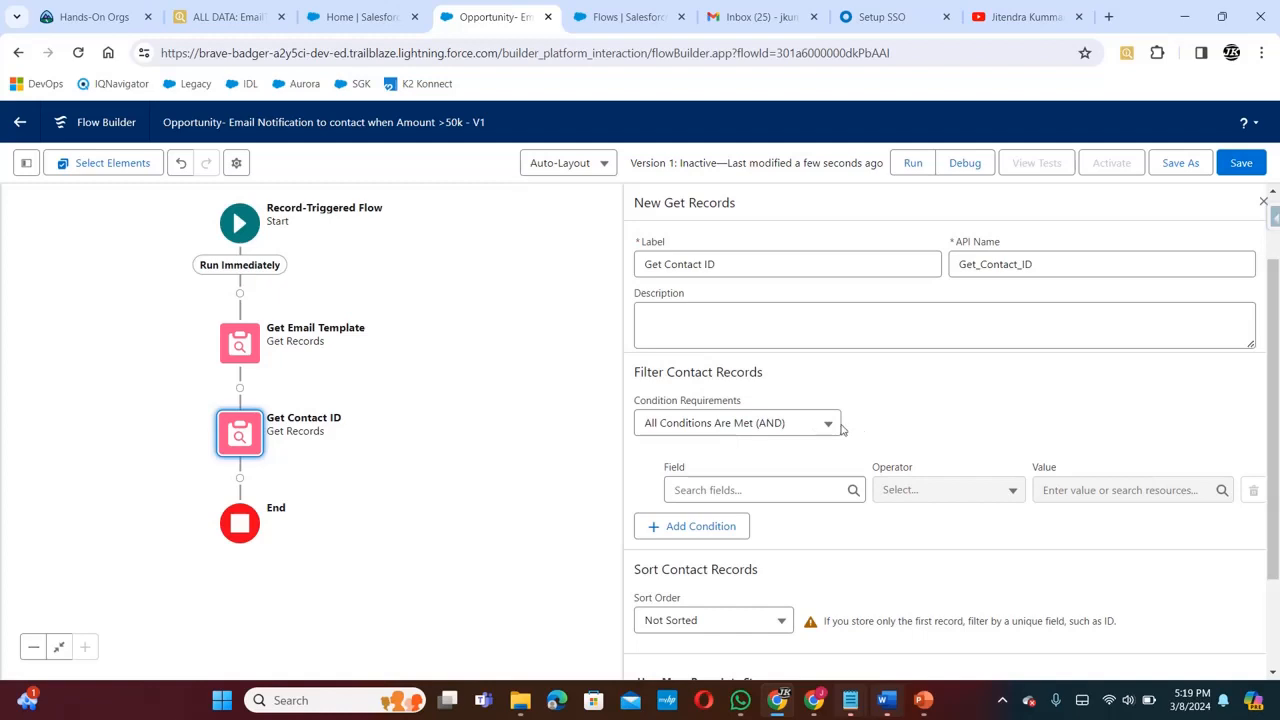
pyautogui.click(776, 489)
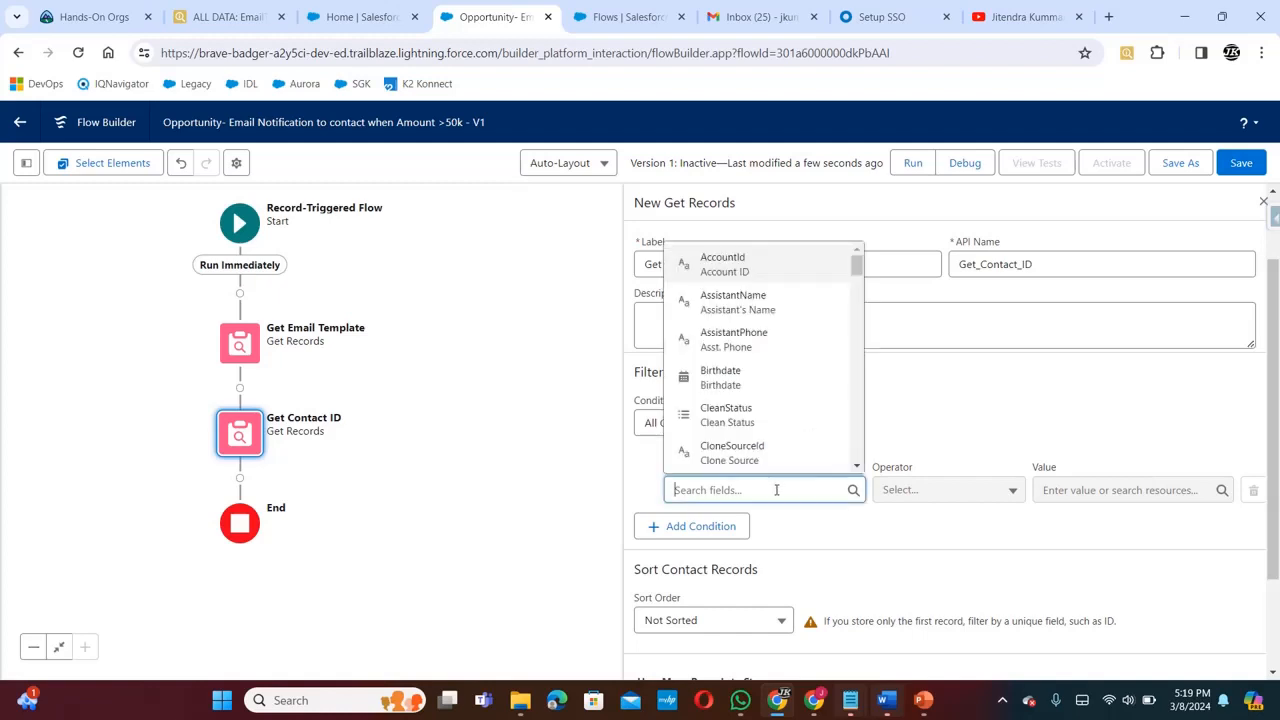
pyautogui.write('acco')
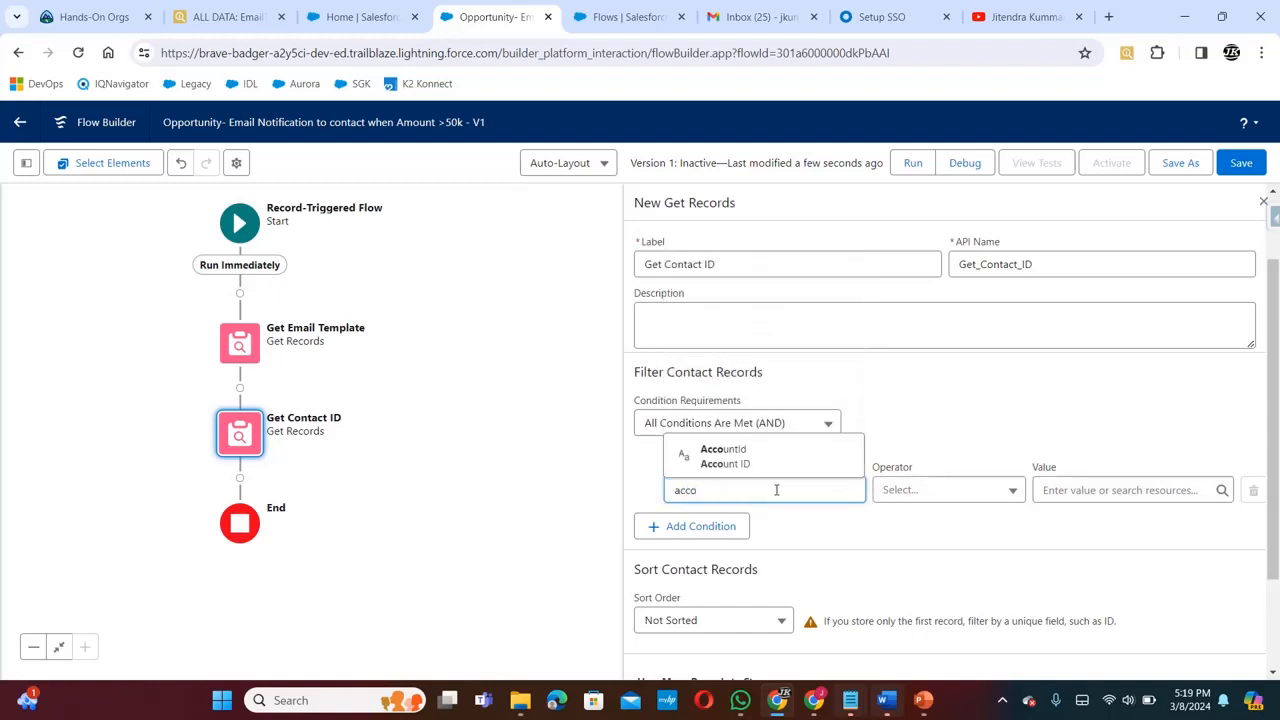
pyautogui.write('unt')
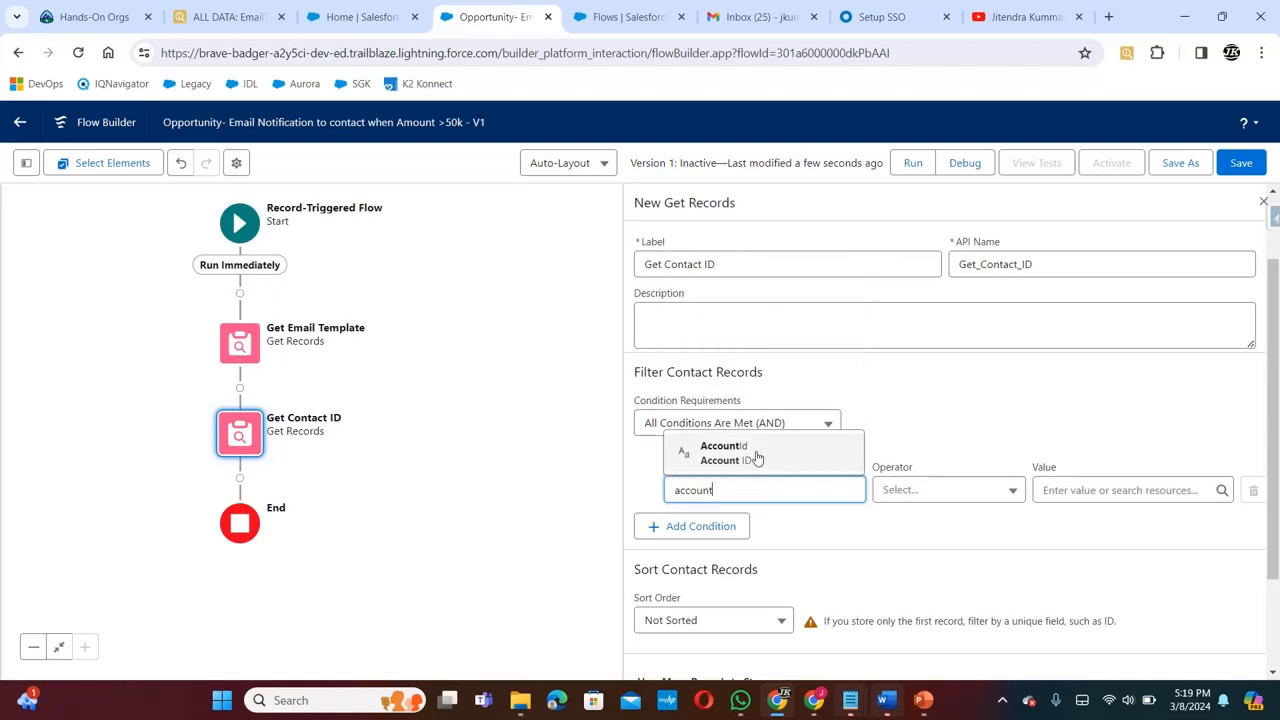
pyautogui.click(756, 455)
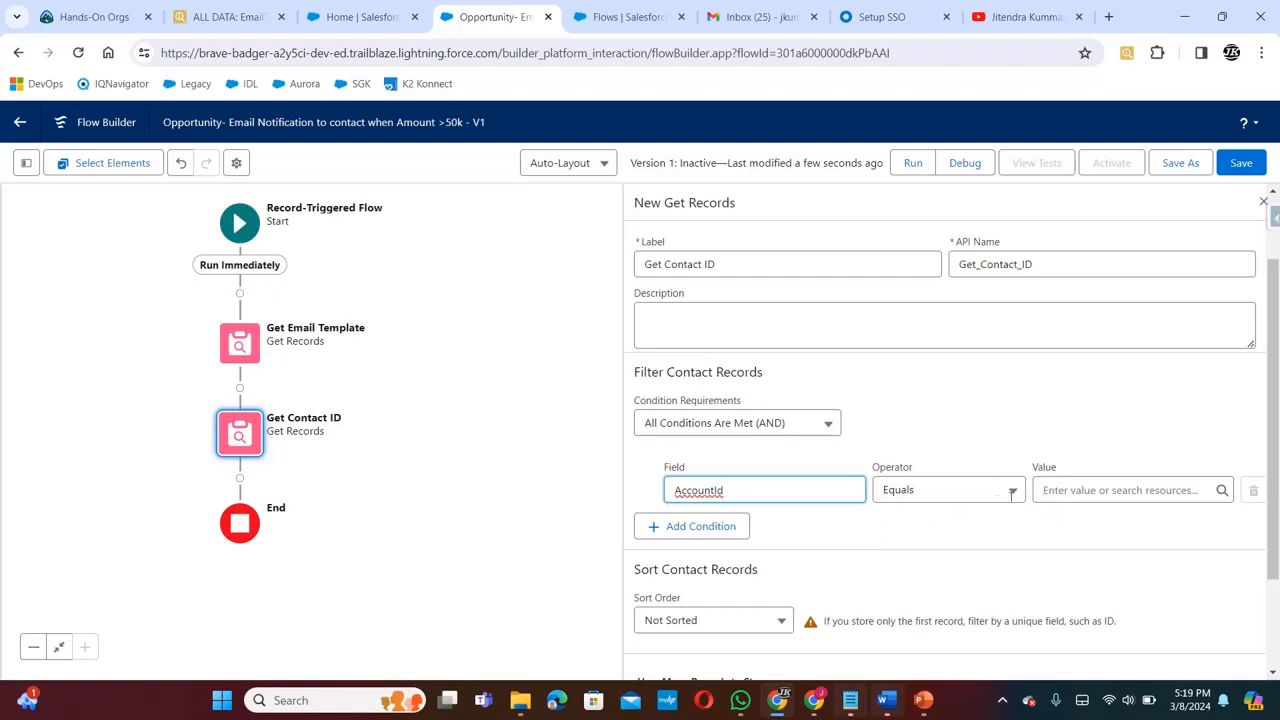
pyautogui.click(1069, 488)
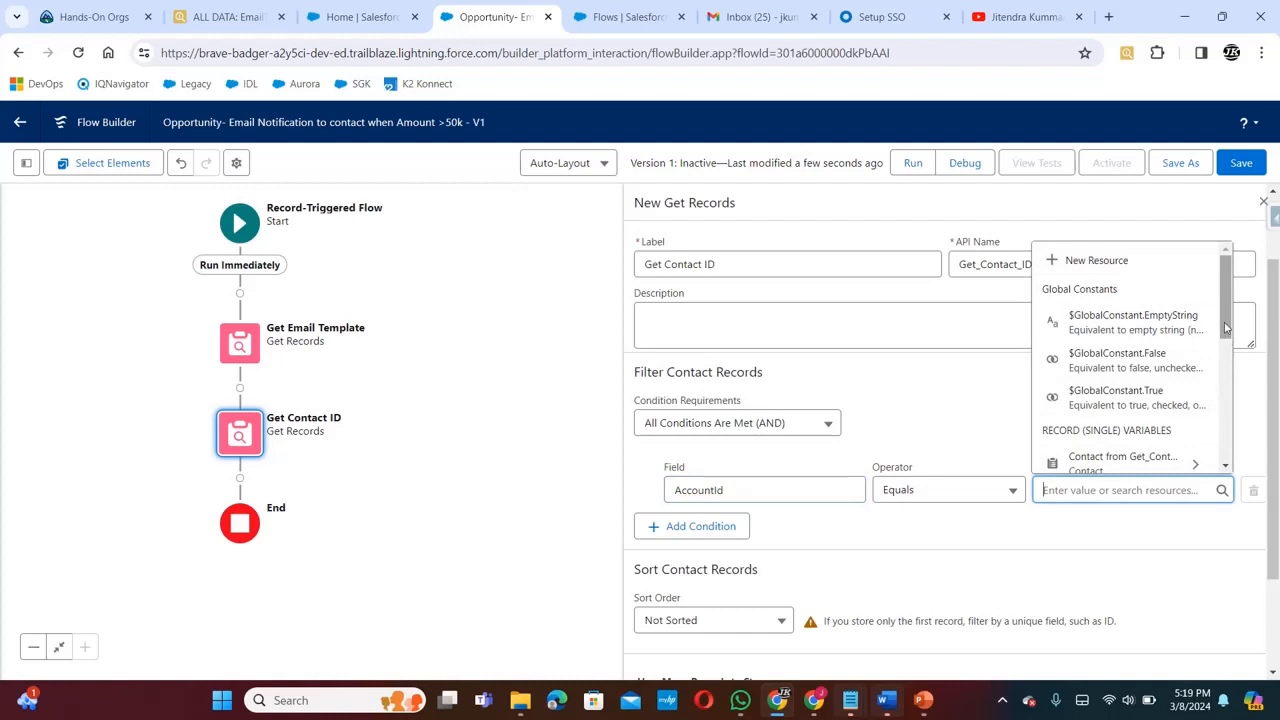
pyautogui.scroll(-3, 1225, 358)
pyautogui.scroll(-3, 1225, 358)
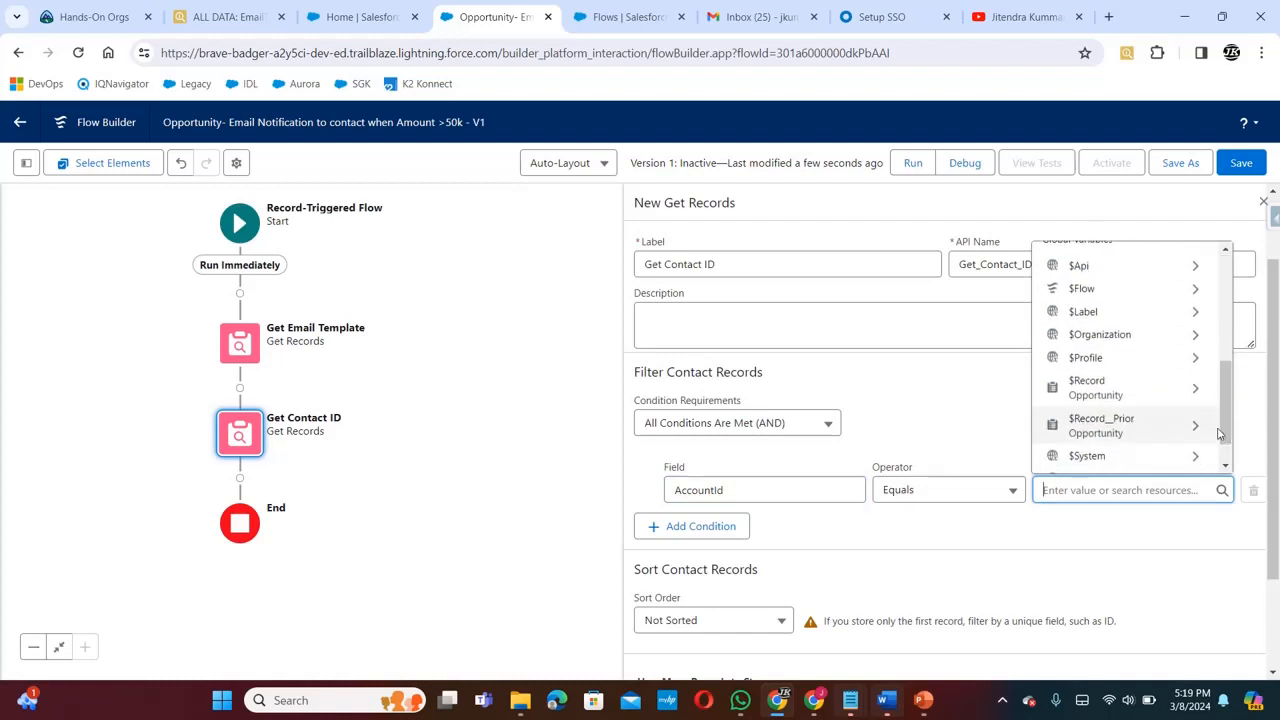
pyautogui.click(1163, 391)
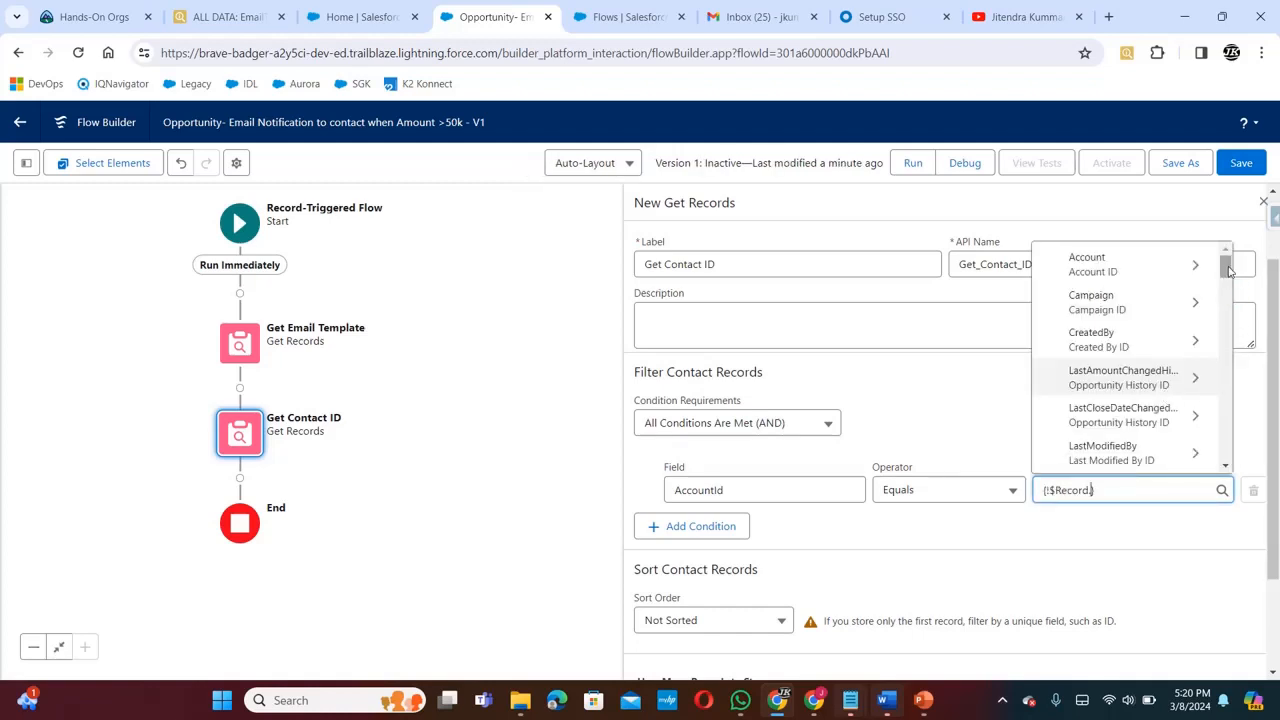
pyautogui.moveTo(1229, 272); pyautogui.dragTo(1207, 295)
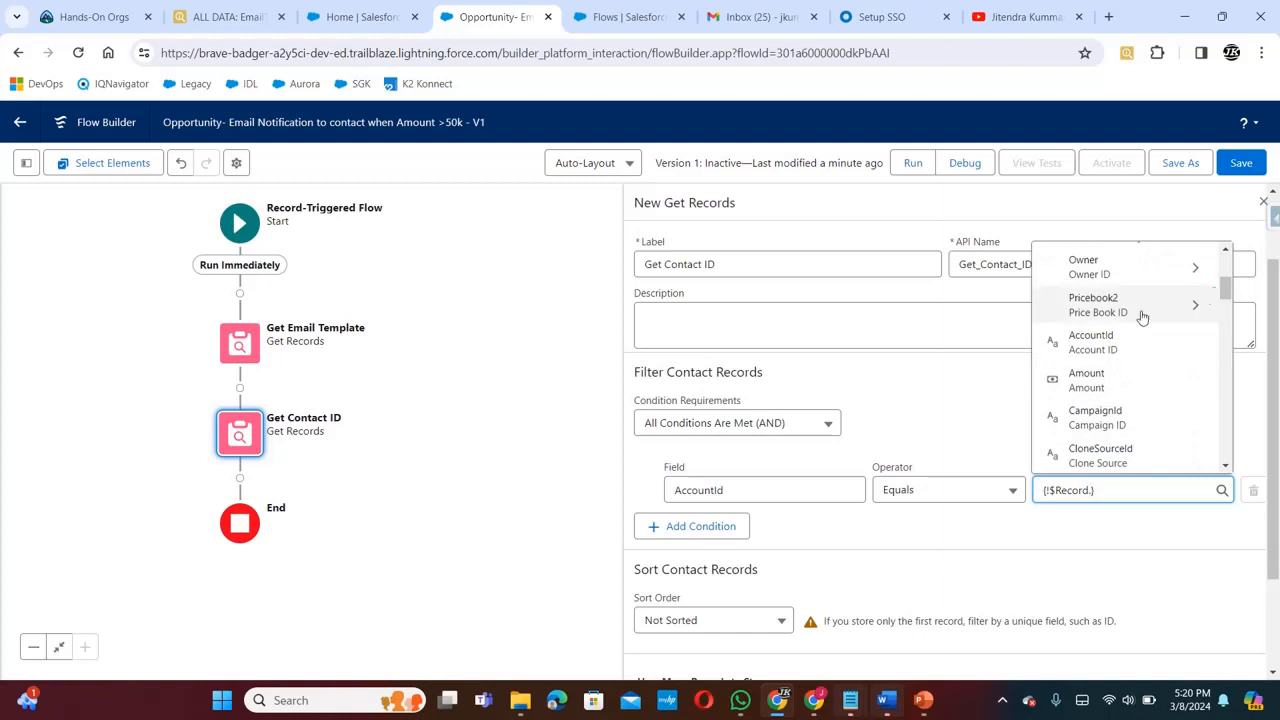
pyautogui.click(1114, 342)
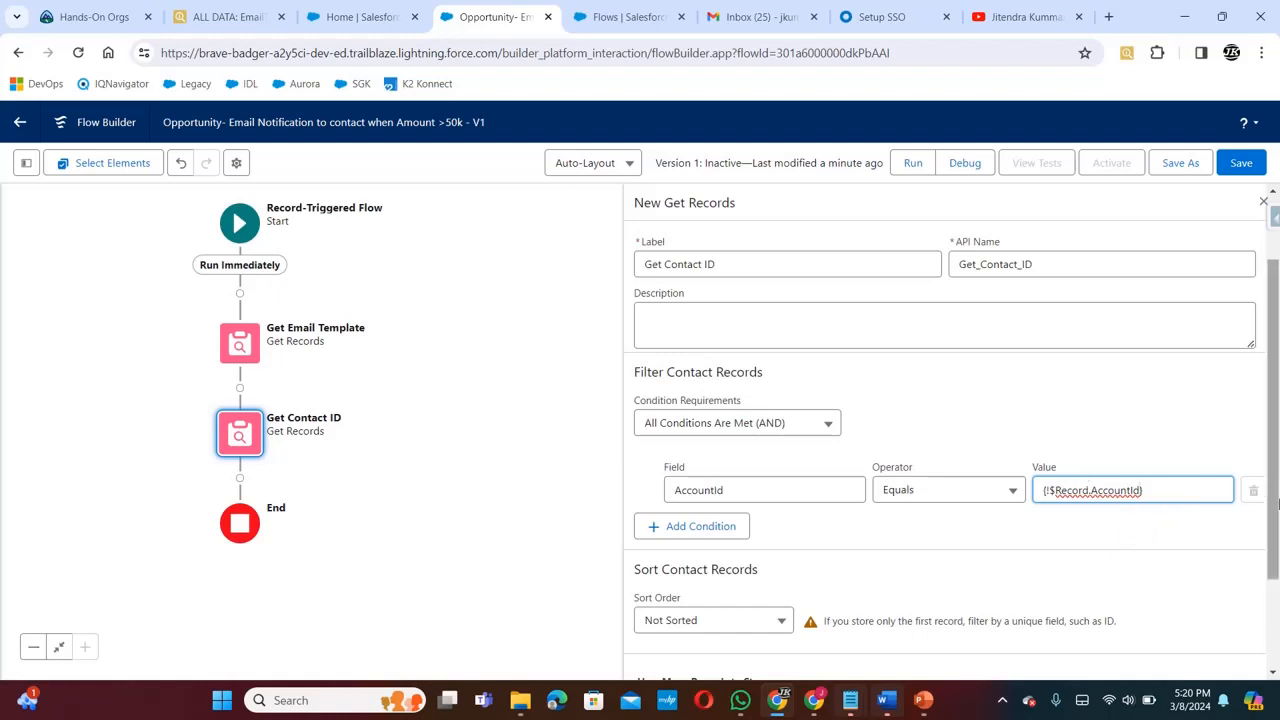
# Add a second filter condition to the Contact records: Level__c Equals Primary
pyautogui.scroll(-1, 1277, 505)
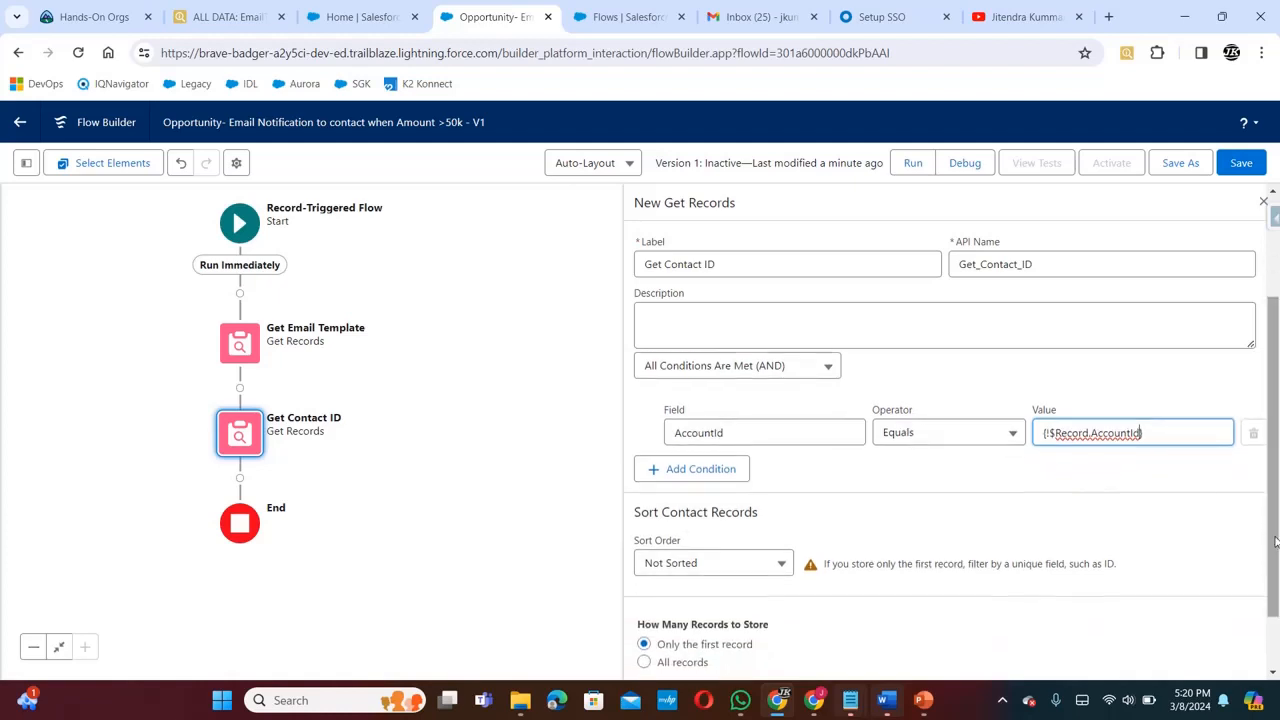
pyautogui.click(707, 470)
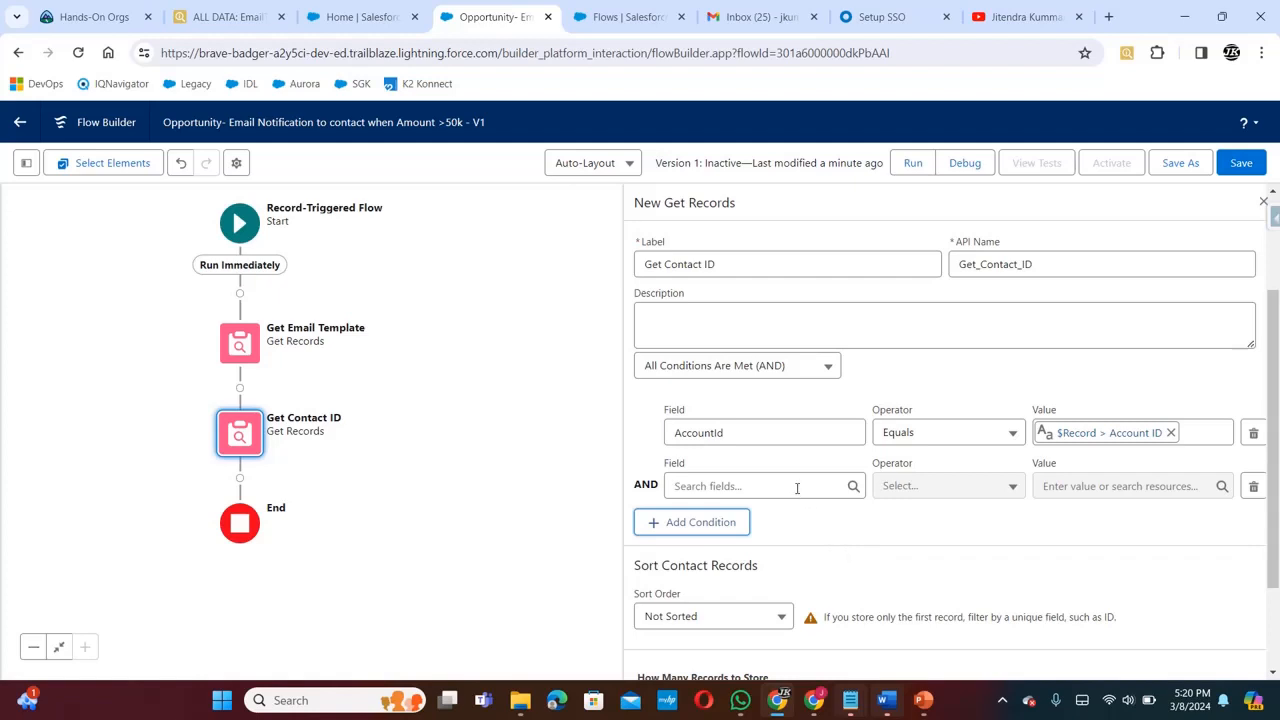
pyautogui.click(797, 488)
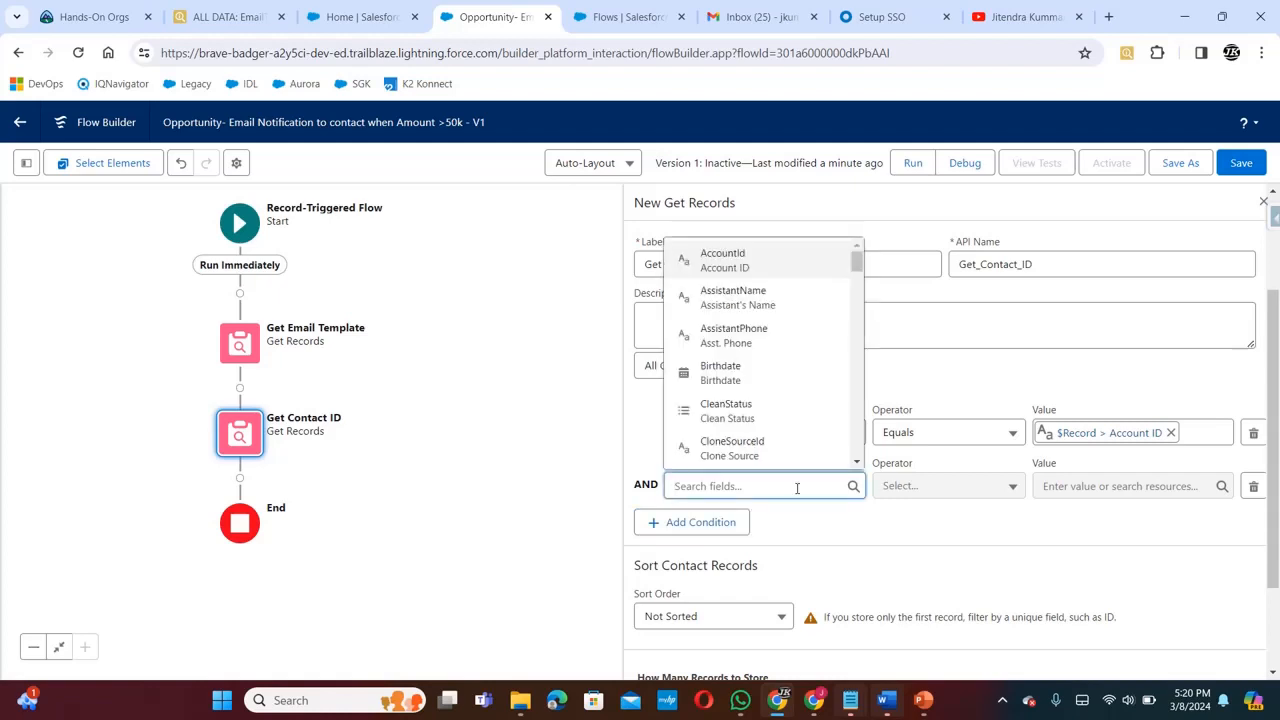
pyautogui.click(848, 530)
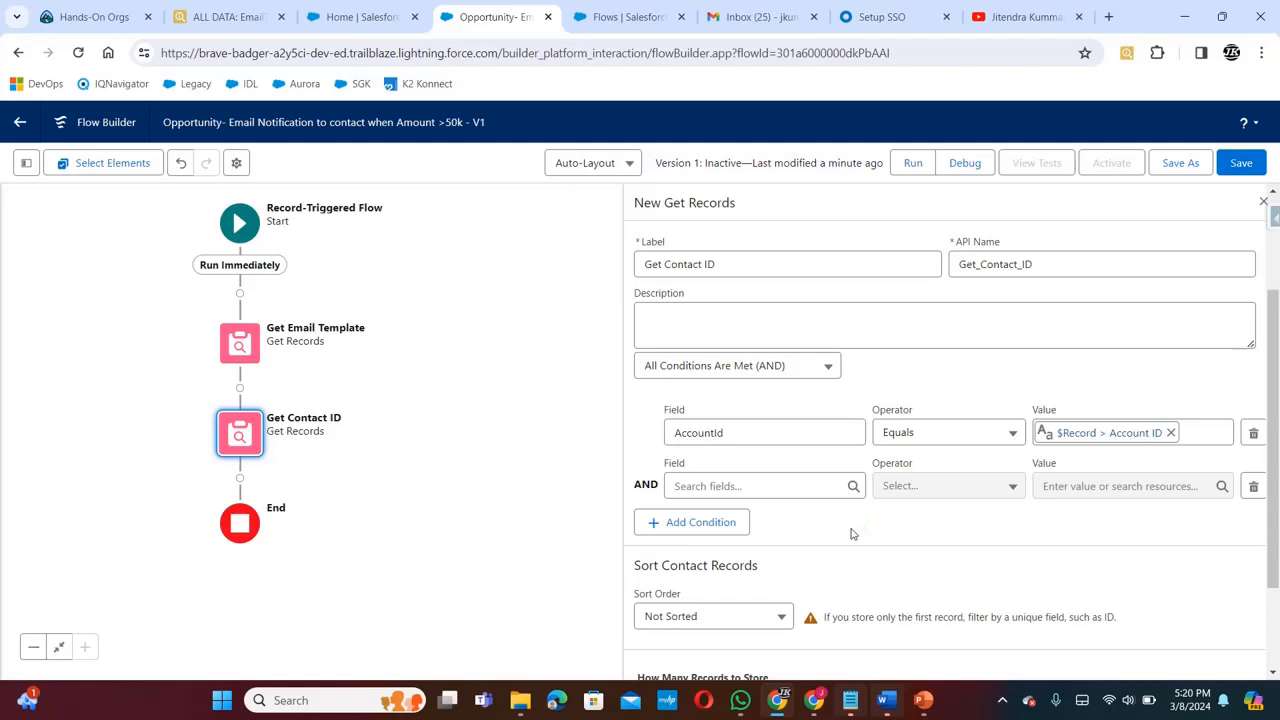
pyautogui.click(794, 486)
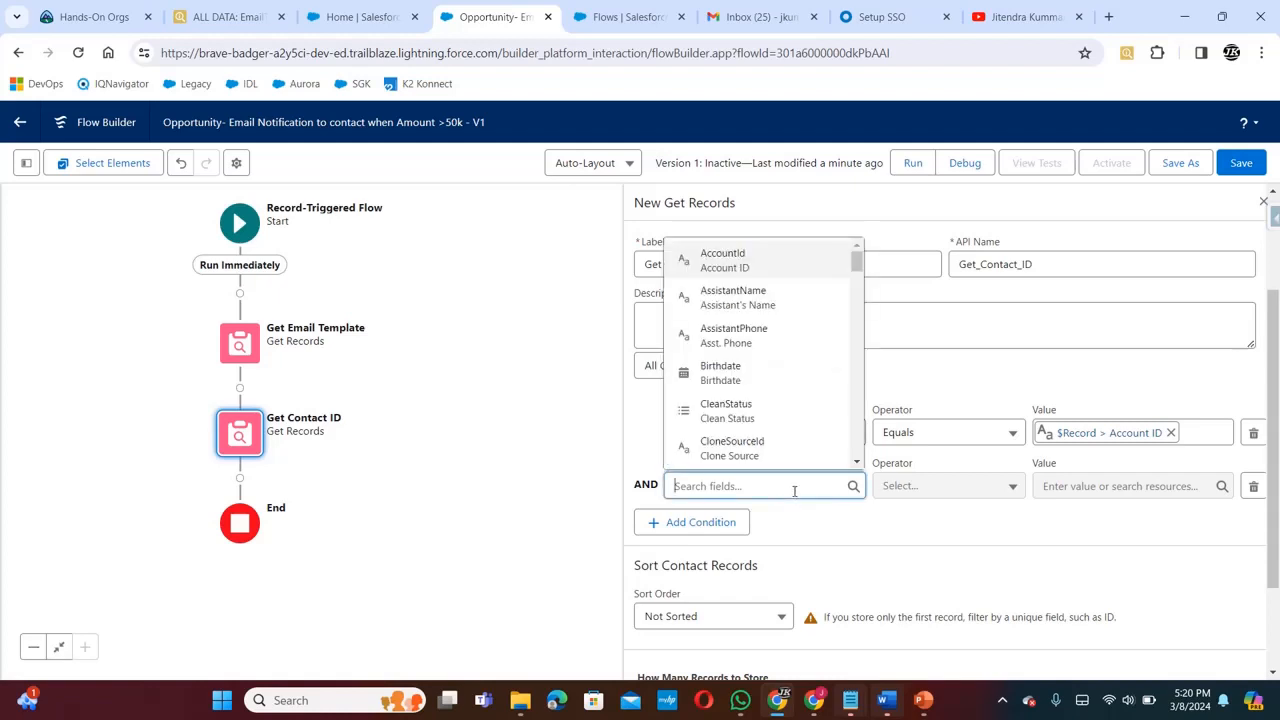
pyautogui.moveTo(857, 463); pyautogui.dragTo(858, 463)
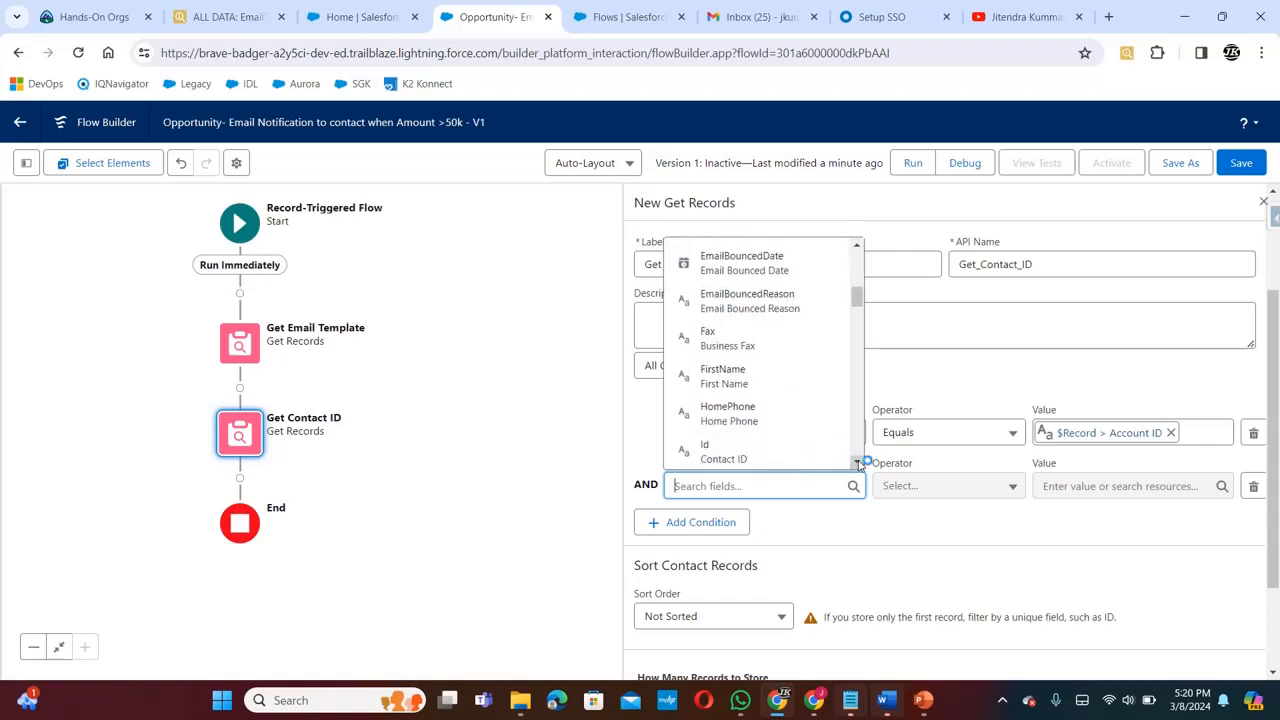
pyautogui.press('Down')
pyautogui.press('Down')
pyautogui.press('Down')
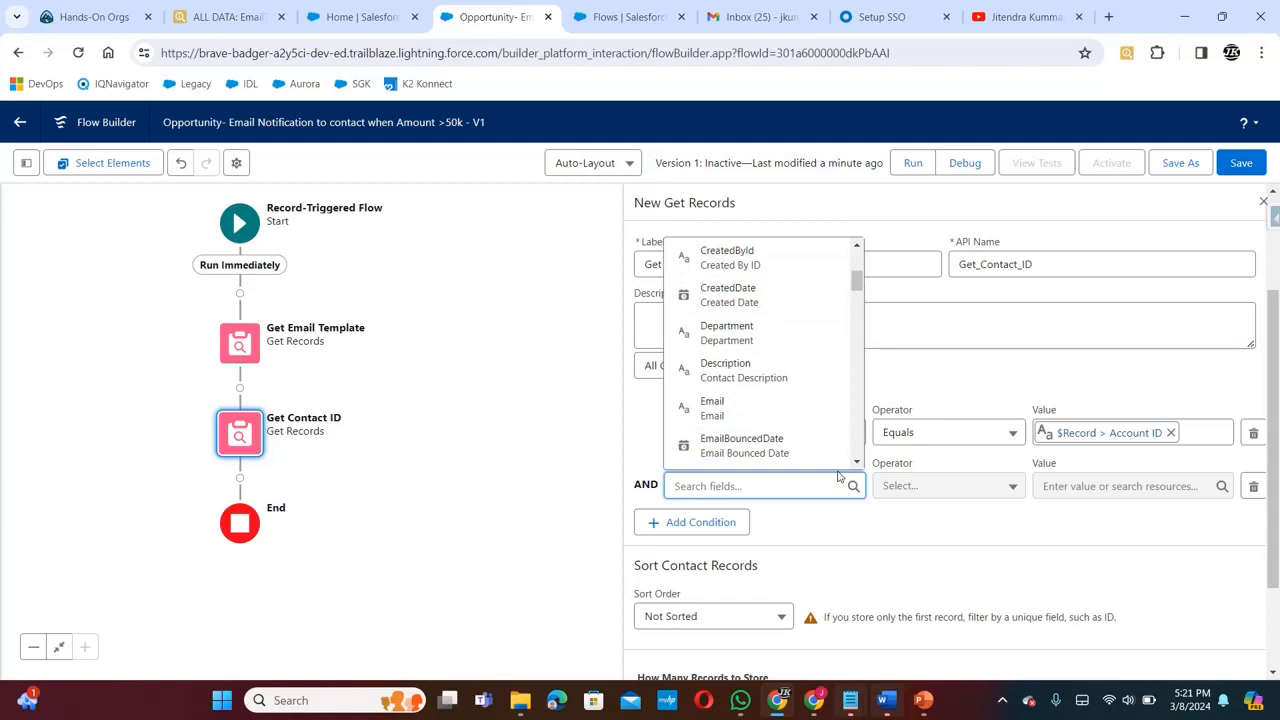
pyautogui.write('lev')
pyautogui.click(791, 459)
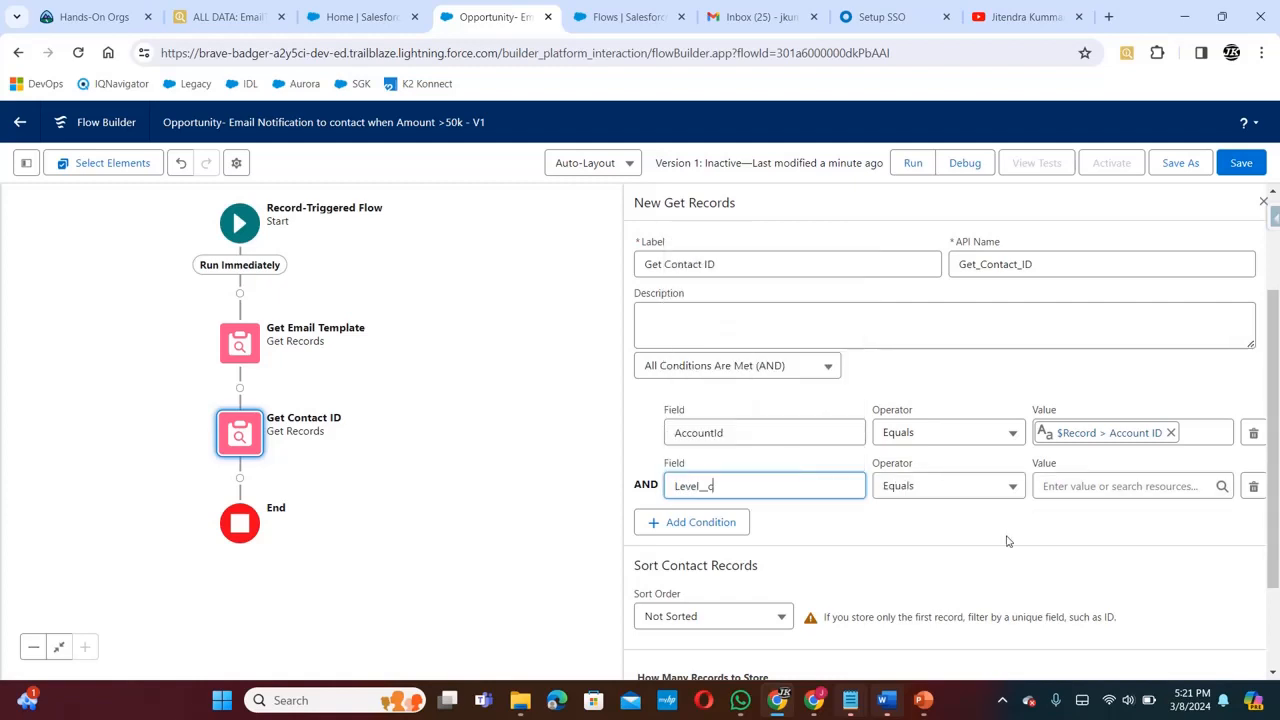
pyautogui.click(1066, 488)
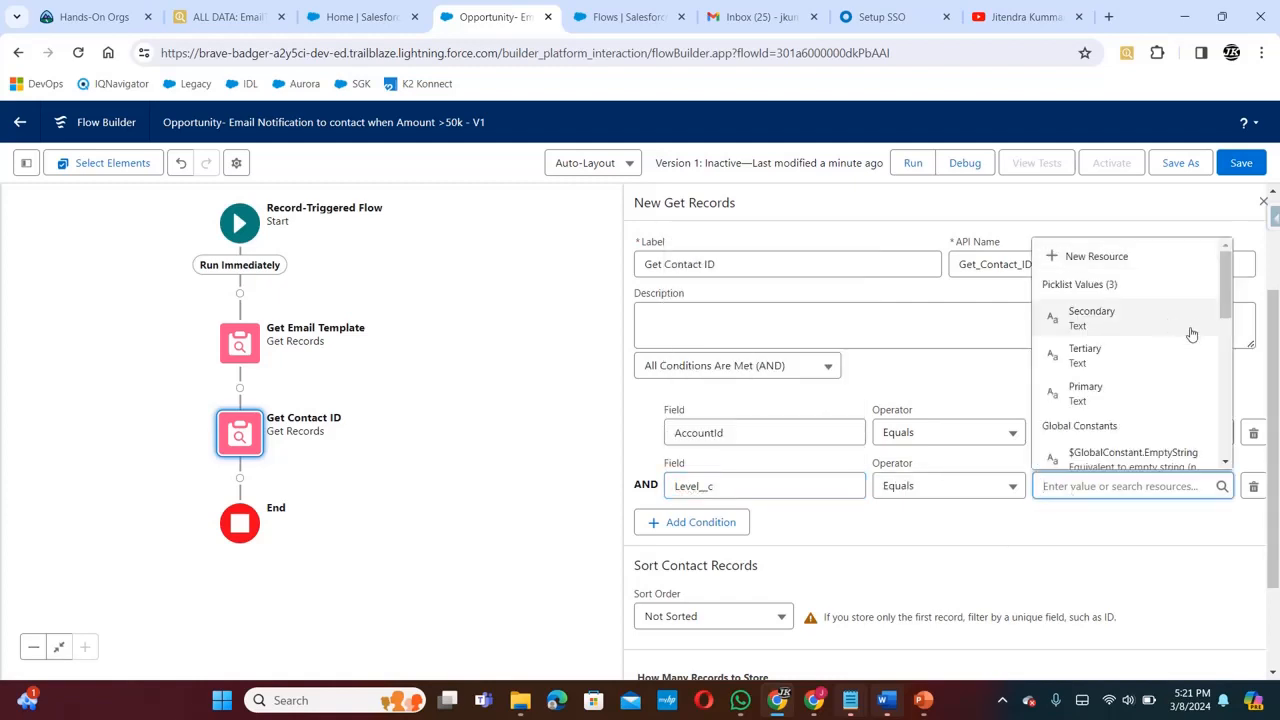
pyautogui.click(1122, 395)
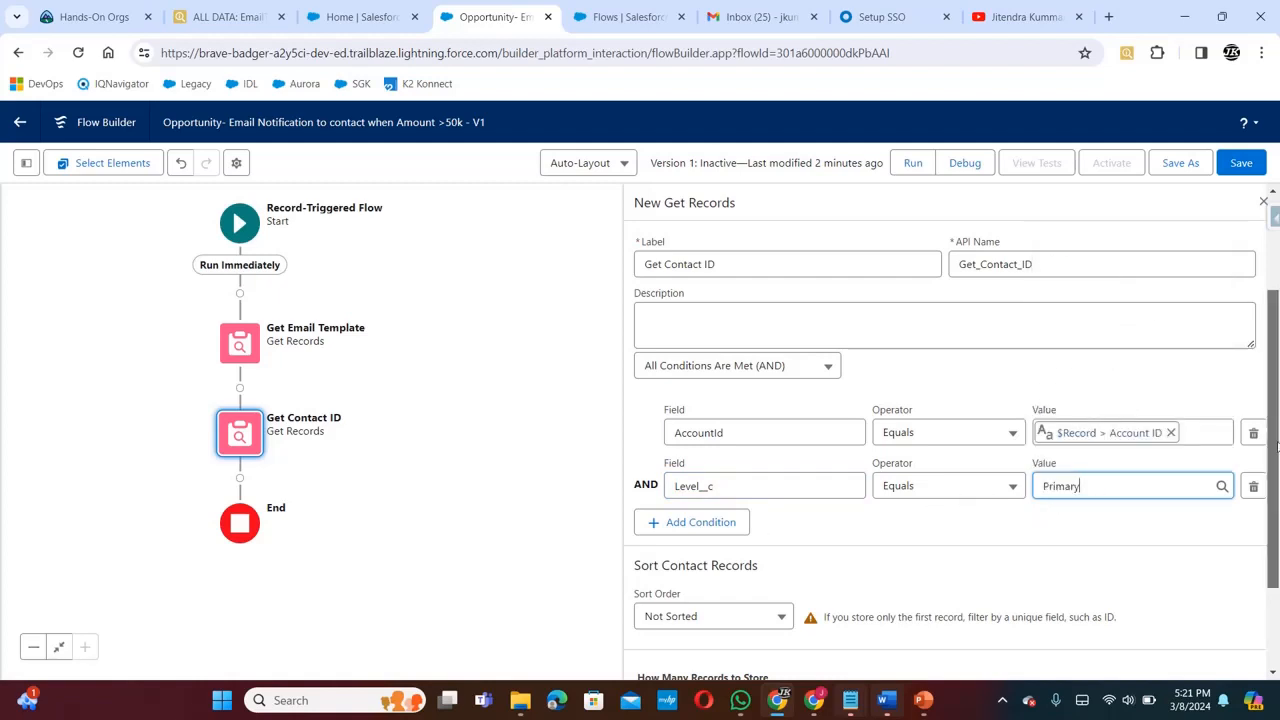
# Review the Get Contact ID conditions and storage options, and save the flow
pyautogui.moveTo(1277, 446); pyautogui.dragTo(1274, 420)
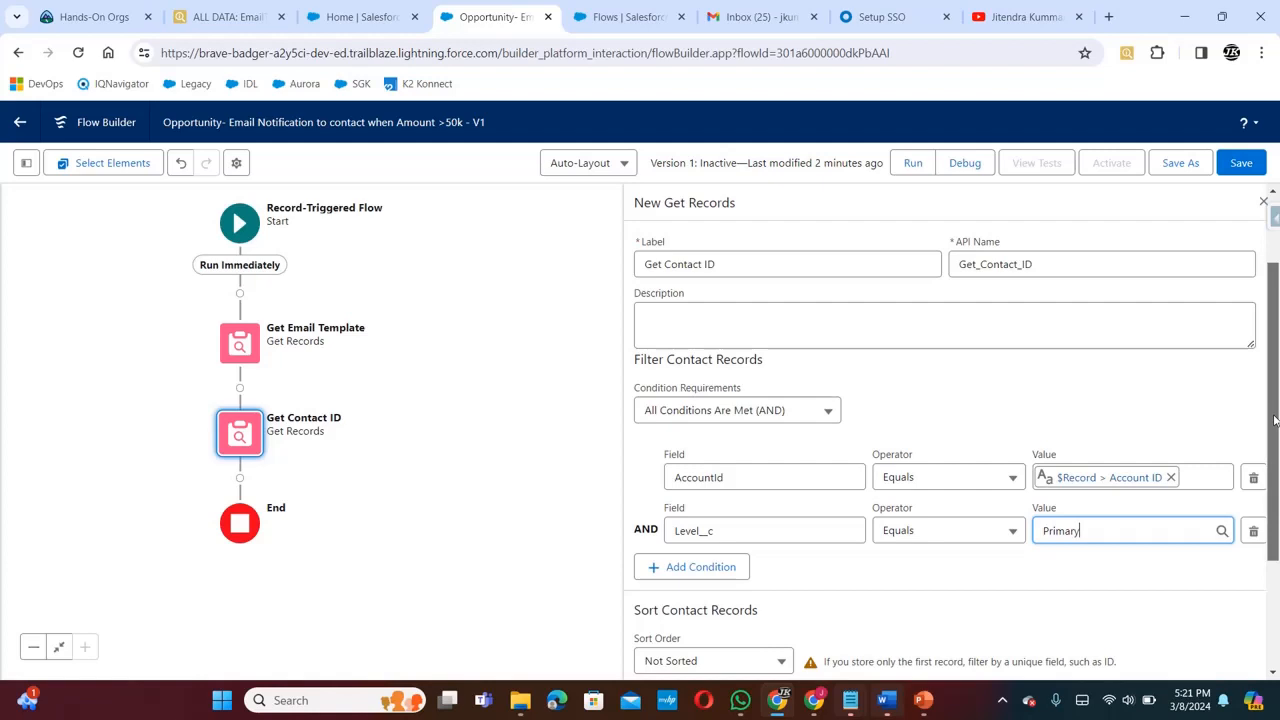
pyautogui.moveTo(1274, 420); pyautogui.dragTo(1274, 522)
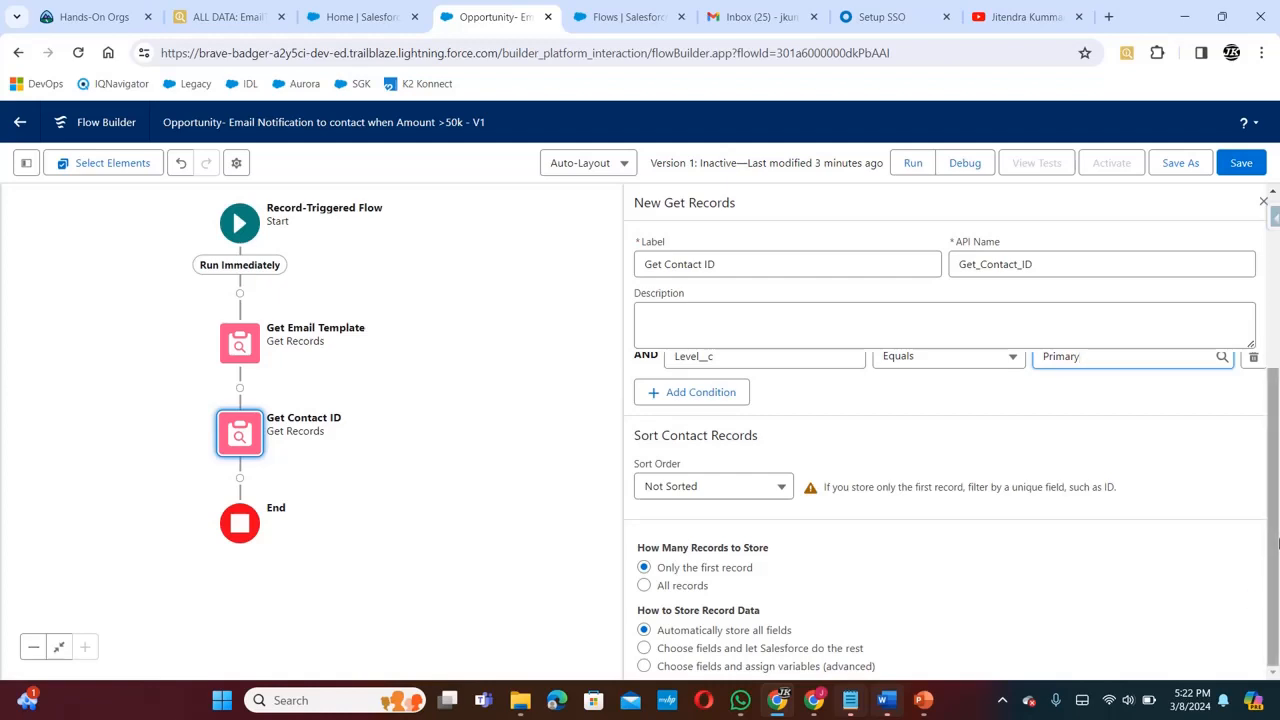
pyautogui.click(1240, 162)
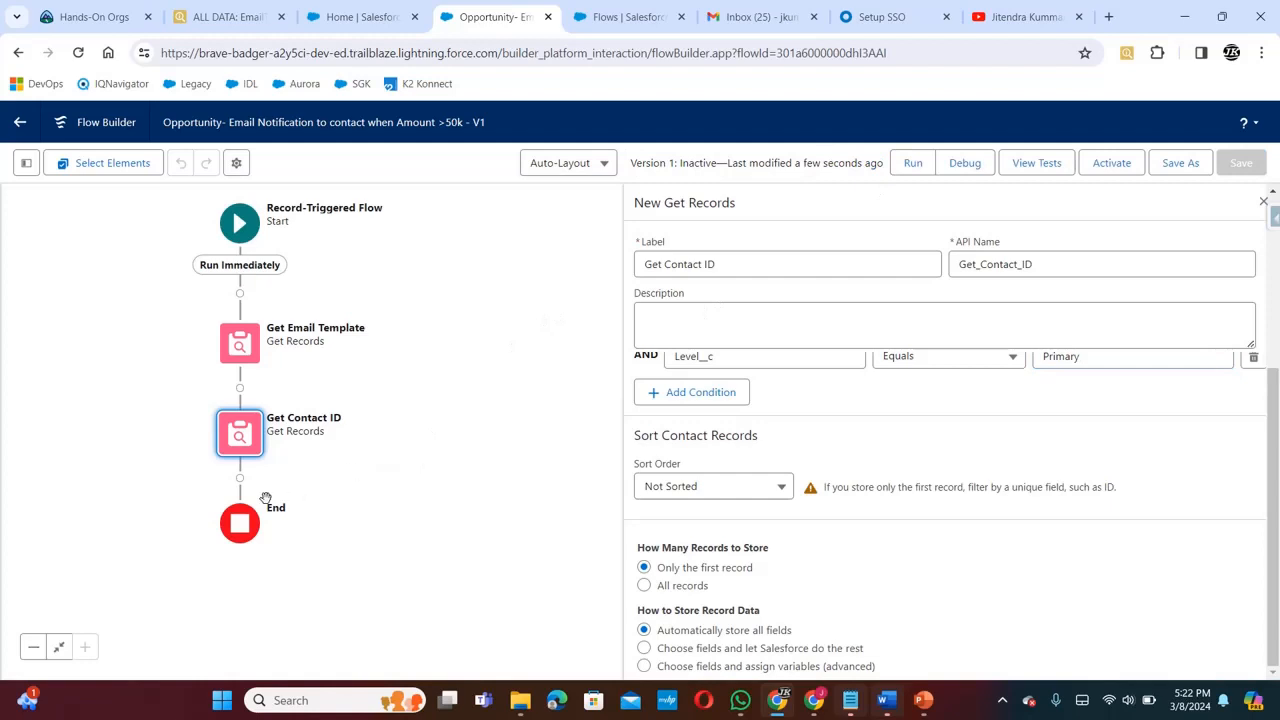
# Add an action element after Get Contact ID, using the Send Email action from the Email category
pyautogui.click(240, 480)
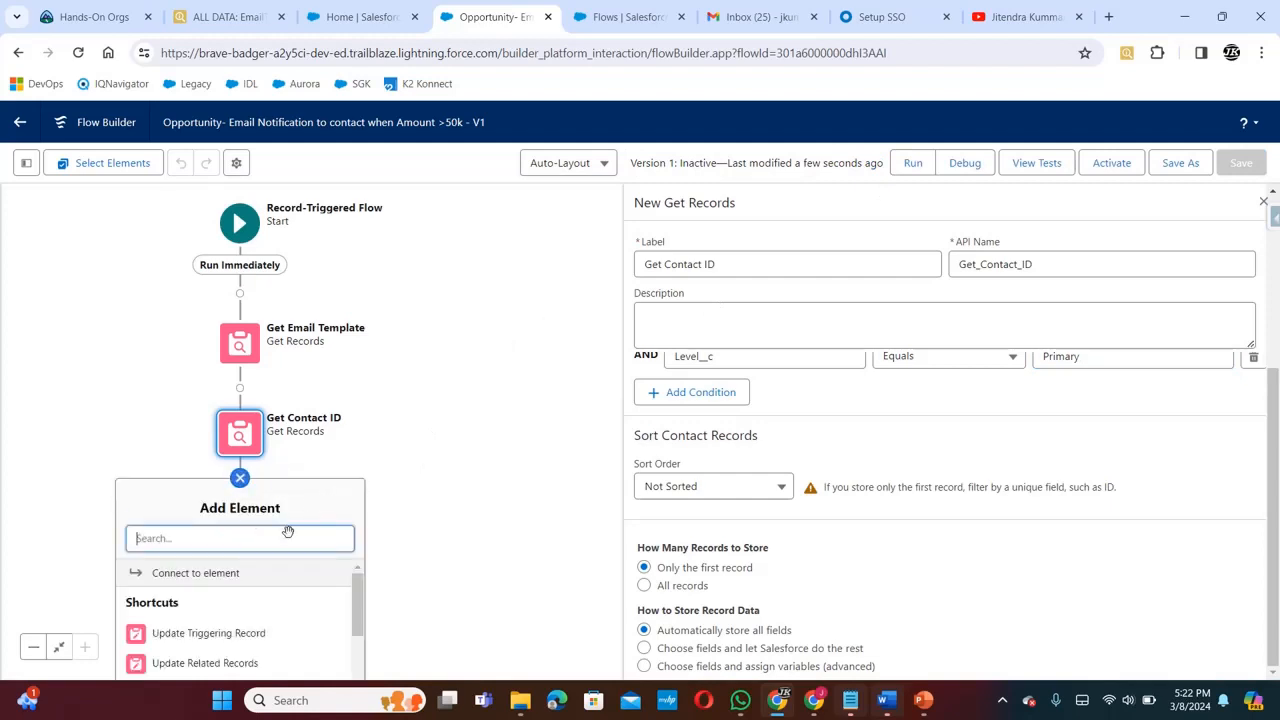
pyautogui.scroll(-3, 362, 603)
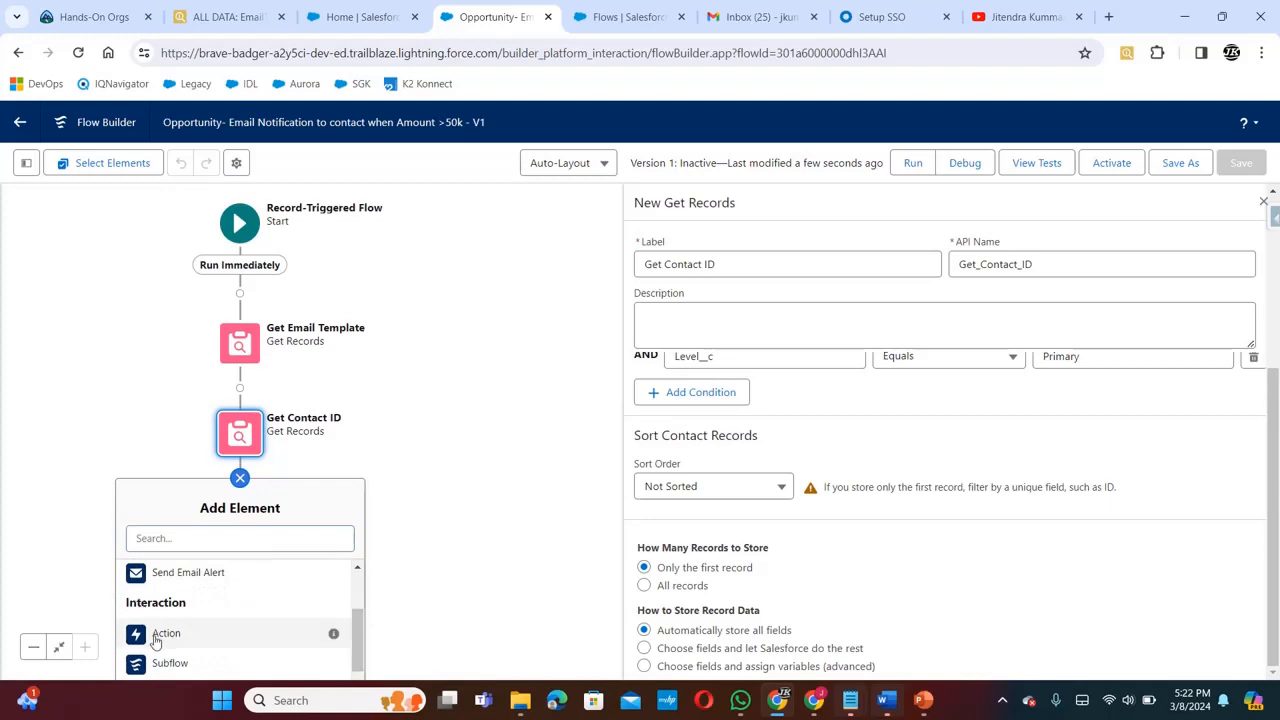
pyautogui.click(156, 636)
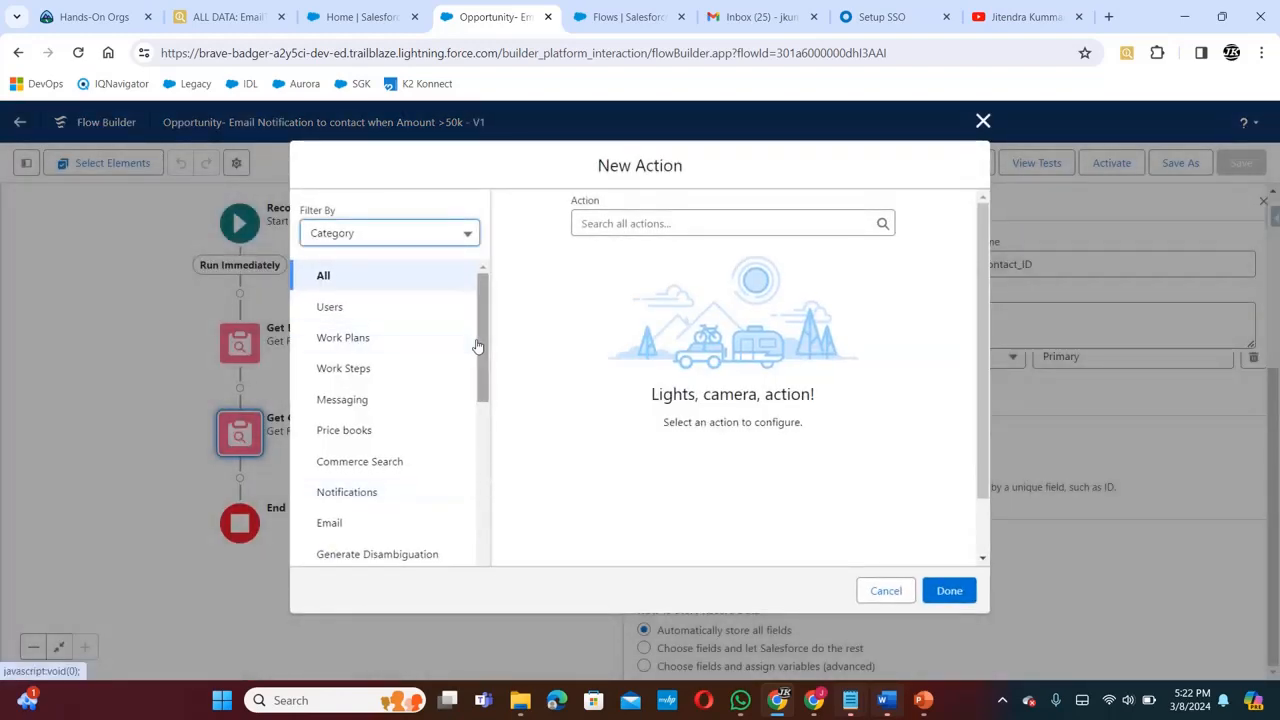
pyautogui.click(332, 523)
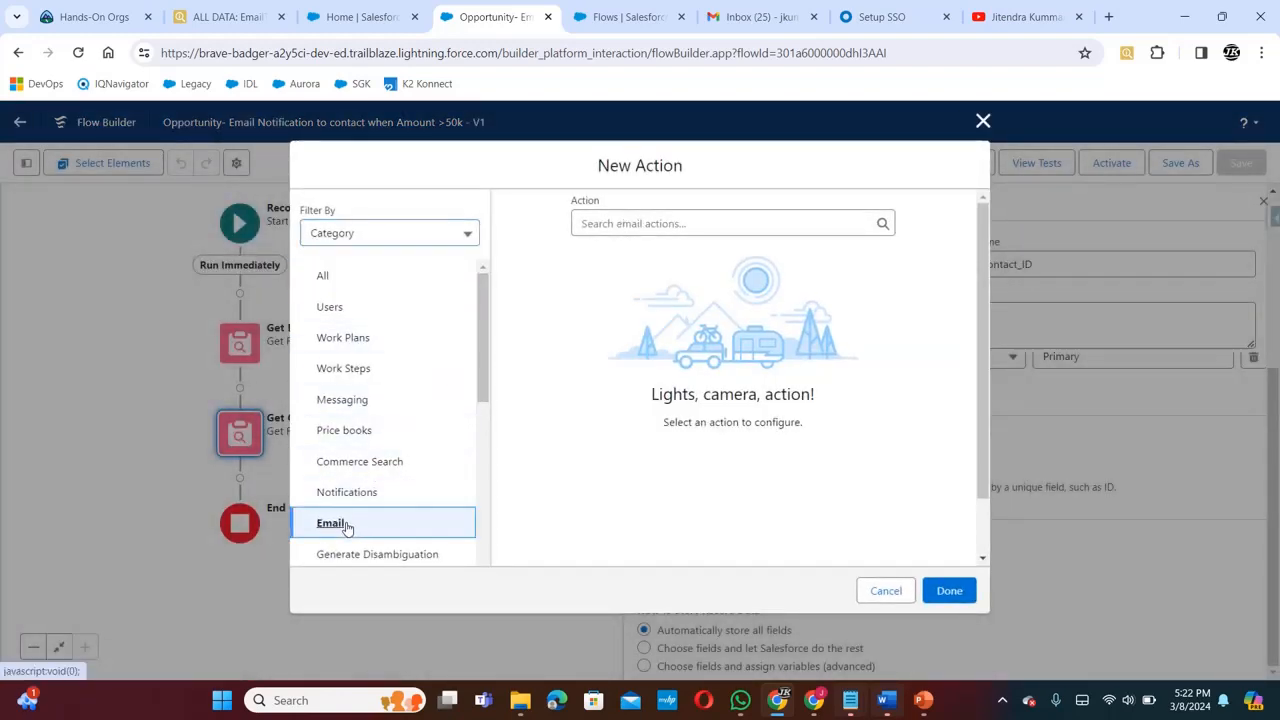
pyautogui.click(675, 224)
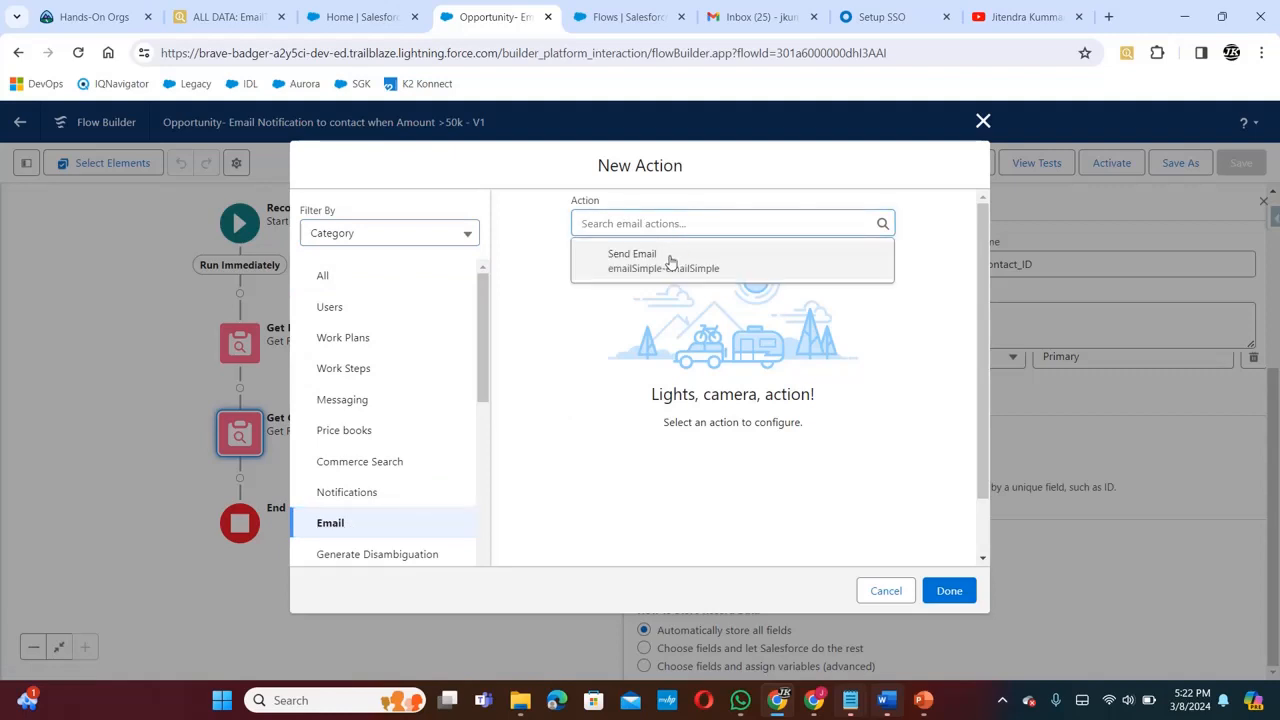
pyautogui.click(670, 260)
# Label the Send Email action Email Notification to Contact, with the API name Email_Notification_to_Contact
pyautogui.click(682, 320)
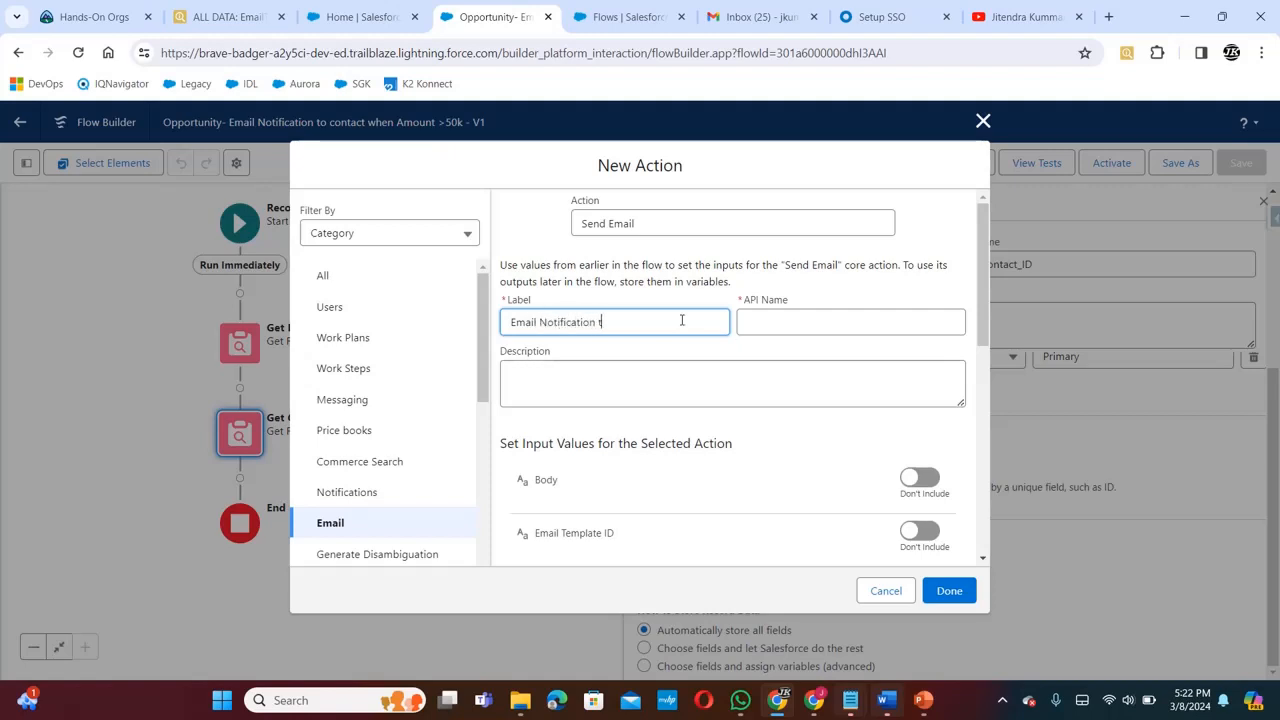
pyautogui.write('Contact')
pyautogui.click(860, 315)
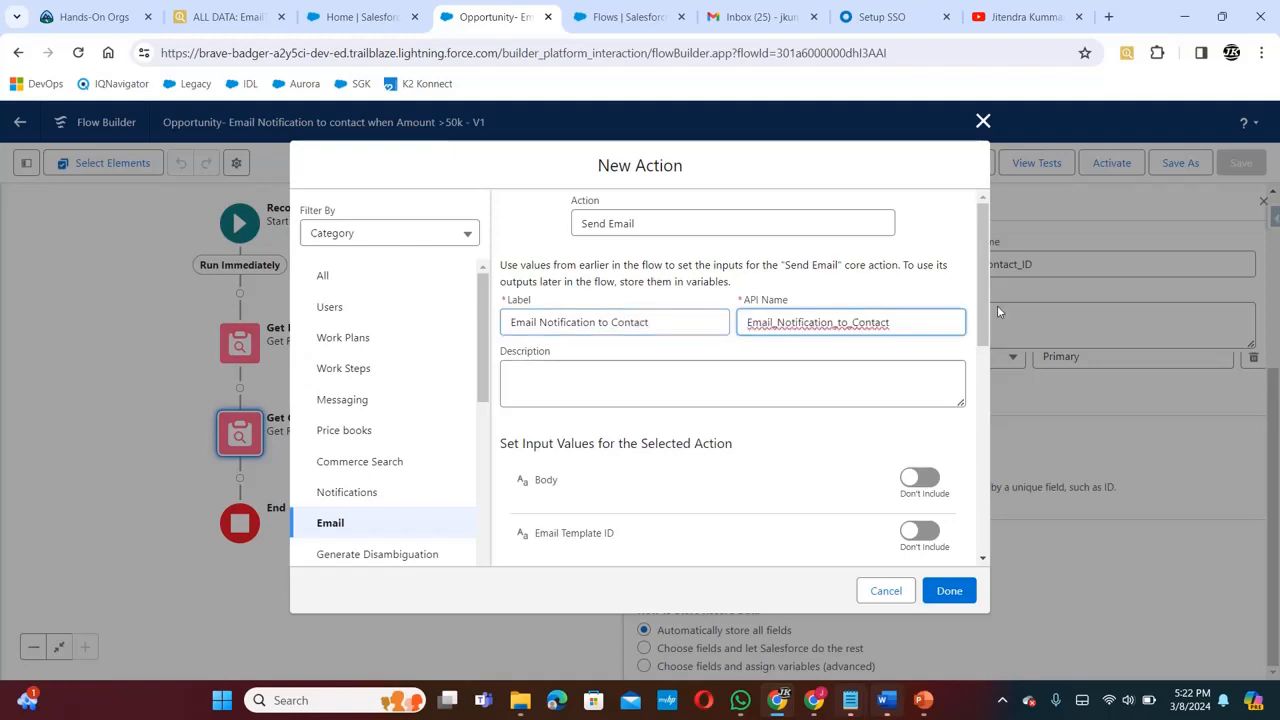
# Include the Email Template ID input and set it to the retrieved template's ID, {!Get_Email_Template.Id}
pyautogui.moveTo(986, 312); pyautogui.dragTo(982, 391)
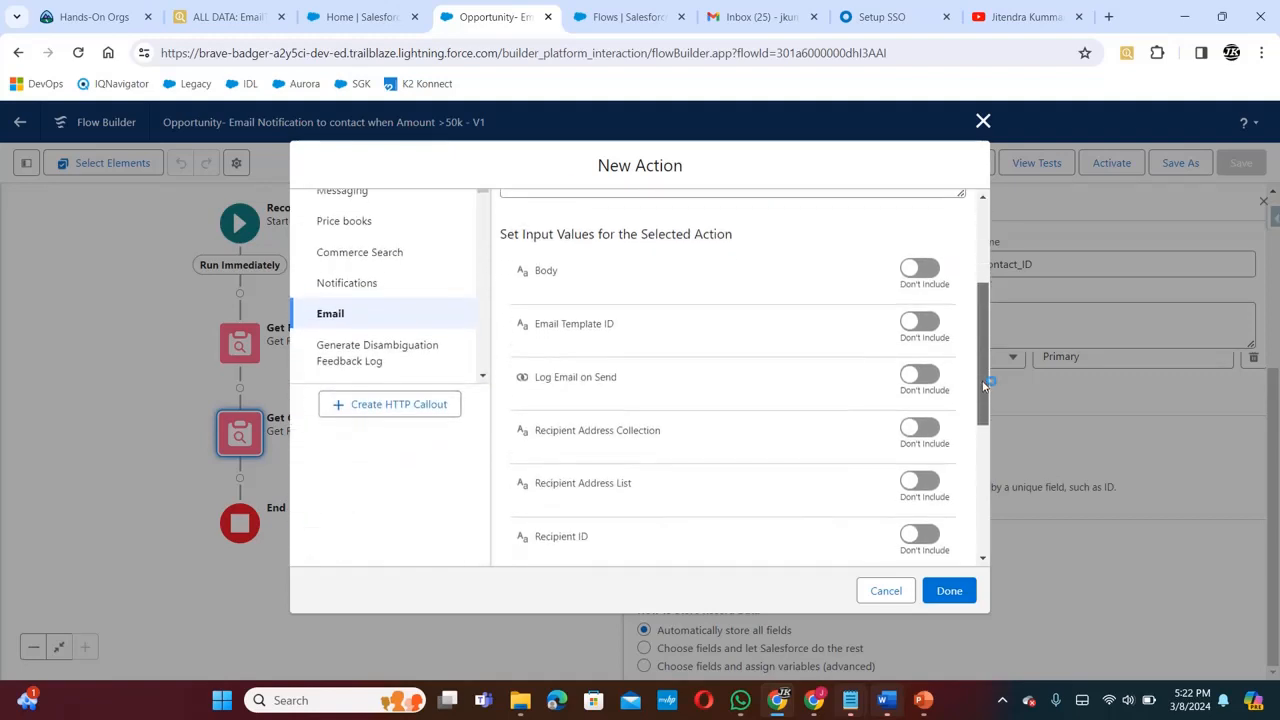
pyautogui.click(938, 323)
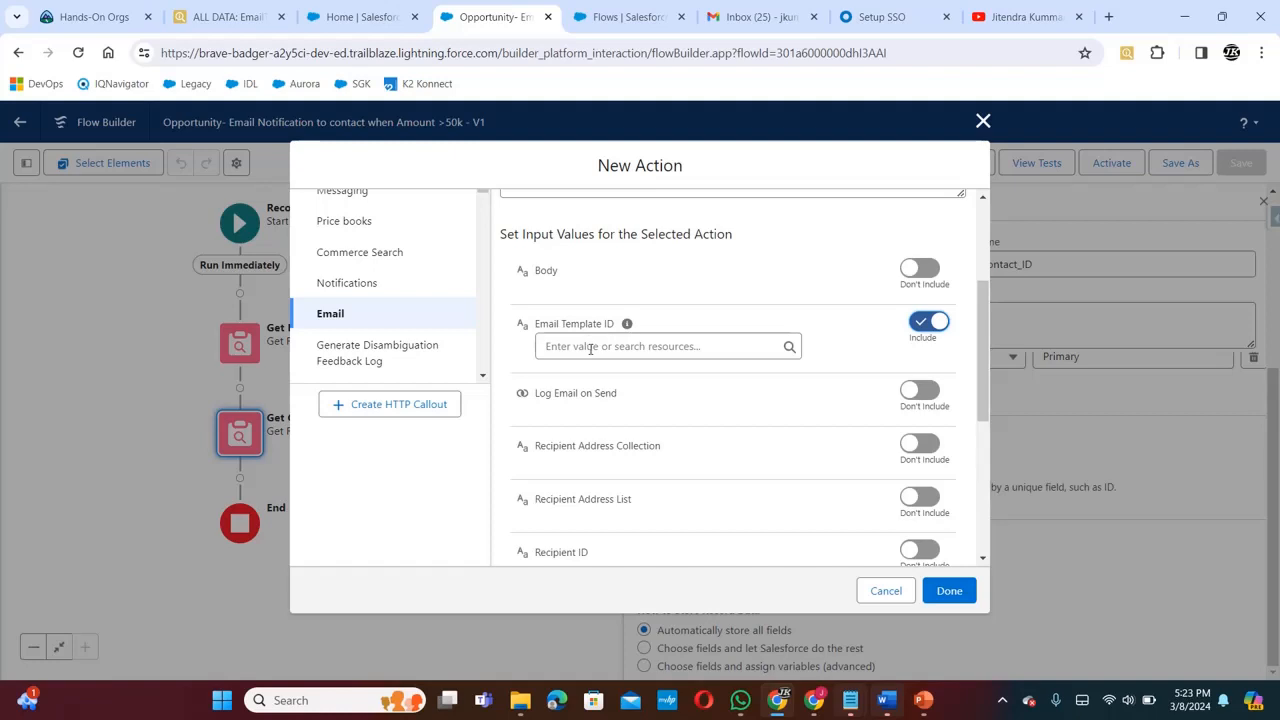
pyautogui.click(590, 347)
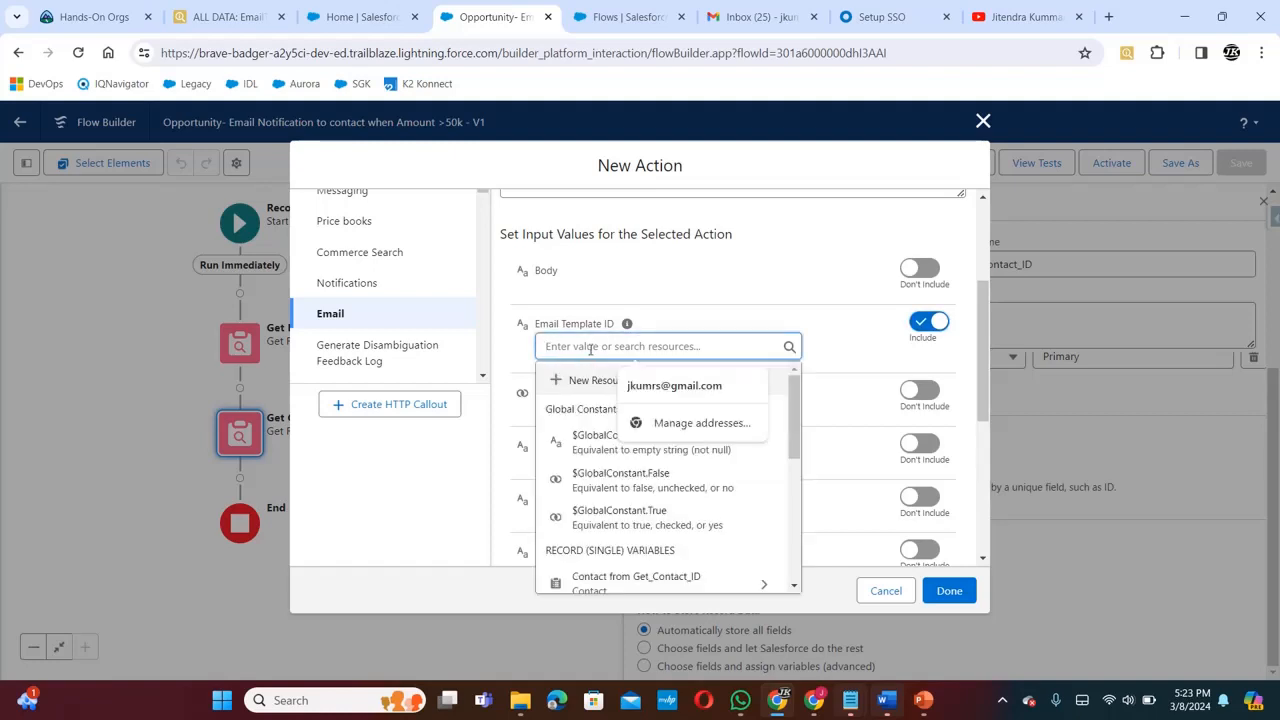
pyautogui.moveTo(799, 433); pyautogui.dragTo(797, 478)
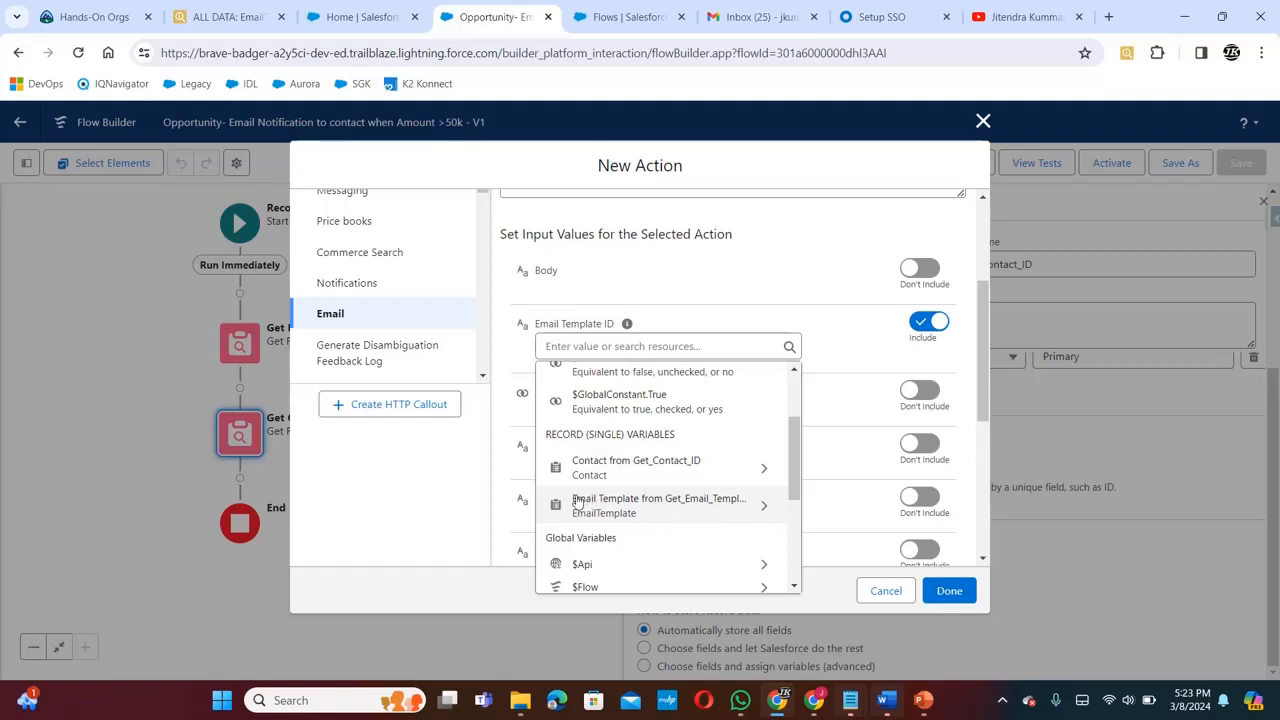
pyautogui.click(765, 511)
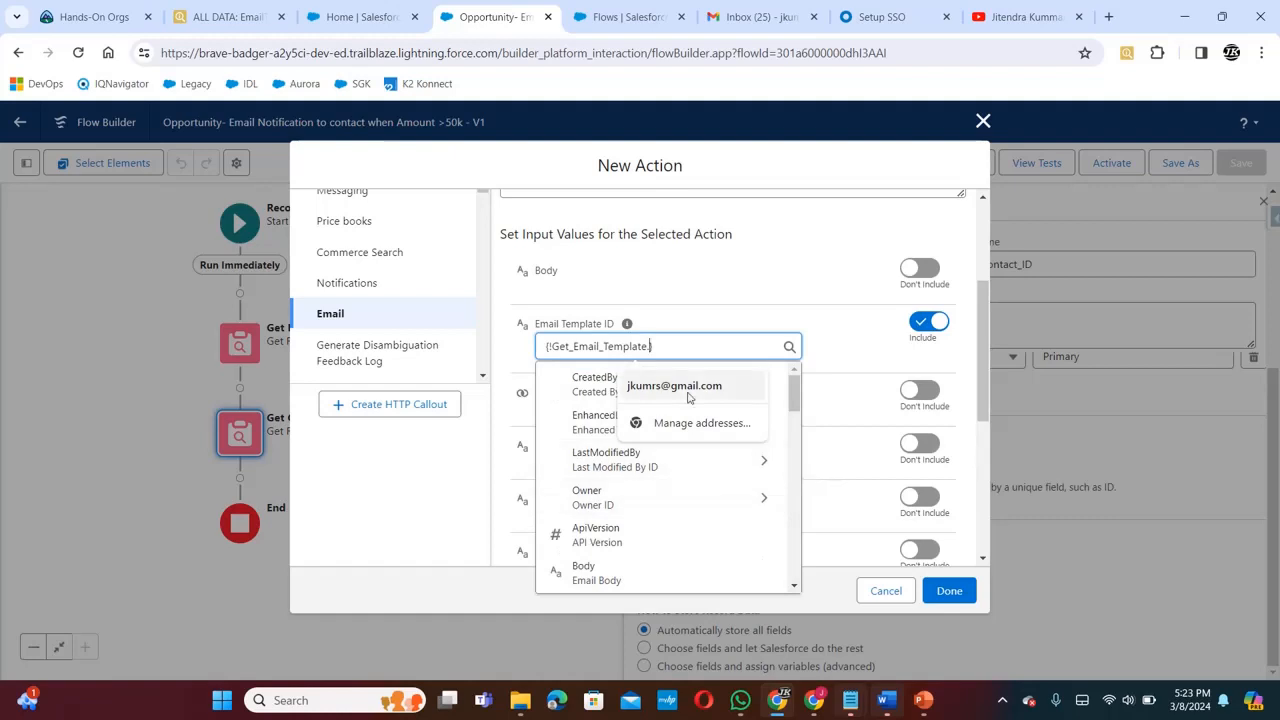
pyautogui.moveTo(796, 393); pyautogui.dragTo(794, 471)
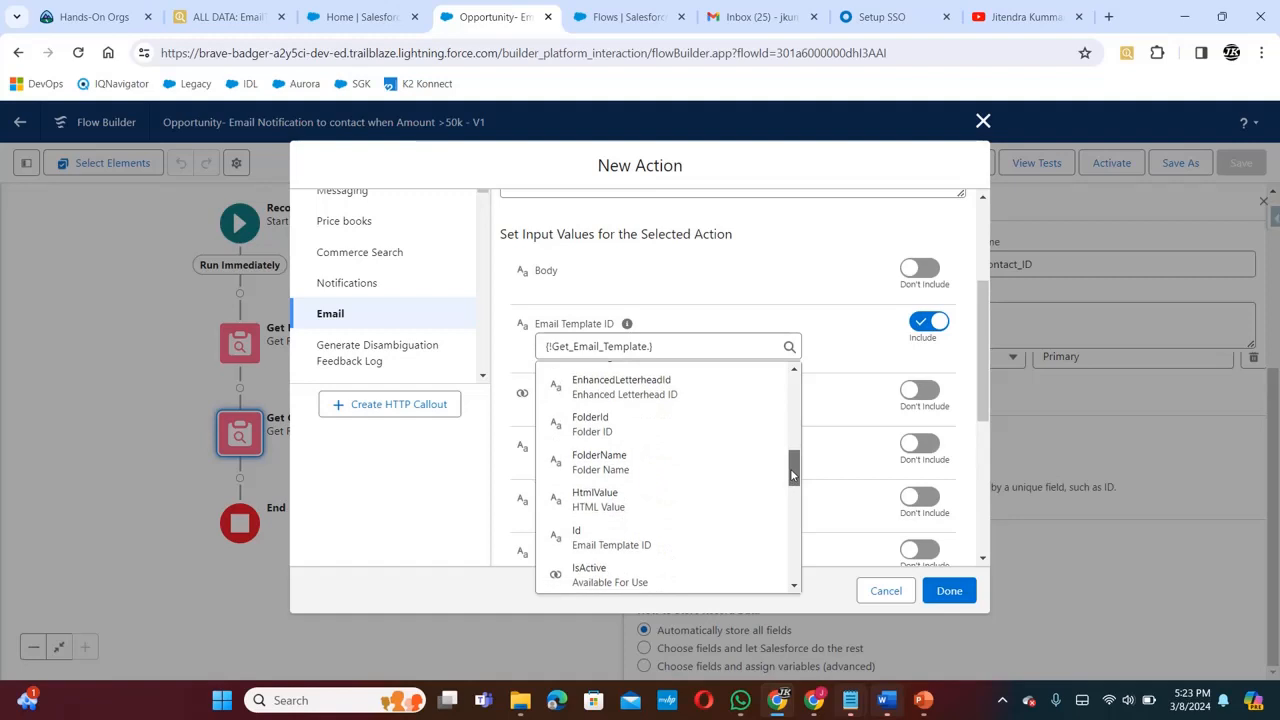
pyautogui.click(624, 540)
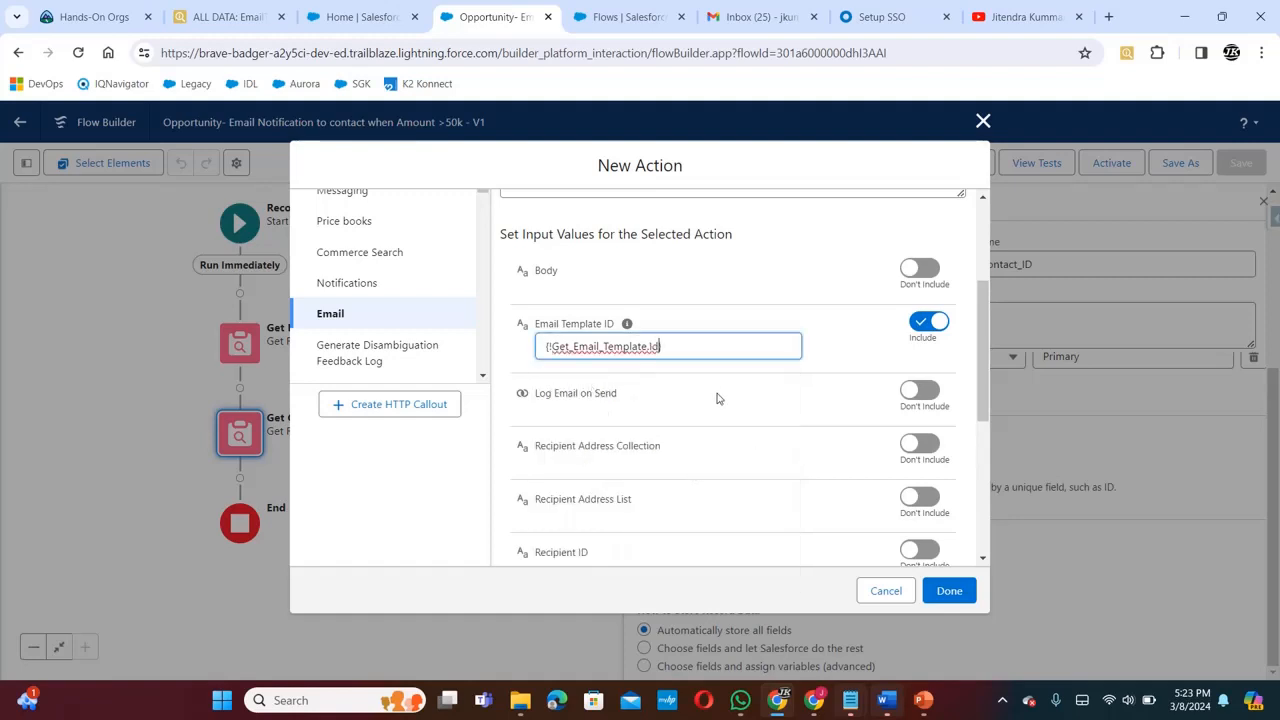
pyautogui.click(845, 320)
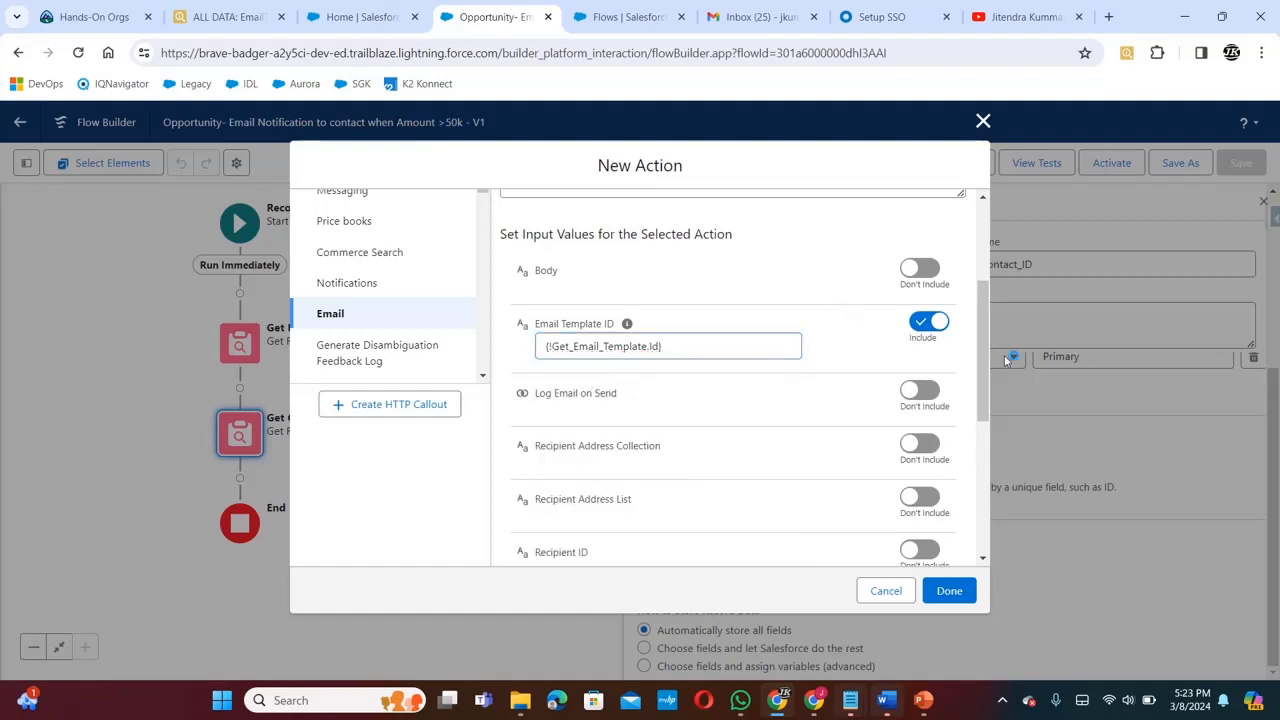
# Include the Recipient ID input and set it to the retrieved contact's ID, {!Get_Contact_ID.Id}
pyautogui.scroll(-1, 983, 330)
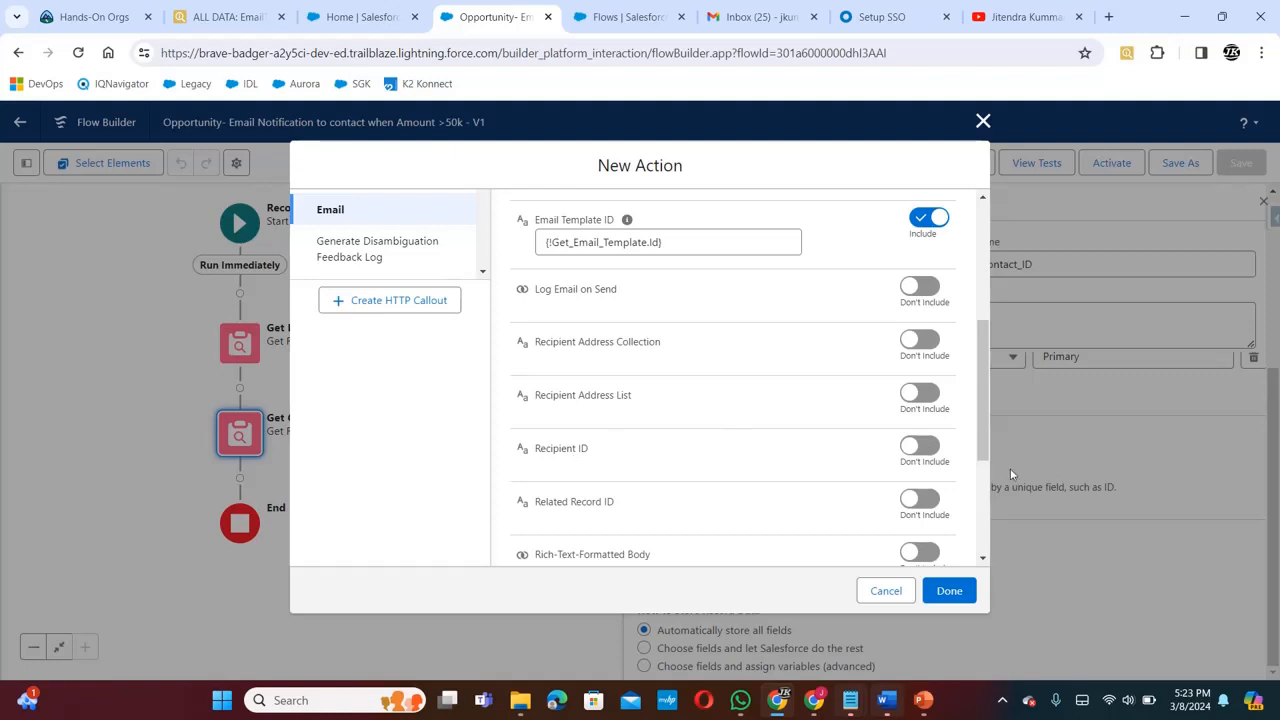
pyautogui.click(920, 446)
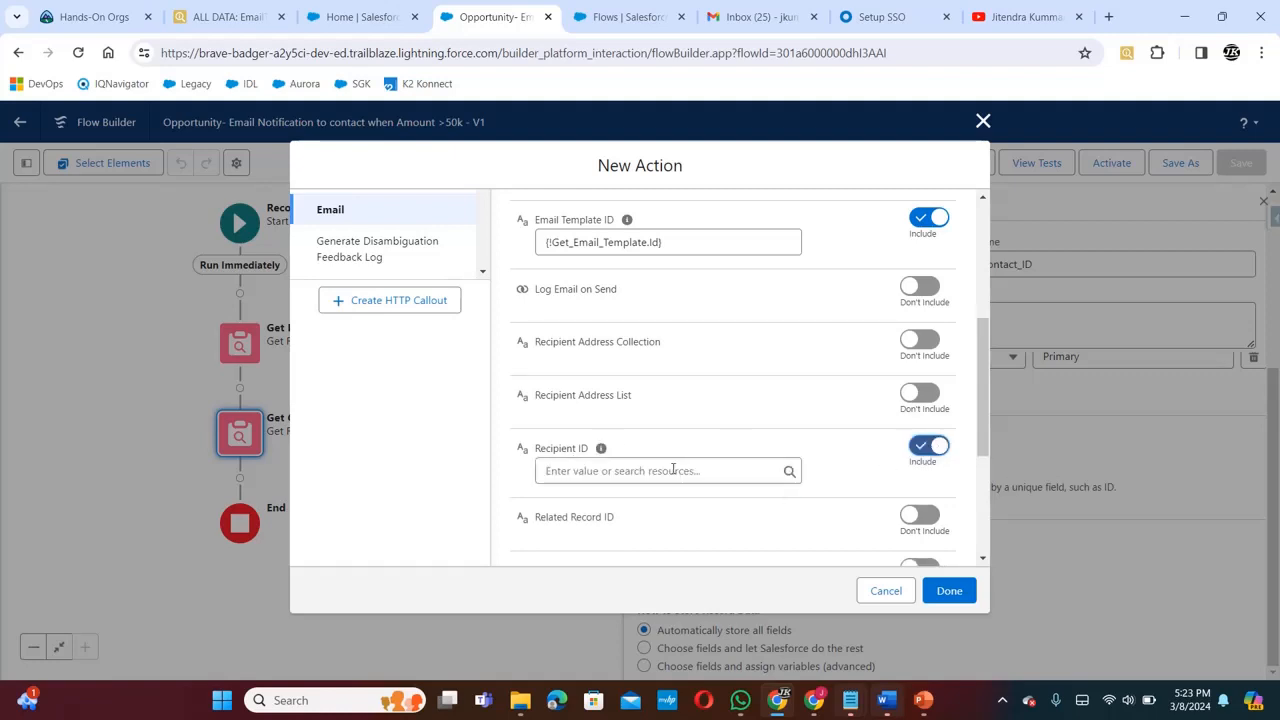
pyautogui.click(673, 470)
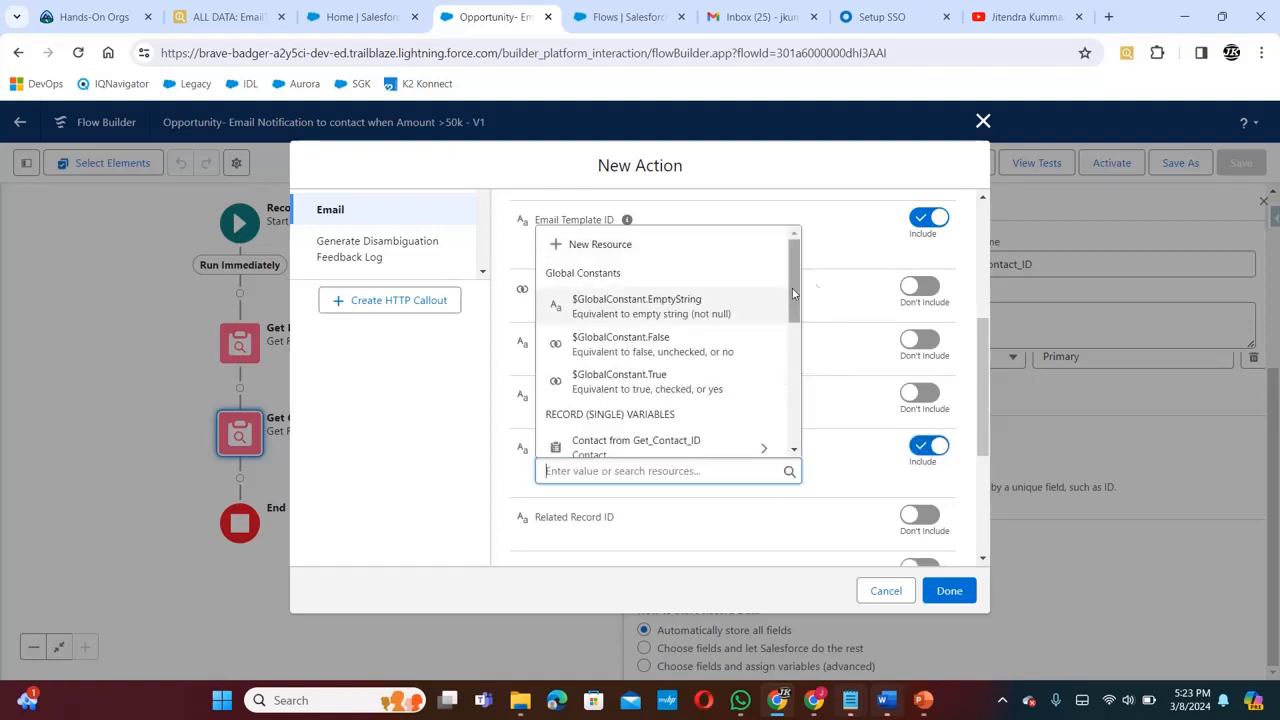
pyautogui.click(715, 515)
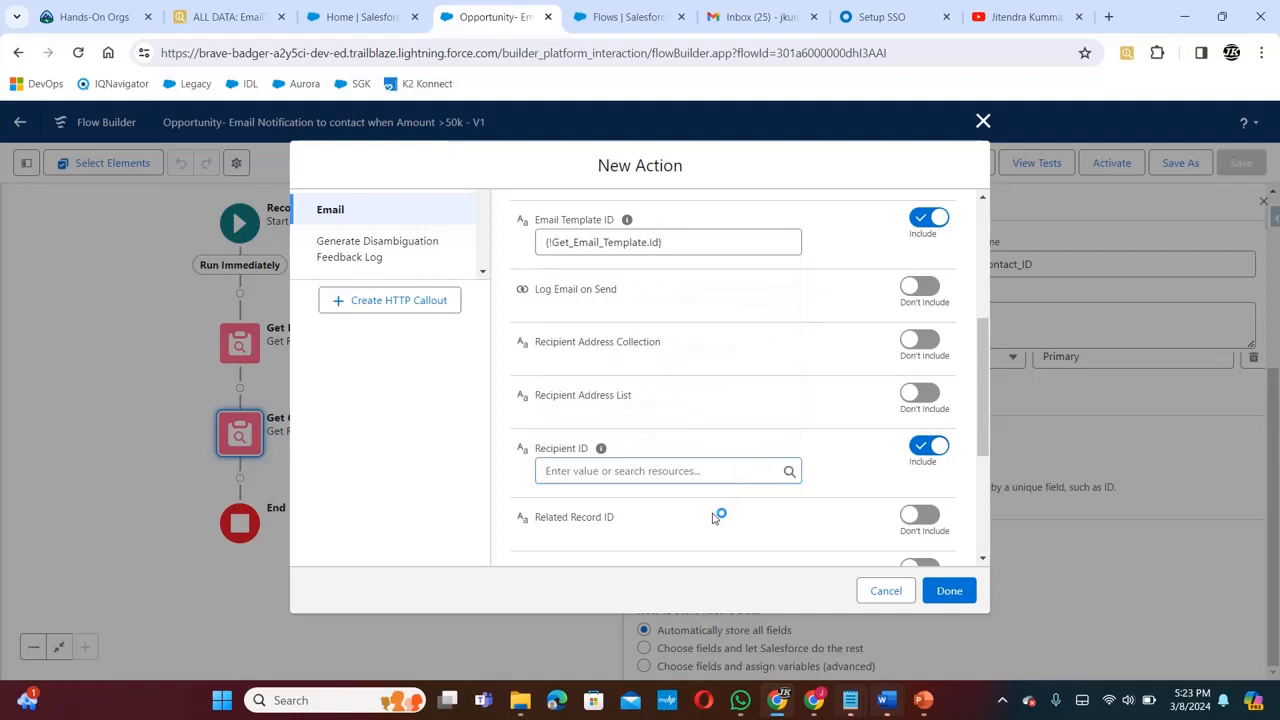
pyautogui.click(607, 470)
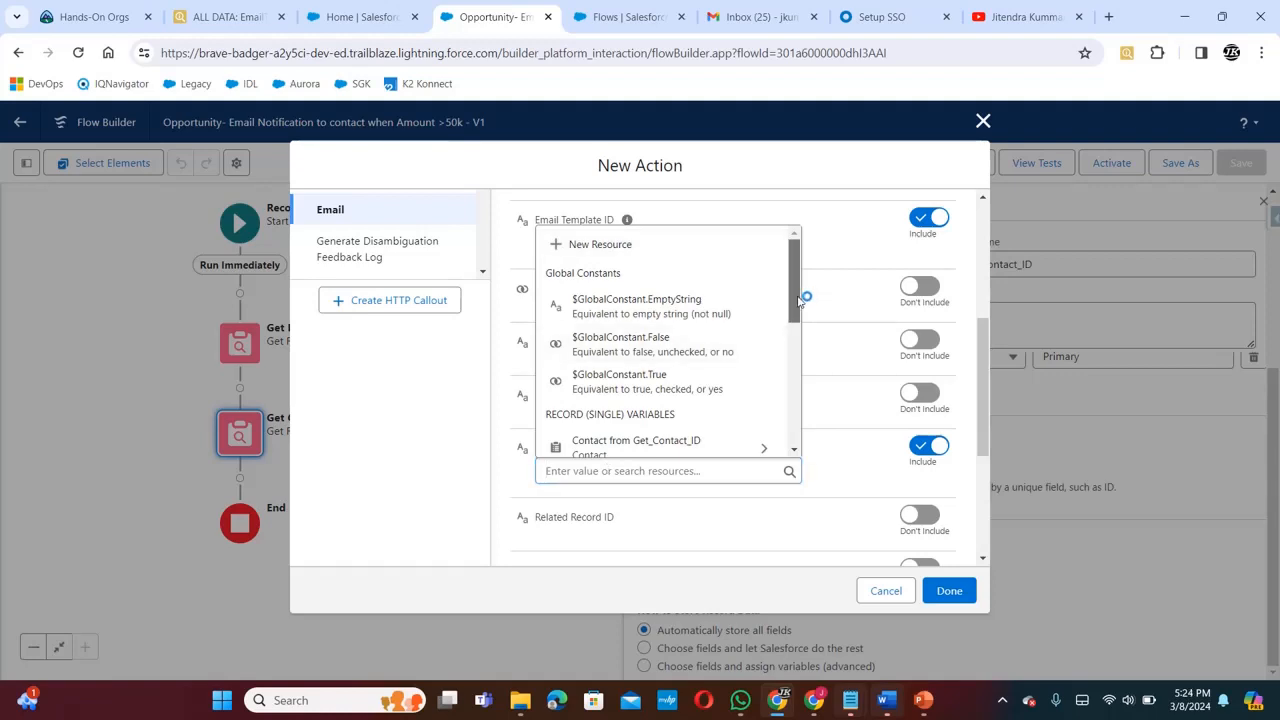
pyautogui.scroll(-2, 711, 373)
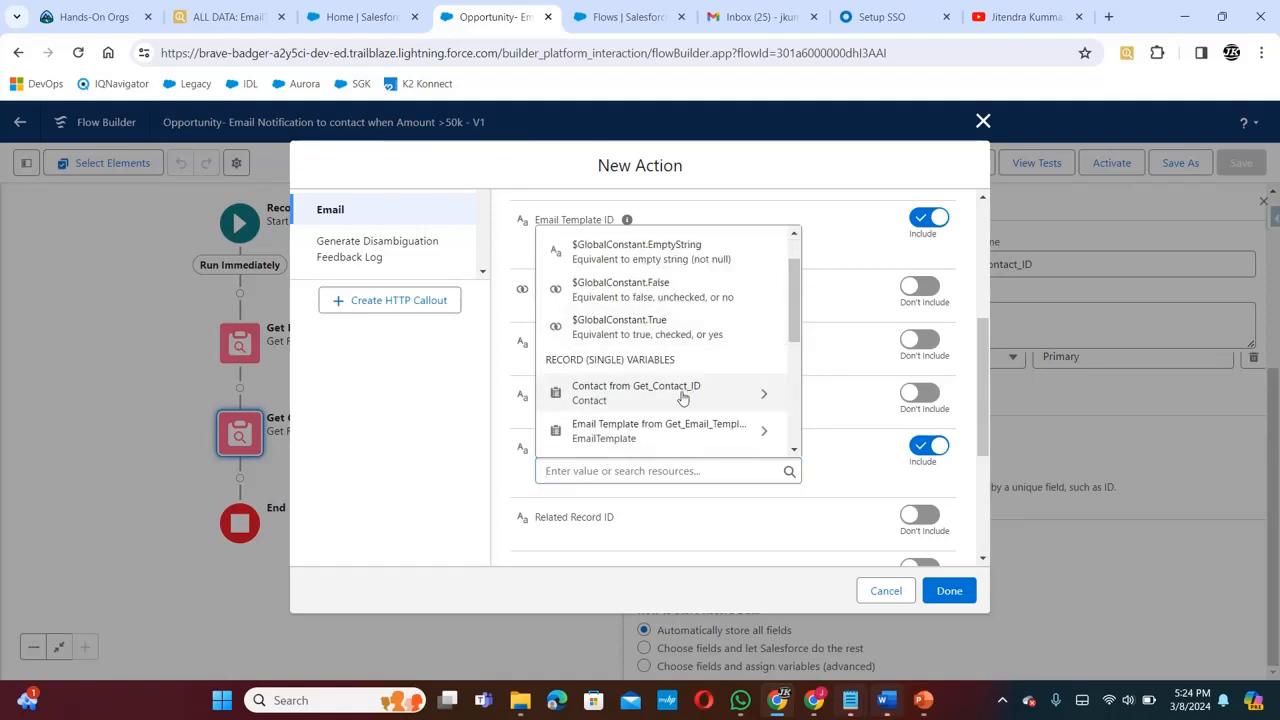
pyautogui.click(680, 393)
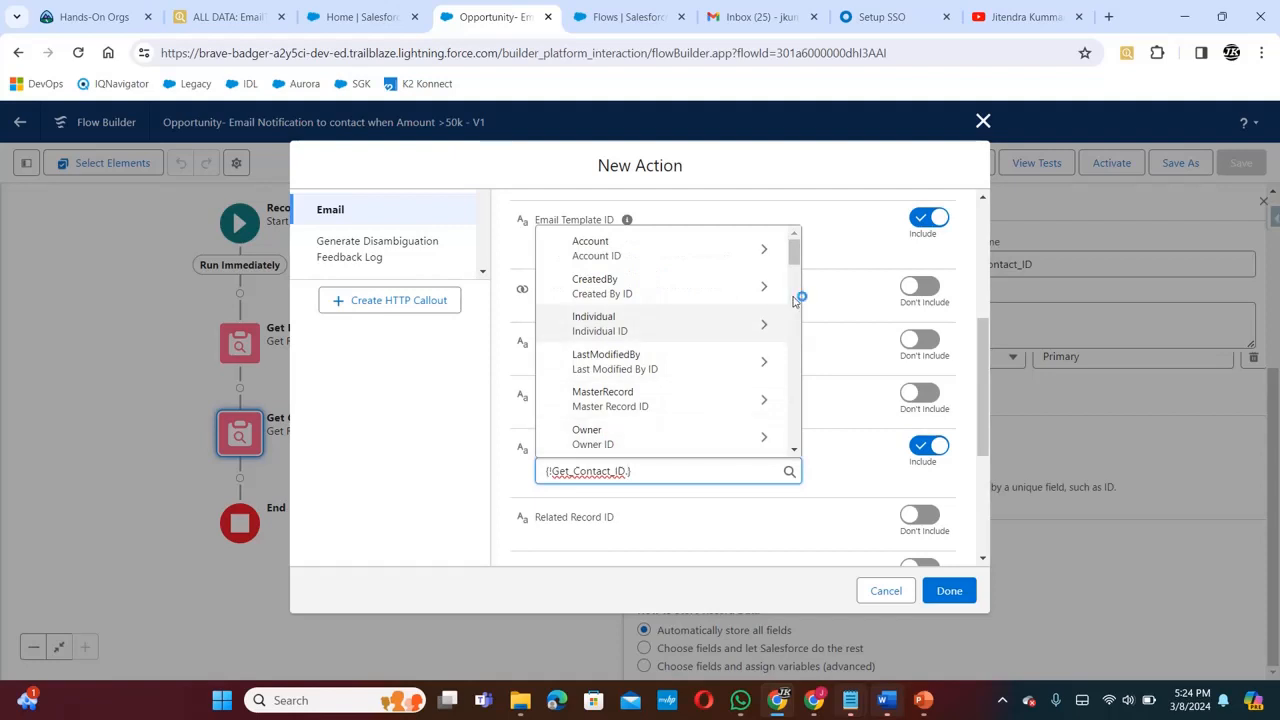
pyautogui.moveTo(795, 253); pyautogui.dragTo(795, 335)
pyautogui.click(660, 384)
pyautogui.click(658, 517)
# Include the Related Record ID input and set it to the triggering opportunity's ID, {!$Record.Id}
pyautogui.moveTo(985, 415); pyautogui.dragTo(985, 440)
pyautogui.click(930, 433)
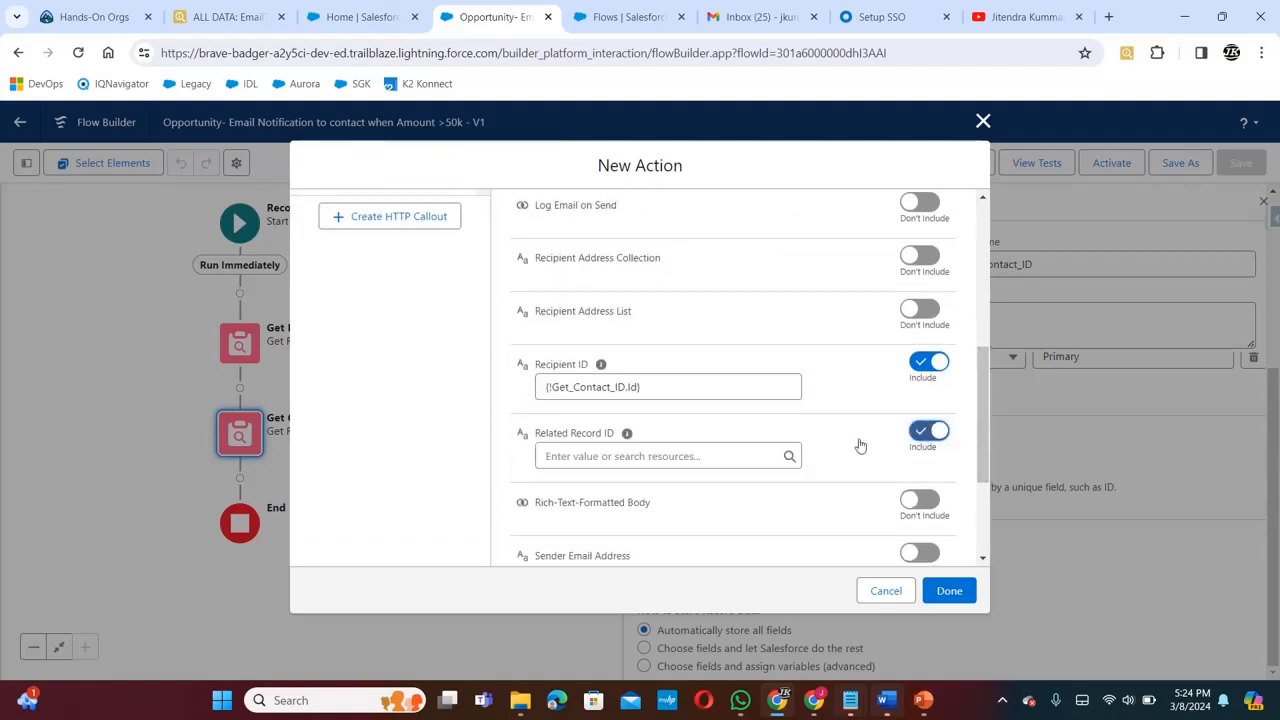
pyautogui.click(690, 459)
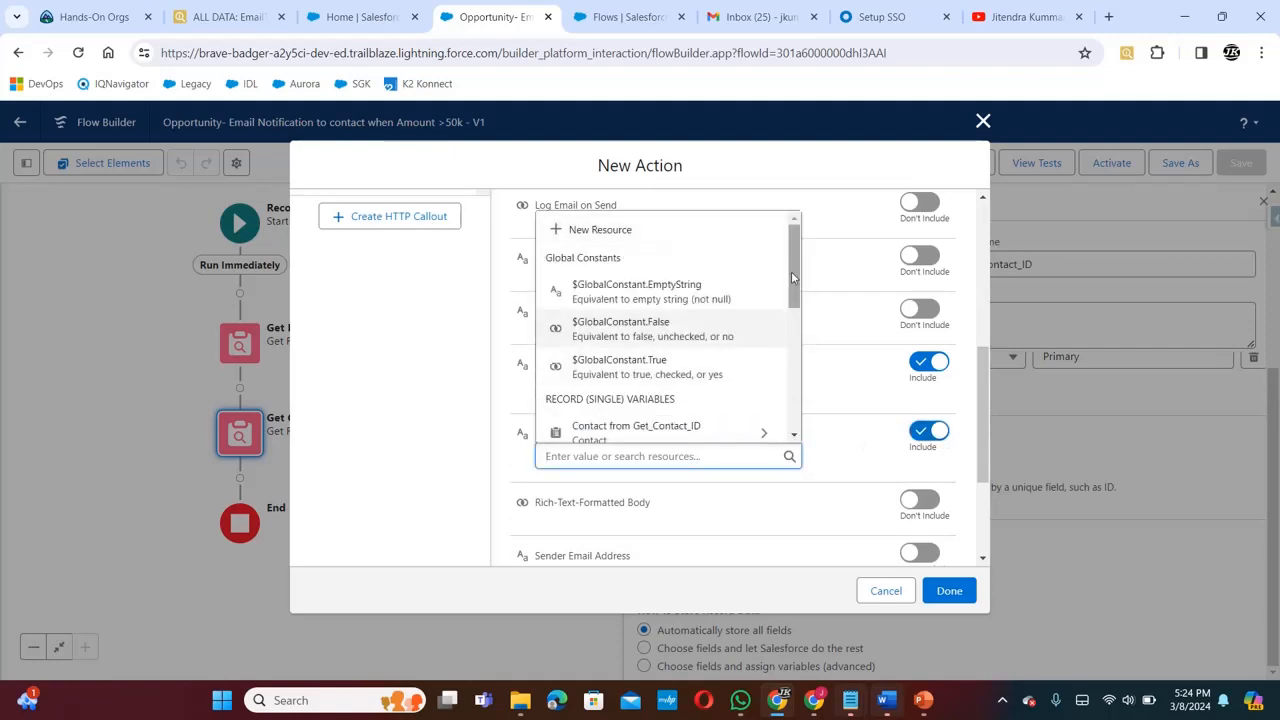
pyautogui.moveTo(793, 277); pyautogui.dragTo(797, 390)
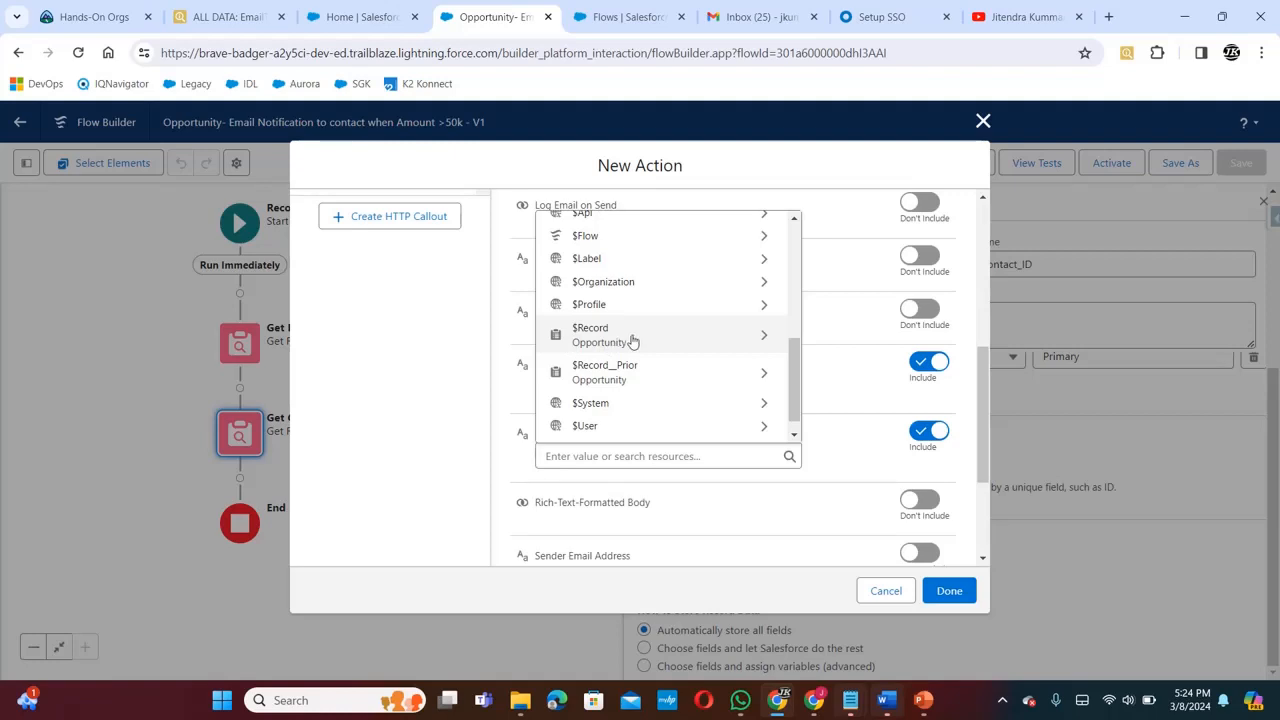
pyautogui.click(671, 337)
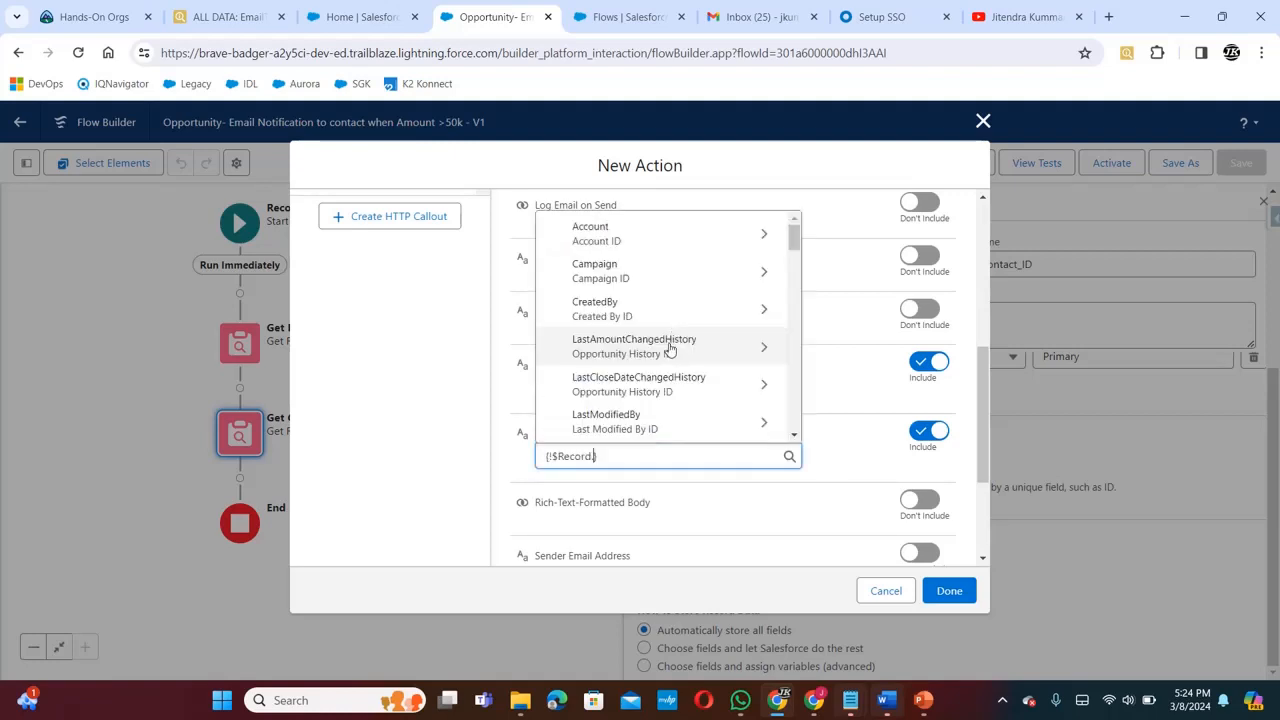
pyautogui.moveTo(796, 237); pyautogui.dragTo(794, 352)
pyautogui.click(663, 294)
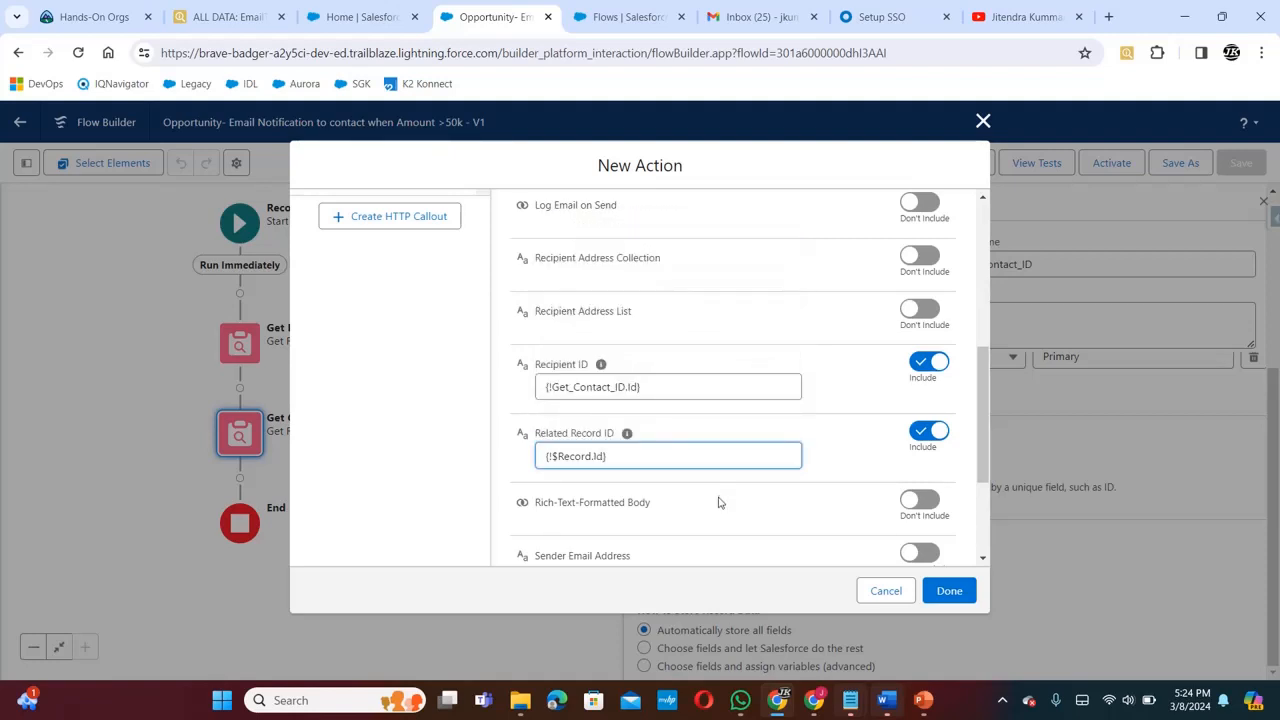
# Include the Log Email on Send input and set it to {!$GlobalConstant.True}
pyautogui.moveTo(986, 429); pyautogui.dragTo(984, 390)
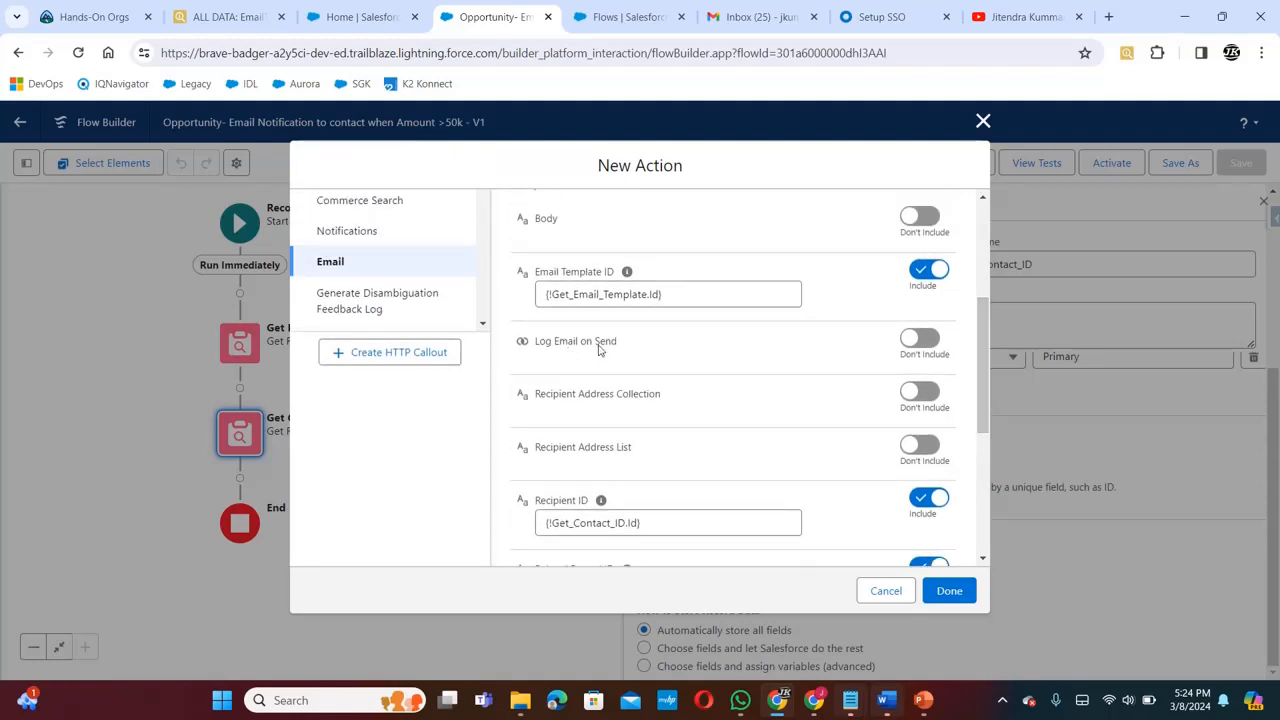
pyautogui.click(929, 339)
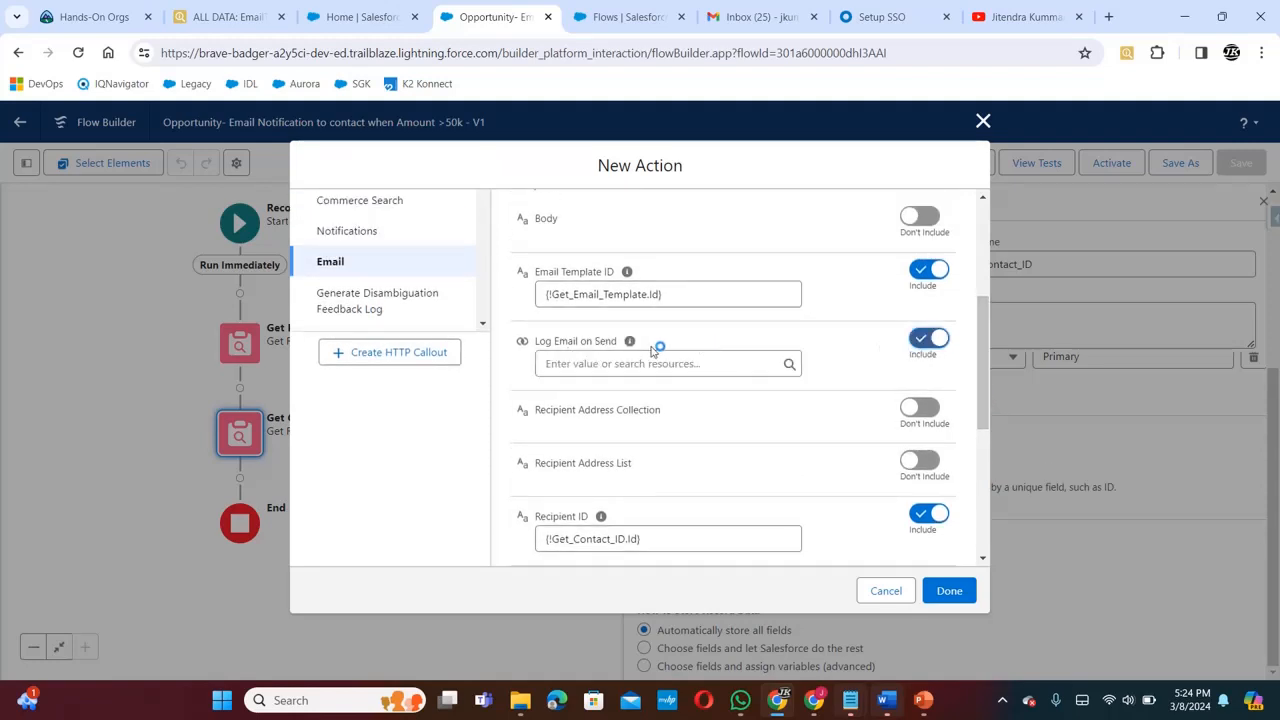
pyautogui.moveTo(630, 345)
pyautogui.click(628, 364)
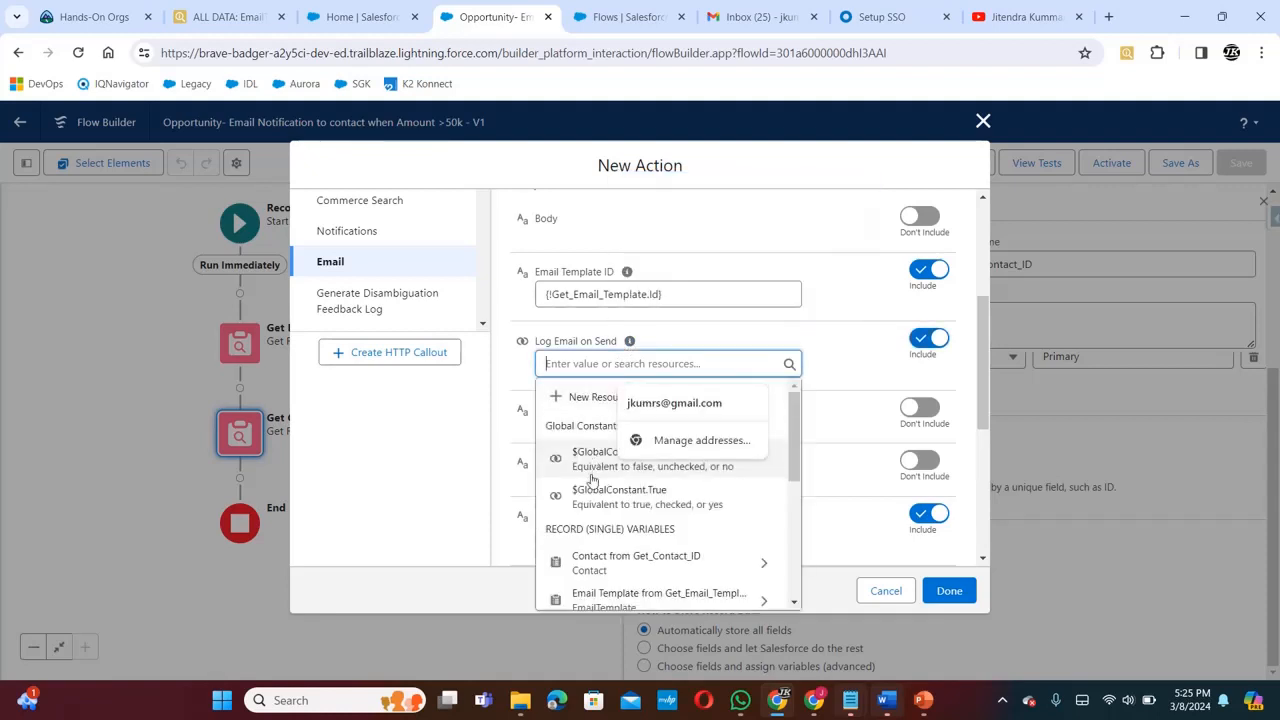
pyautogui.click(655, 500)
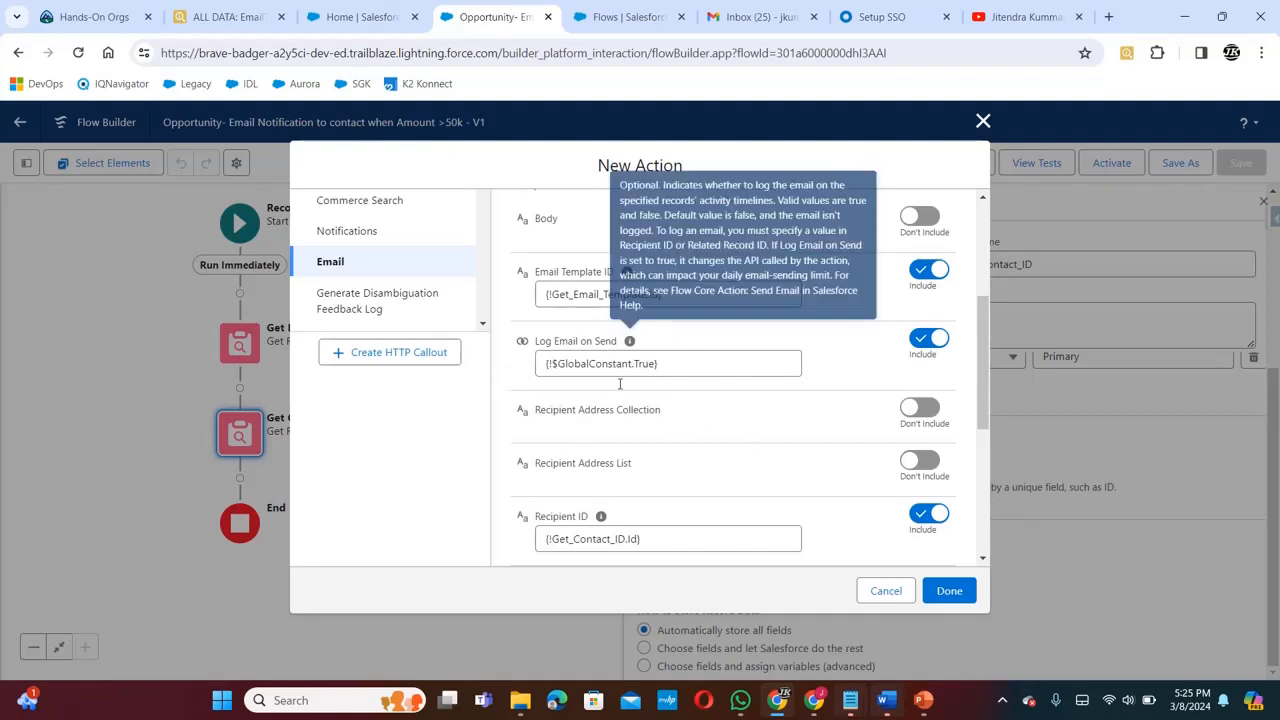
# Finish the Email Notification to Contact action and save the flow
pyautogui.moveTo(984, 390); pyautogui.dragTo(989, 520)
pyautogui.click(949, 590)
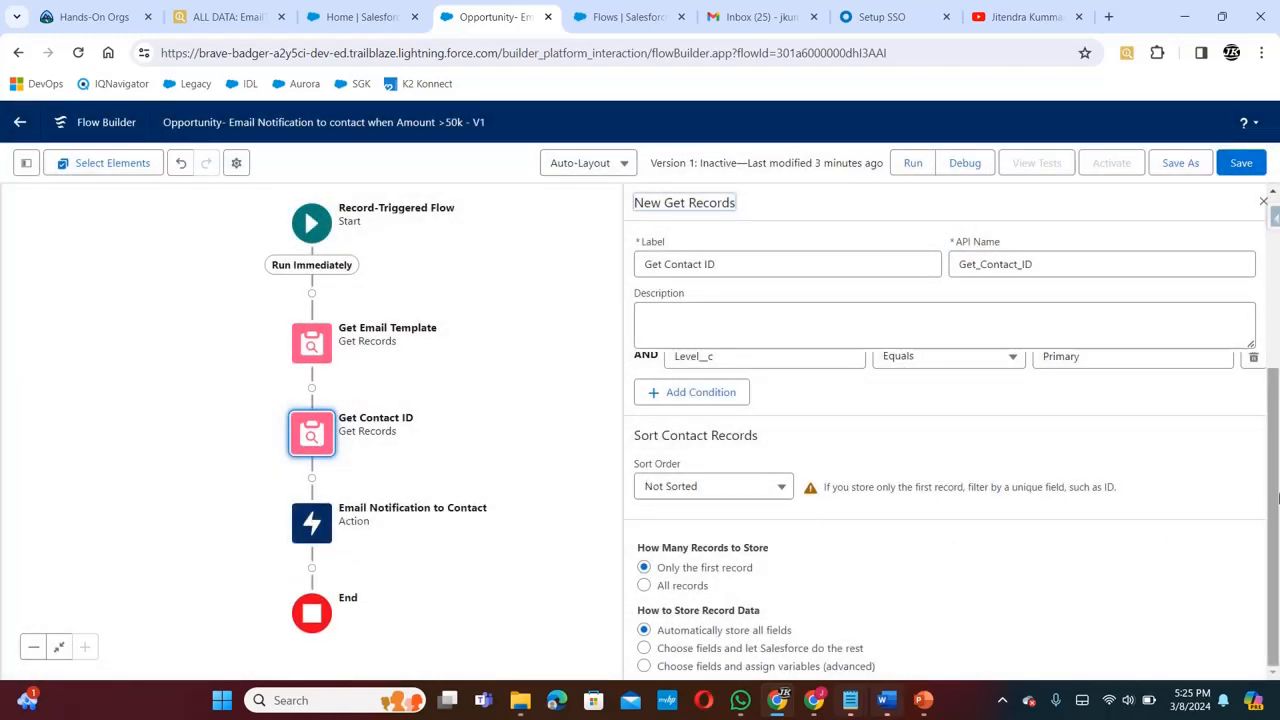
pyautogui.moveTo(1278, 508); pyautogui.dragTo(1278, 304)
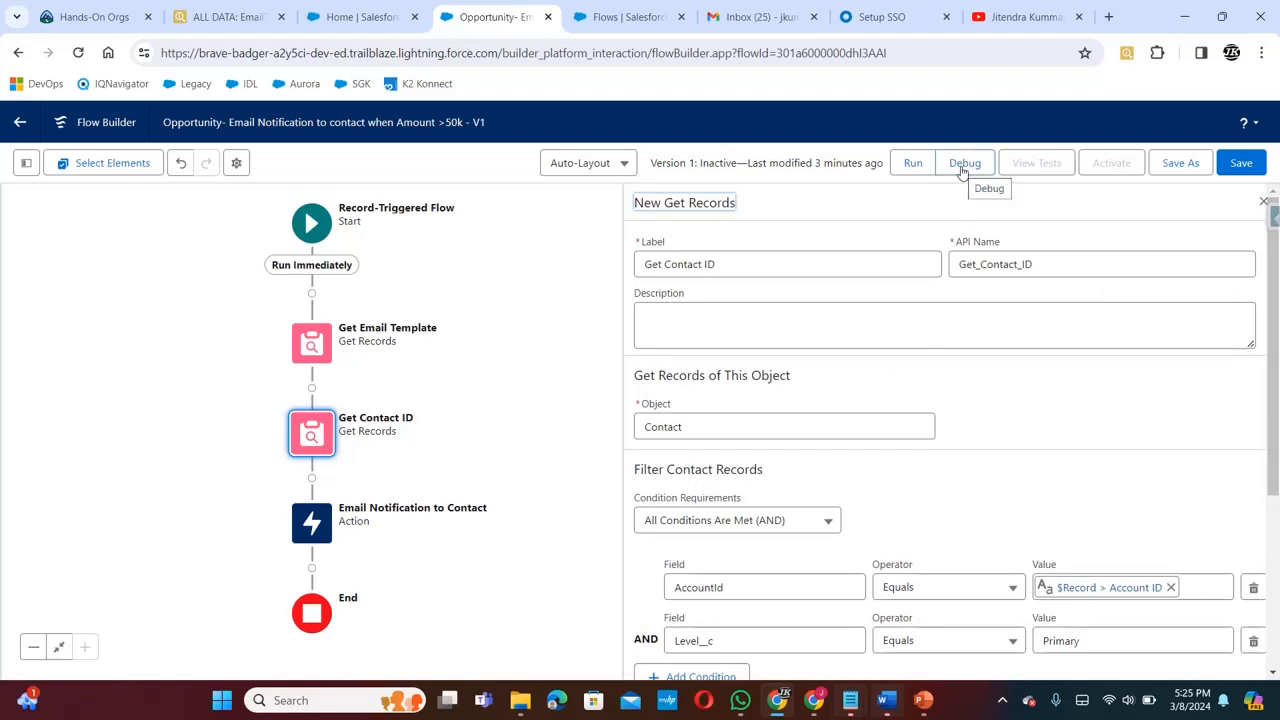
pyautogui.click(1241, 164)
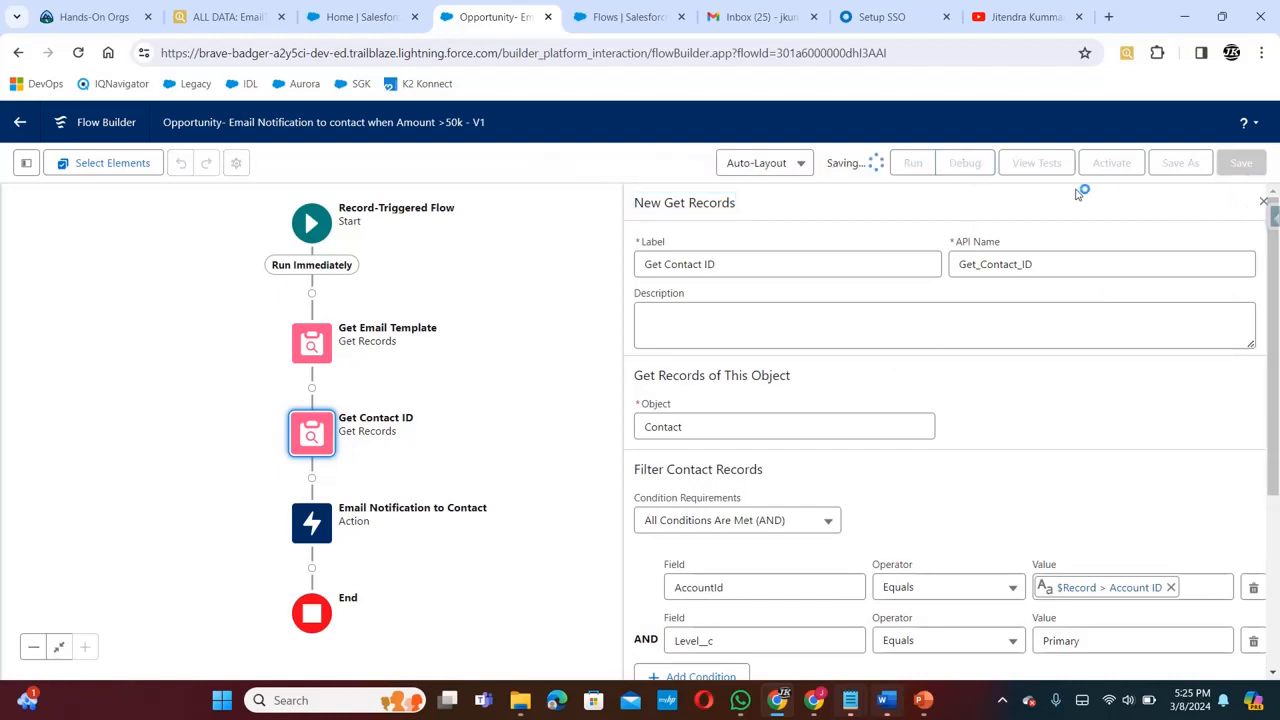
# Open the debug setup for the flow with start condition requirements skipped and go to the triggering opportunity selection
pyautogui.click(965, 164)
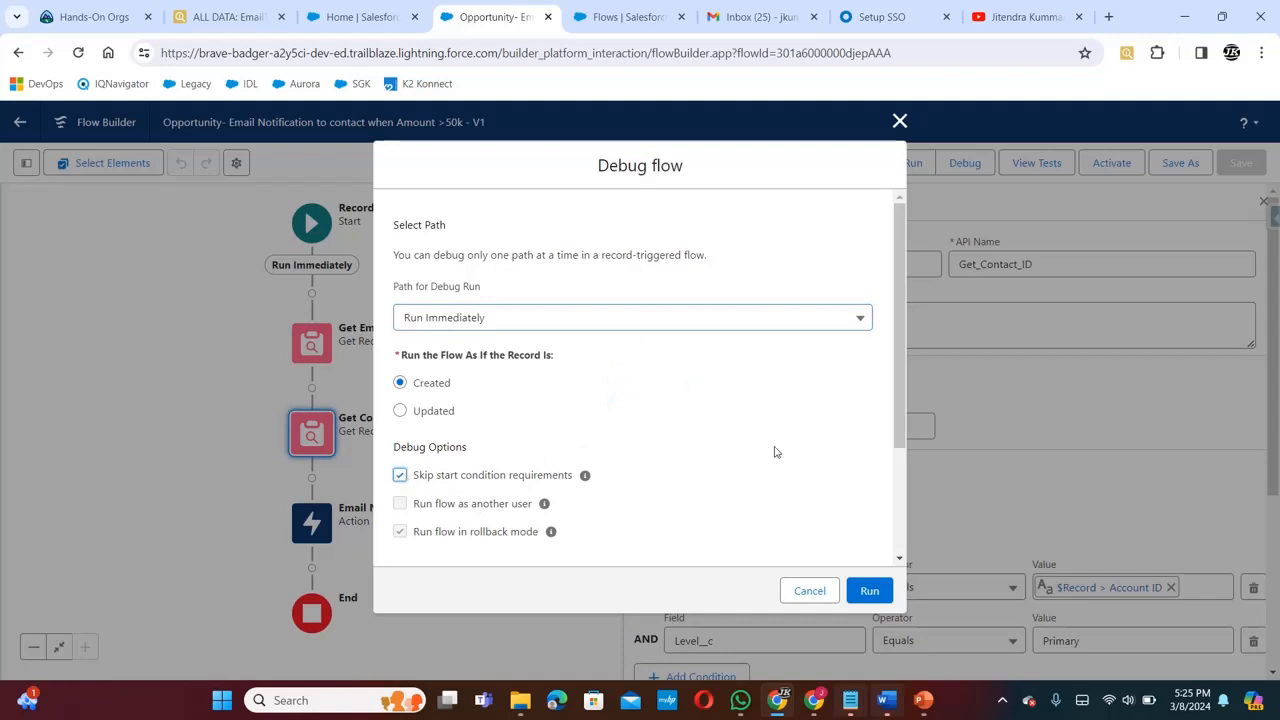
pyautogui.moveTo(899, 420); pyautogui.dragTo(906, 512)
pyautogui.click(791, 489)
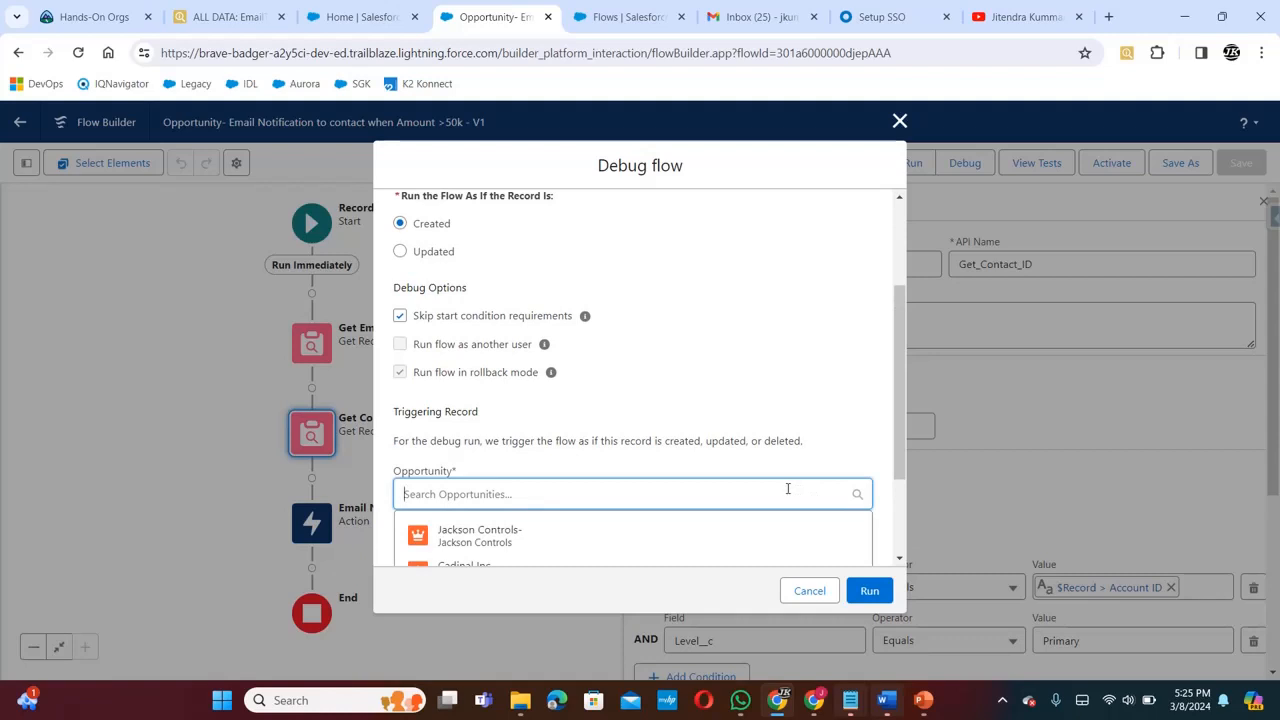
pyautogui.moveTo(900, 431); pyautogui.dragTo(899, 465)
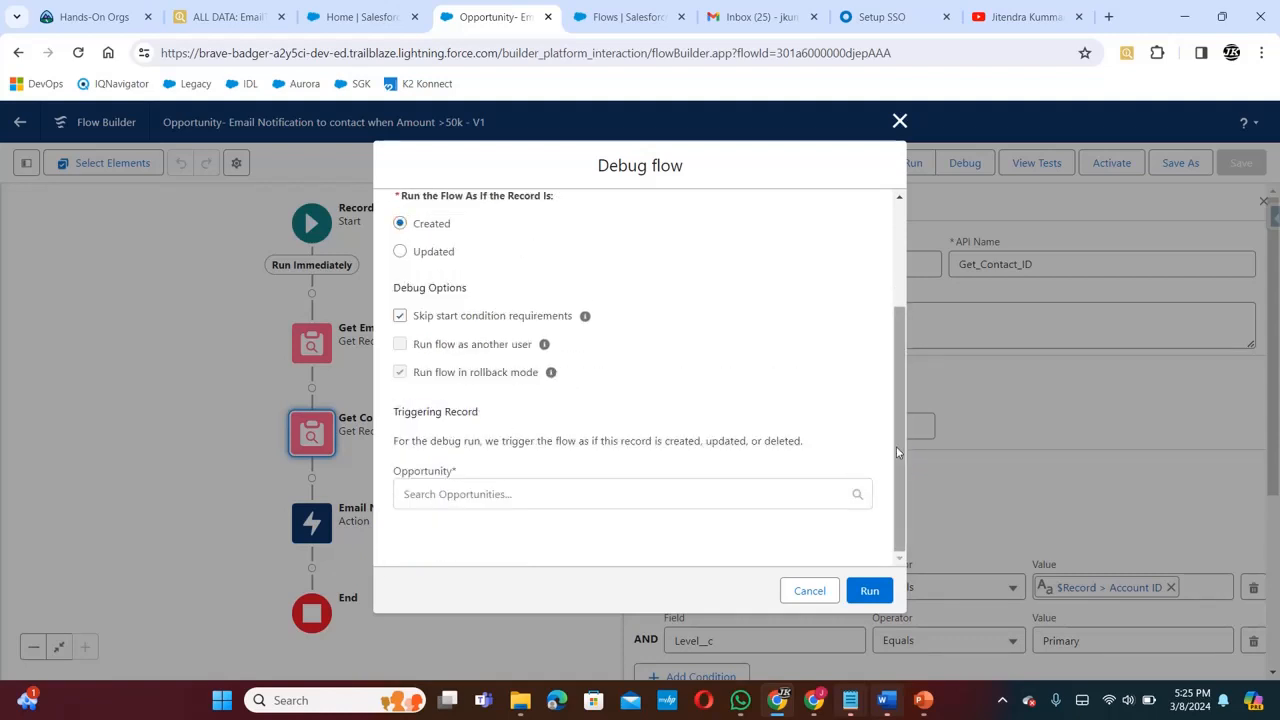
# Open the Cadinal Inc.- opportunity from the Opportunities list and go to its account's related records
pyautogui.click(228, 17)
pyautogui.click(19, 53)
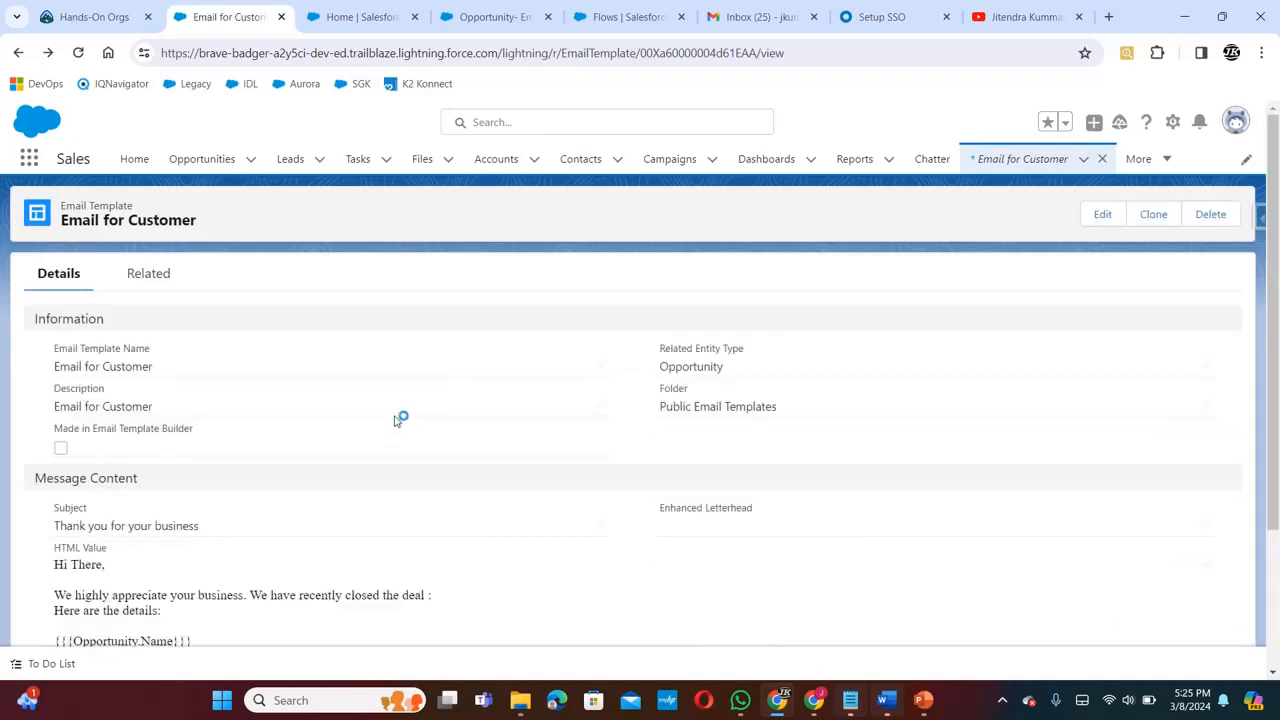
pyautogui.click(203, 162)
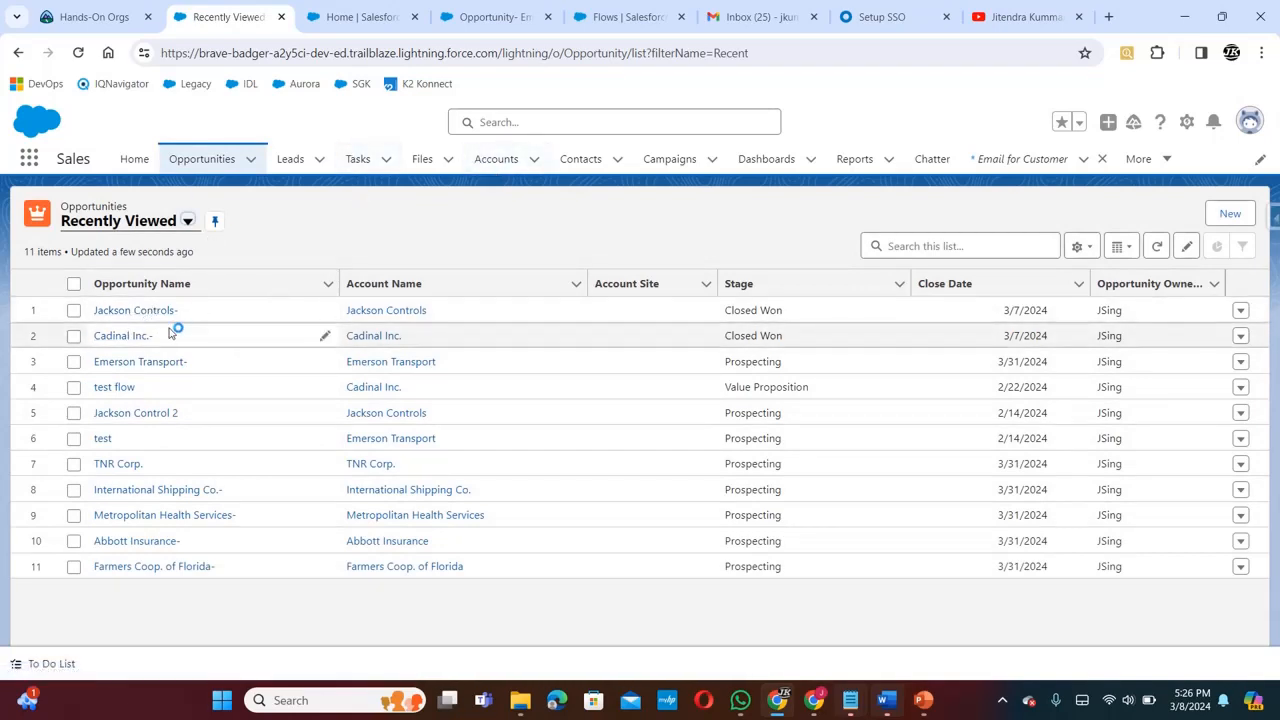
pyautogui.click(121, 337)
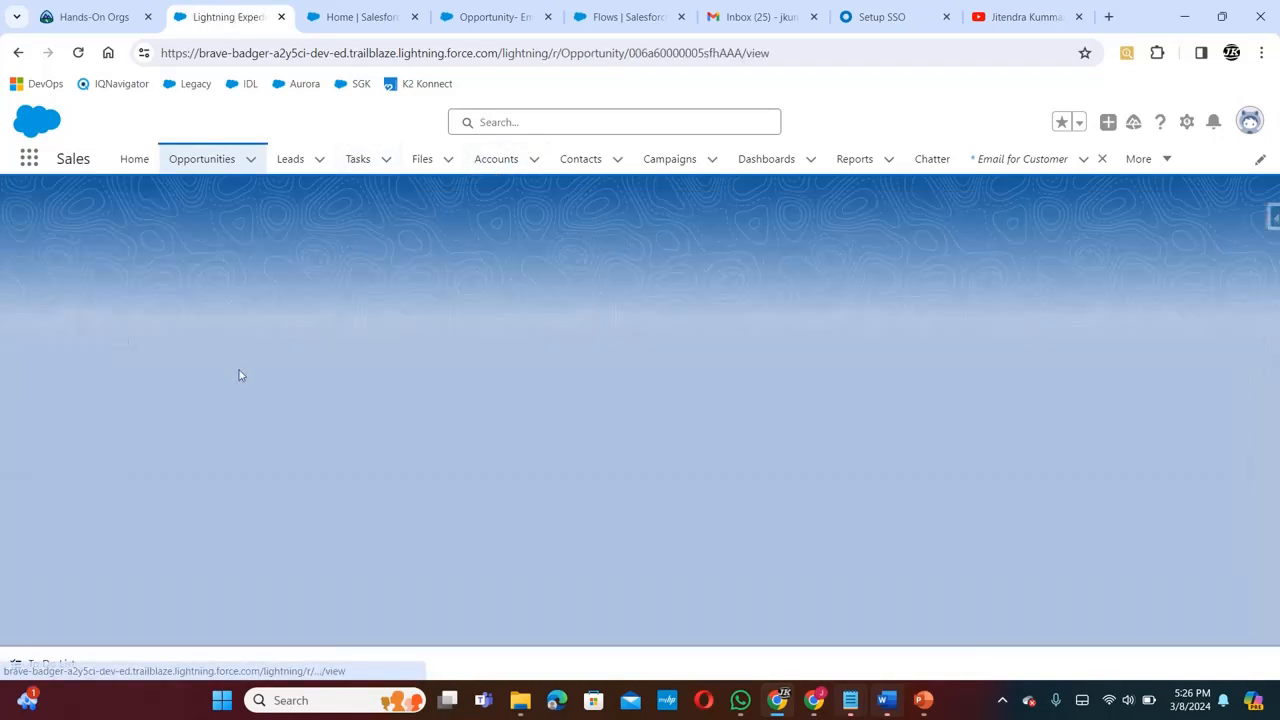
pyautogui.click(83, 598)
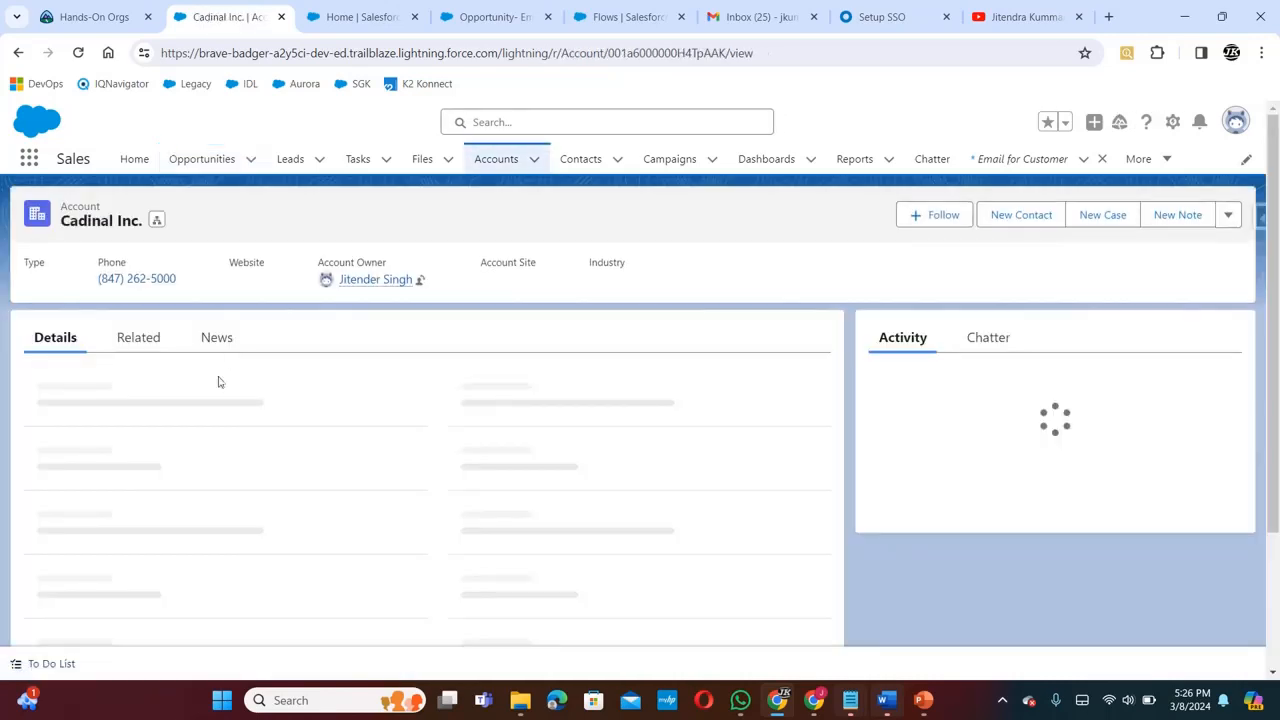
pyautogui.click(150, 340)
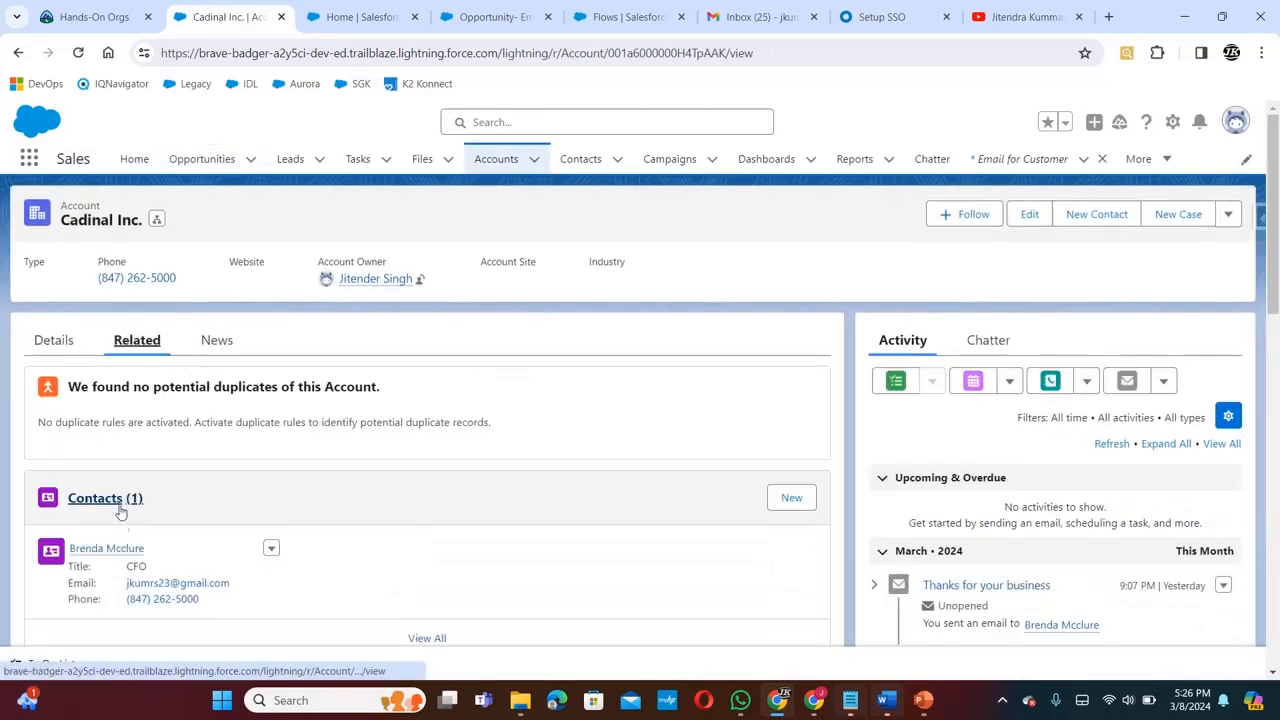
# Check the Cadinal Inc. contact's related opportunities and Level field, and return to the account's related opportunities
pyautogui.moveTo(112, 552)
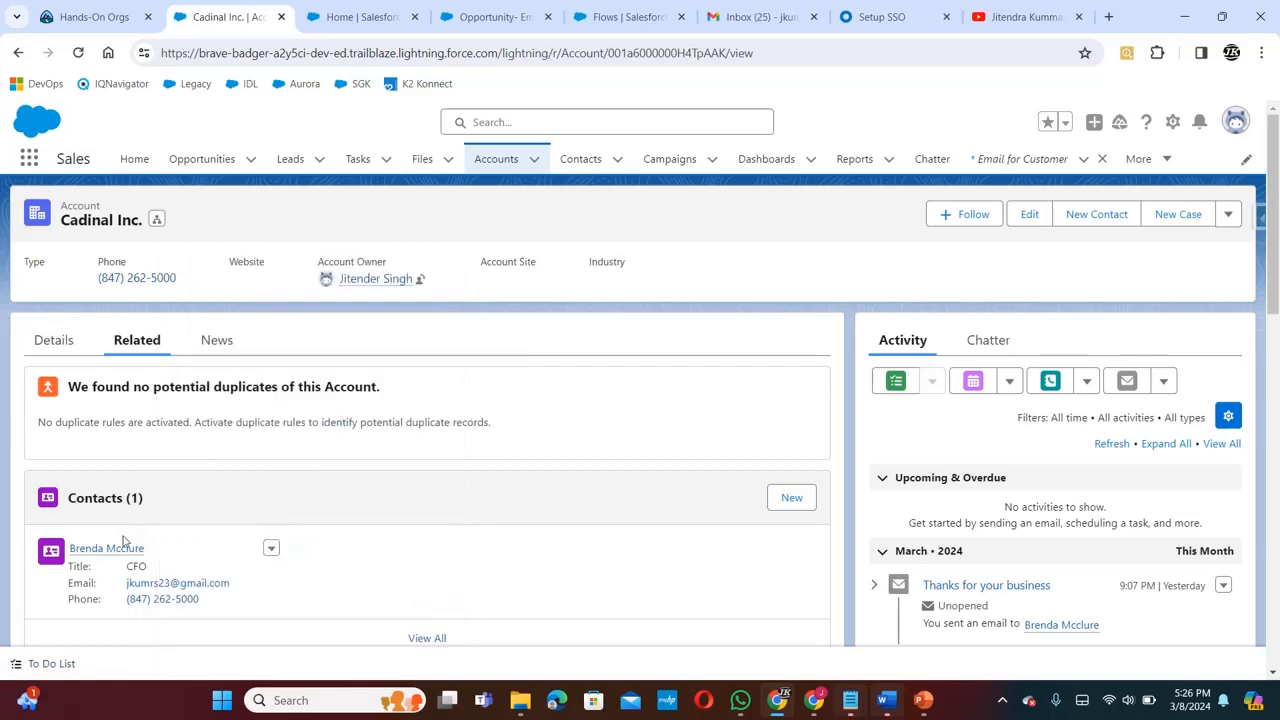
pyautogui.click(110, 550)
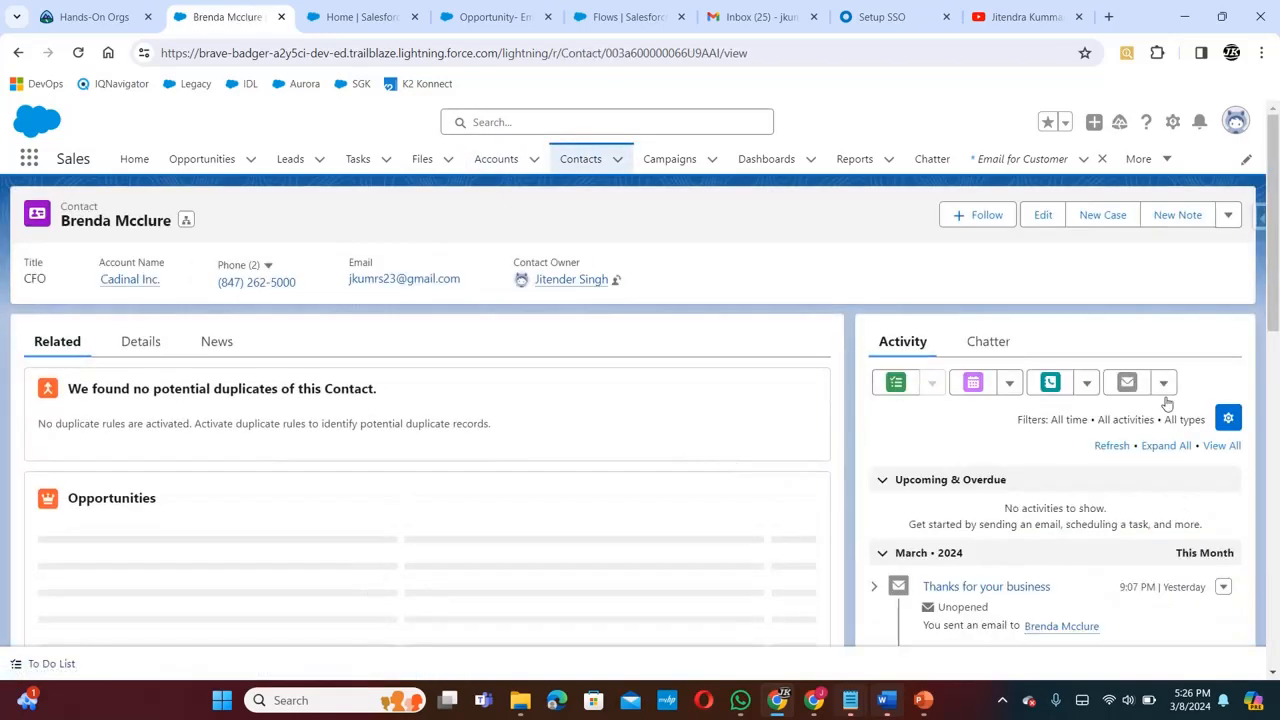
pyautogui.scroll(-1, 1275, 345)
pyautogui.scroll(-1, 1275, 345)
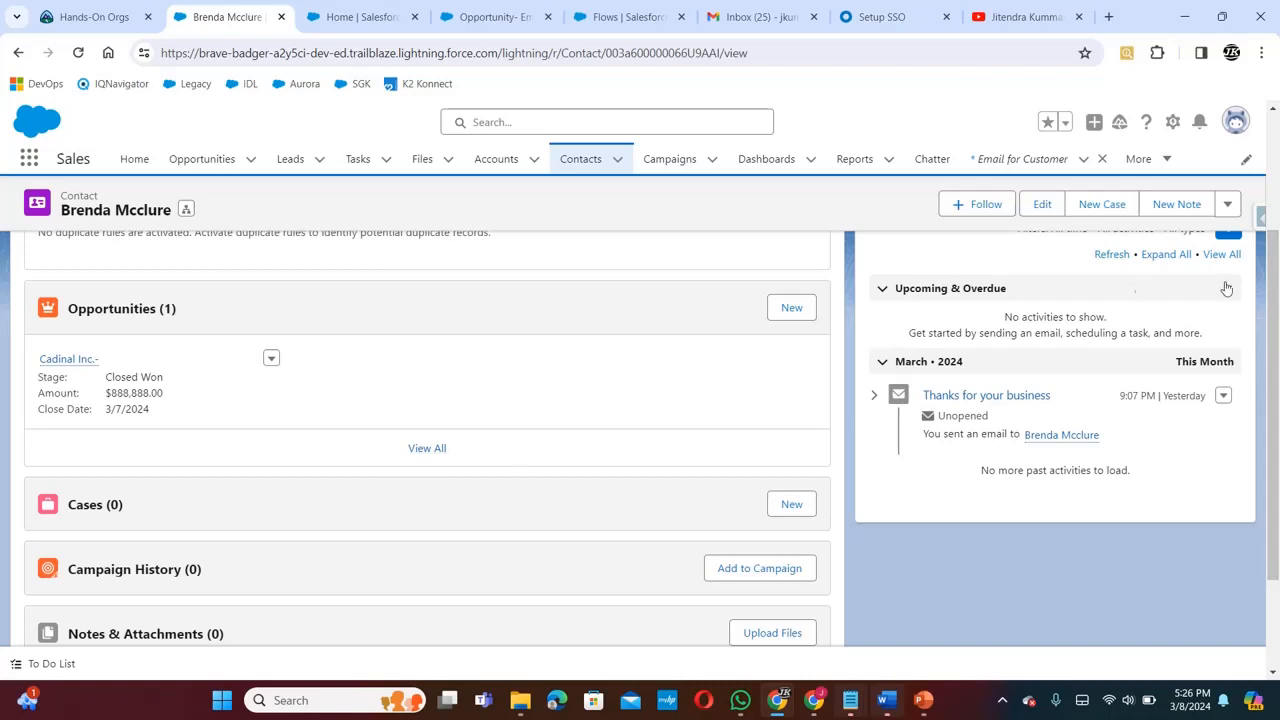
pyautogui.scroll(2, 1275, 310)
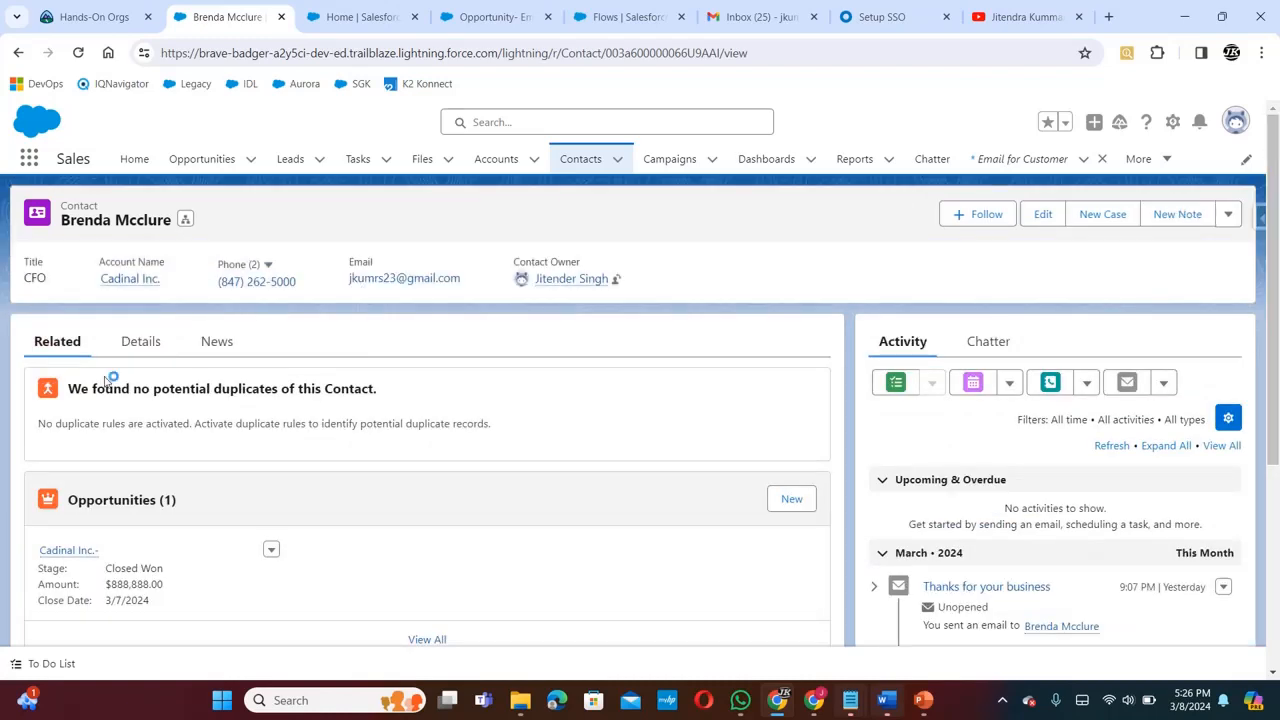
pyautogui.click(130, 350)
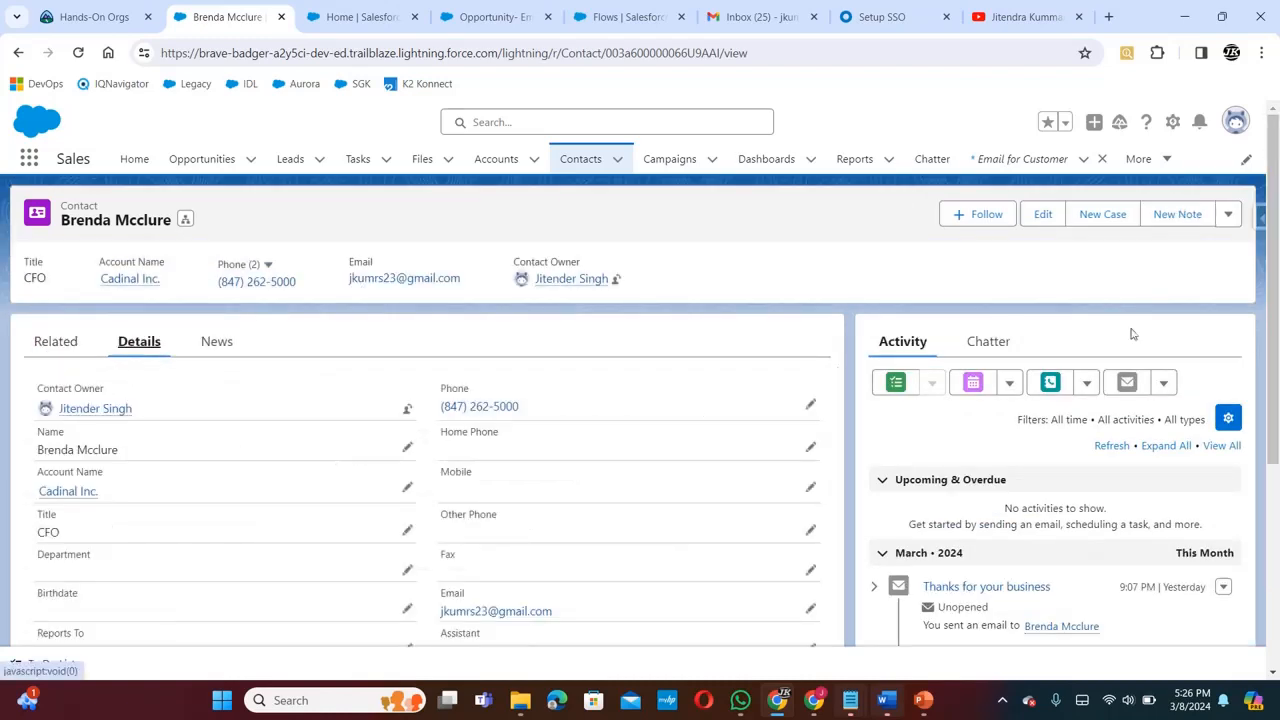
pyautogui.moveTo(1277, 230); pyautogui.dragTo(1278, 400)
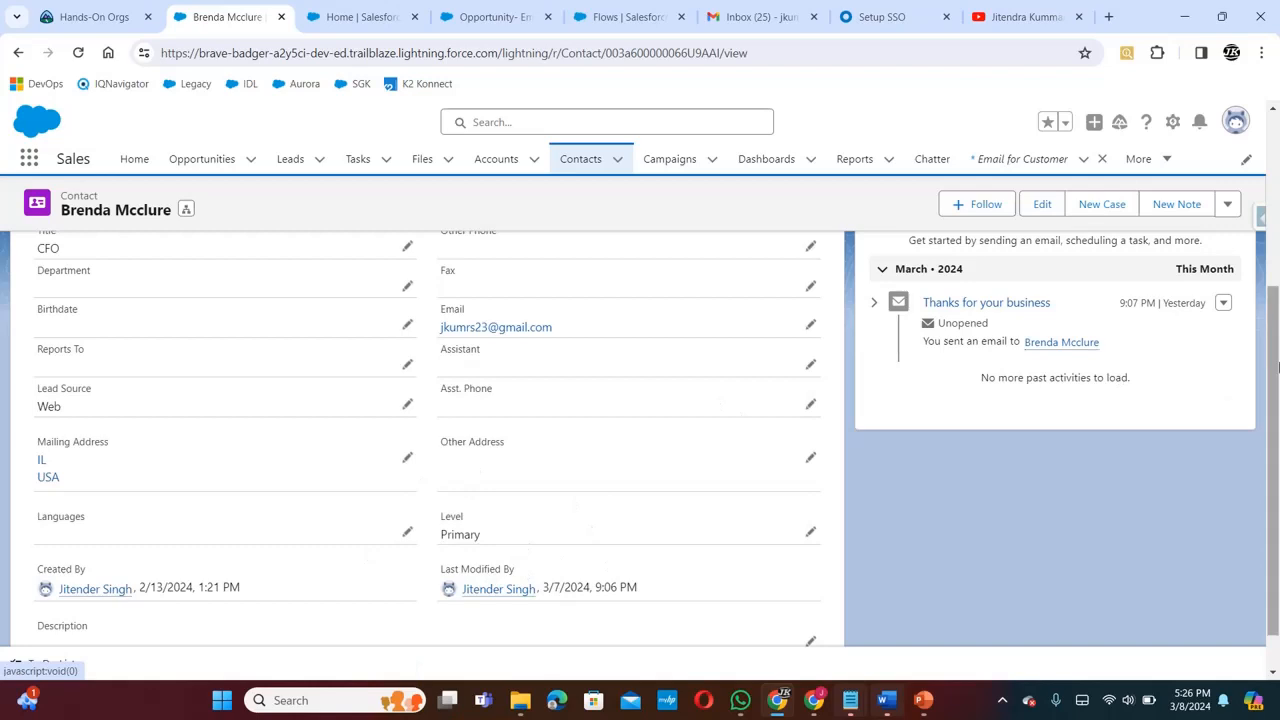
pyautogui.moveTo(1273, 370); pyautogui.dragTo(1268, 210)
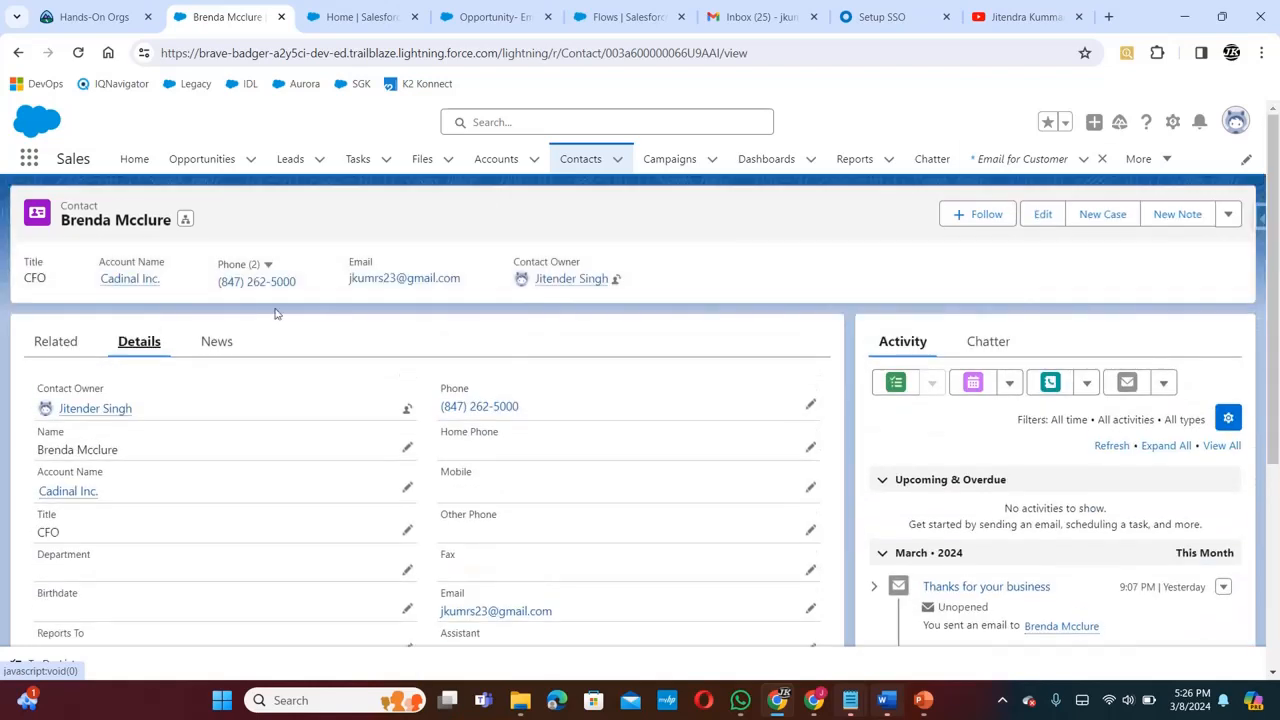
pyautogui.click(19, 53)
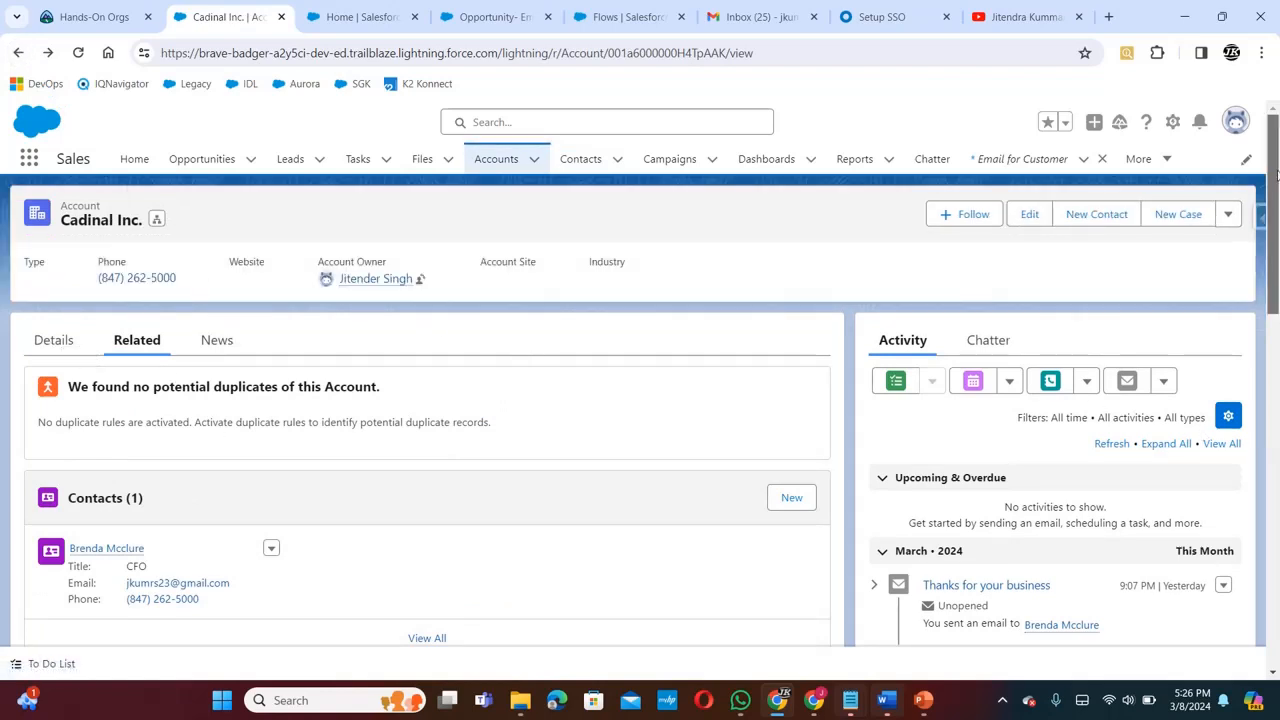
pyautogui.scroll(-2, 1275, 175)
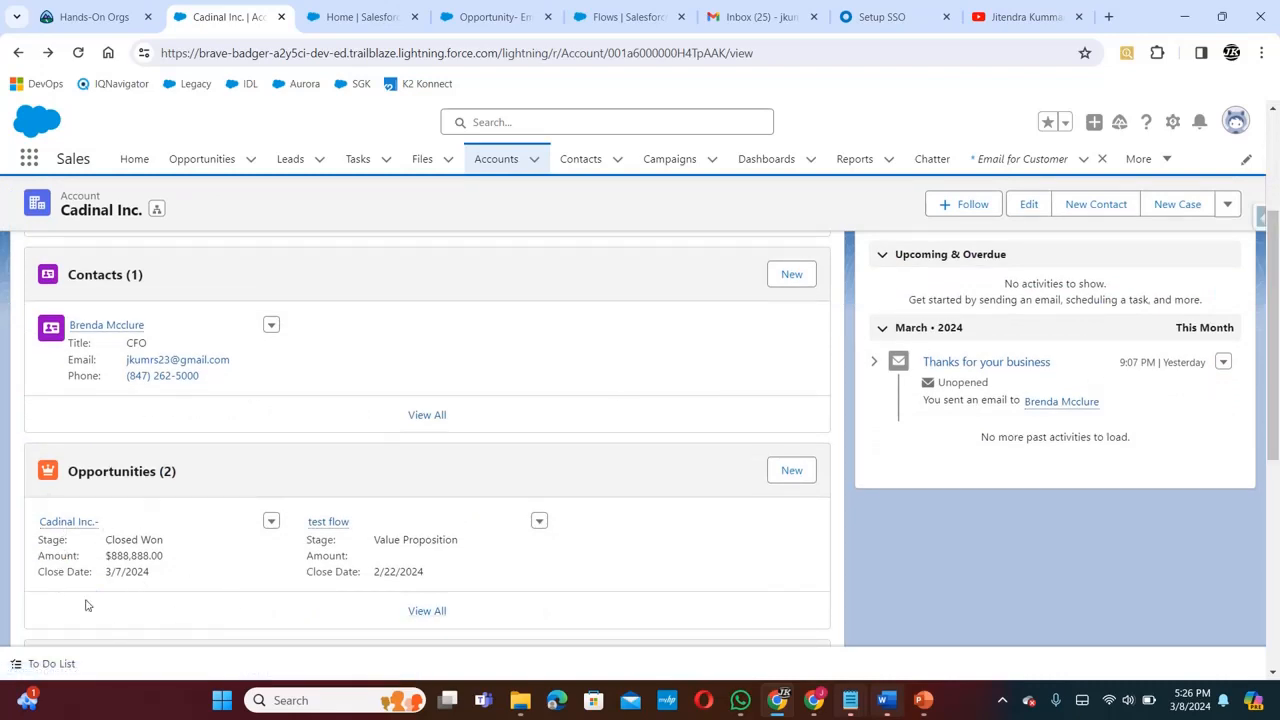
# Return to the flow's debug setup, choose Cadinal Inc.- as the triggering opportunity, and run the debug
pyautogui.hotkey('alt', 'Tab')
pyautogui.hotkey('alt', 'Tab')
pyautogui.click(624, 20)
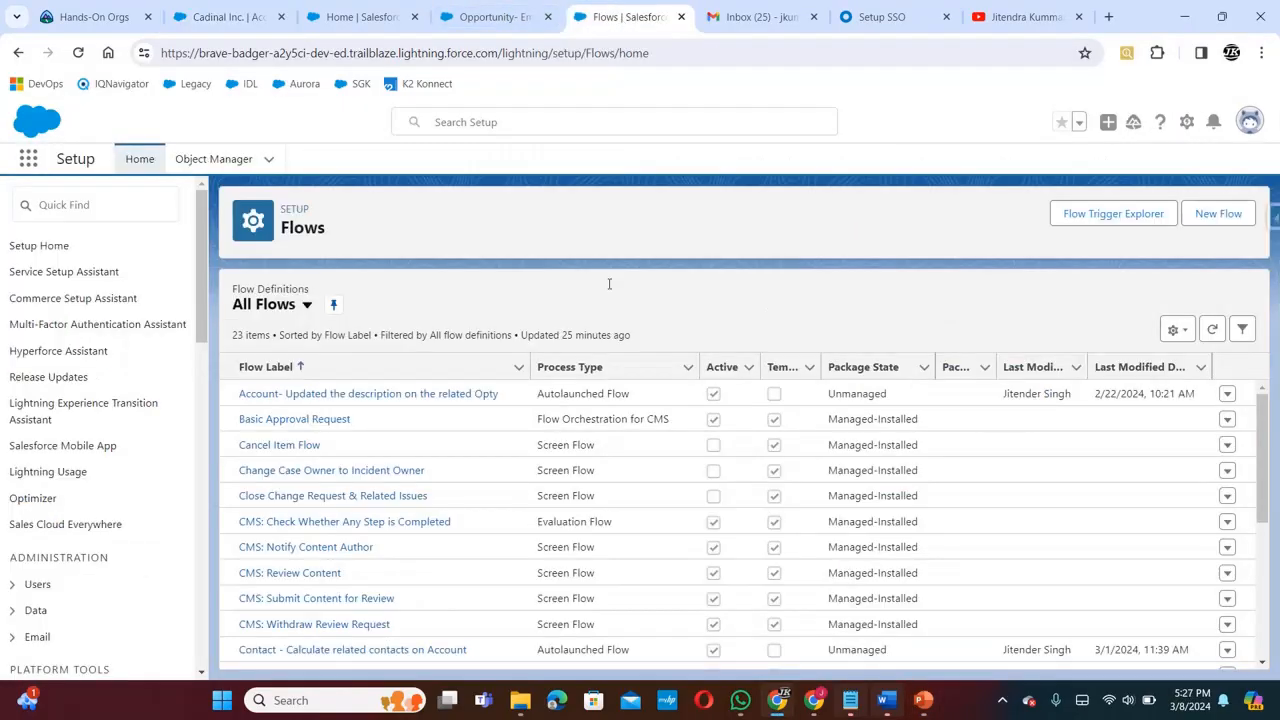
pyautogui.click(497, 16)
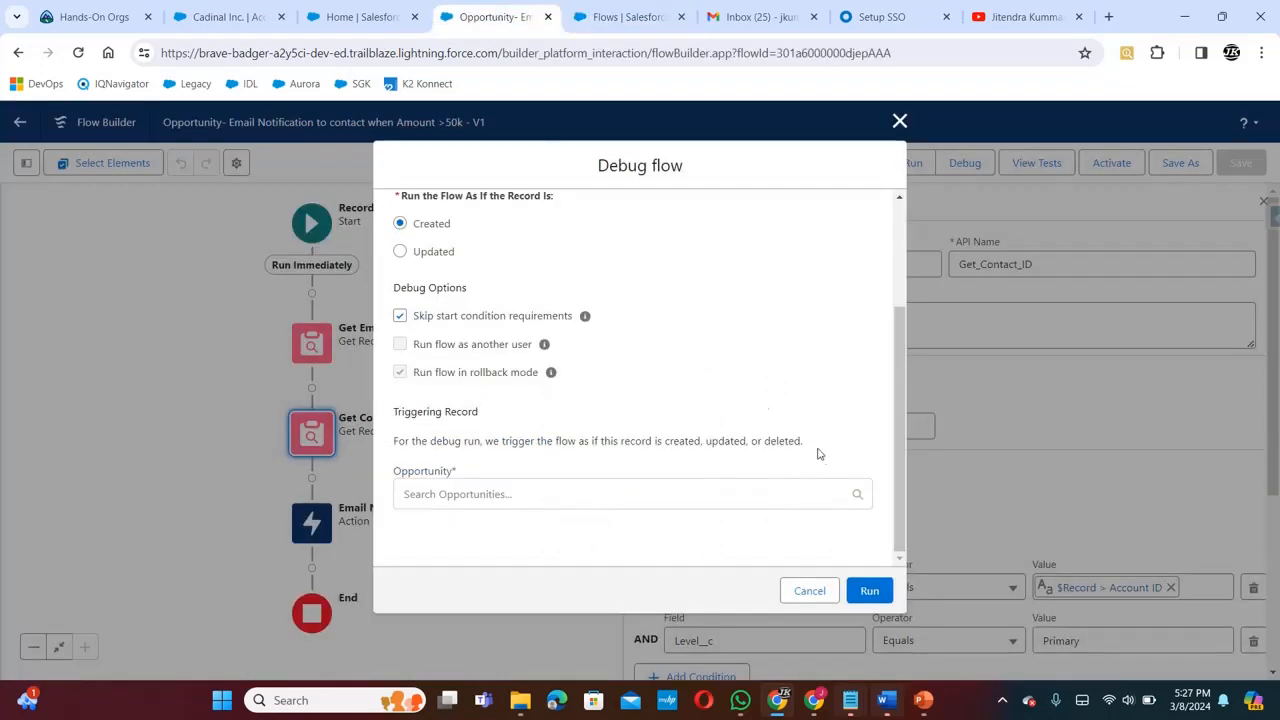
pyautogui.click(557, 491)
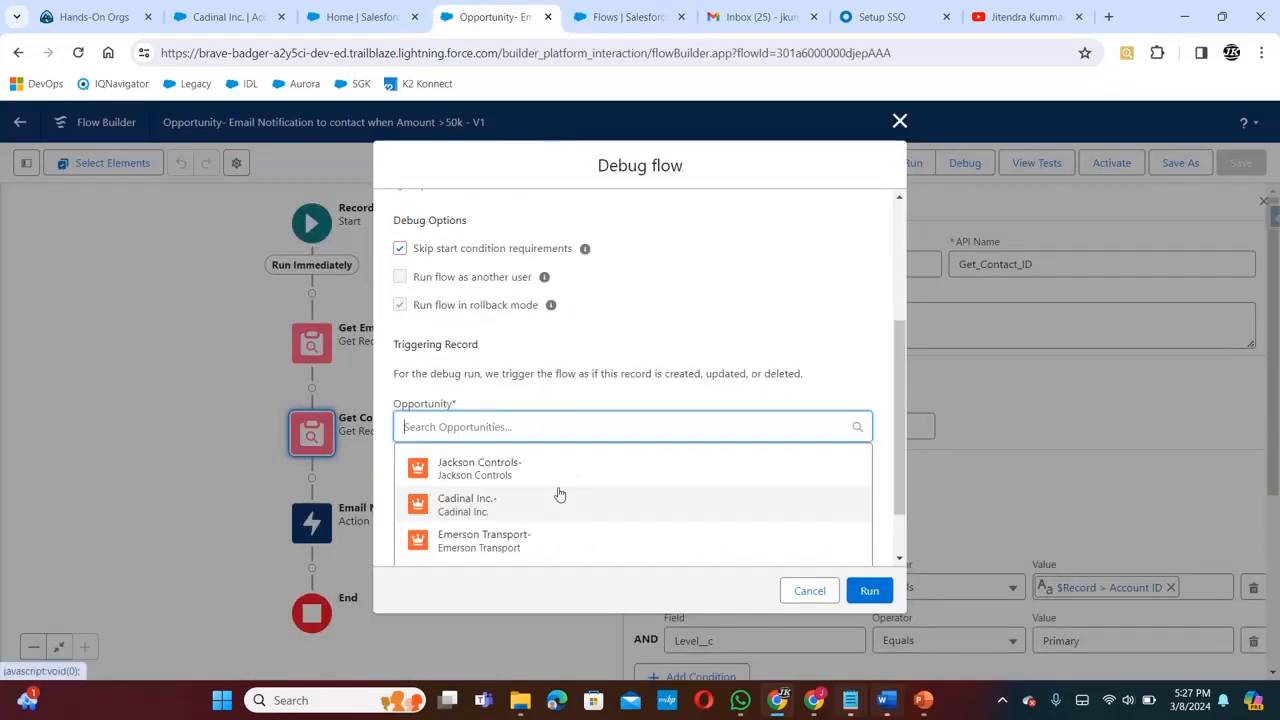
pyautogui.click(533, 511)
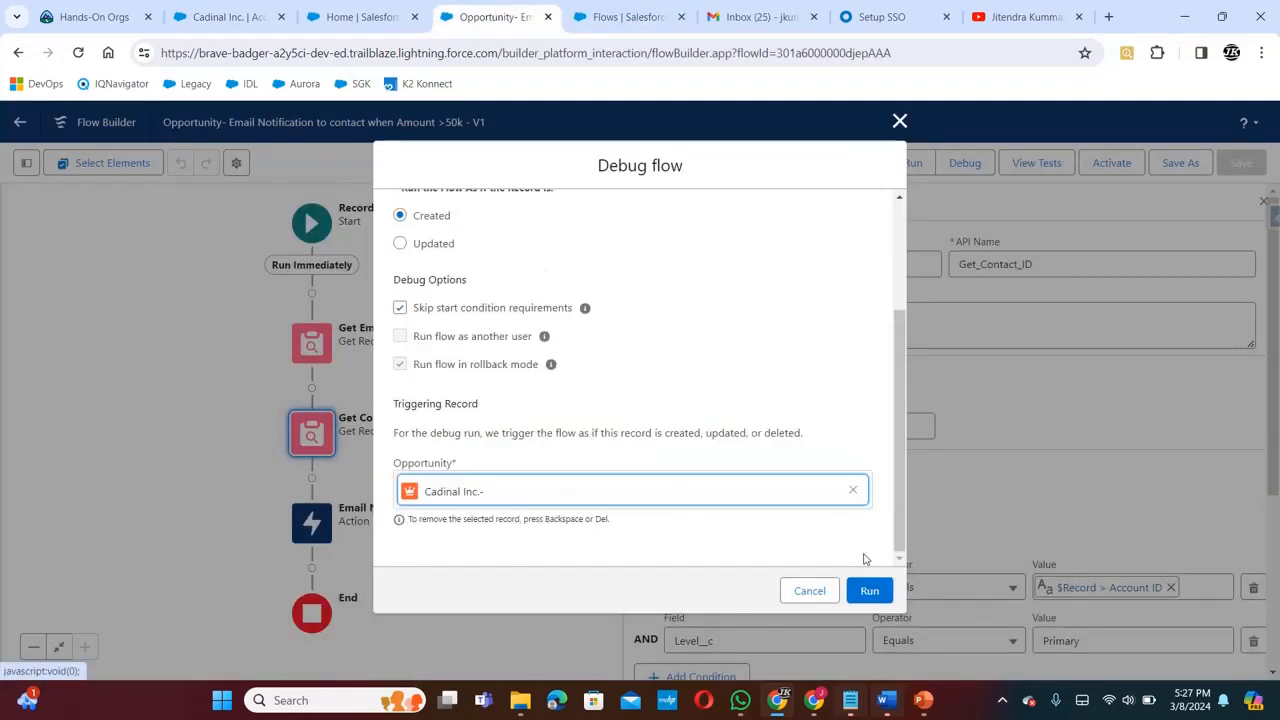
pyautogui.click(869, 590)
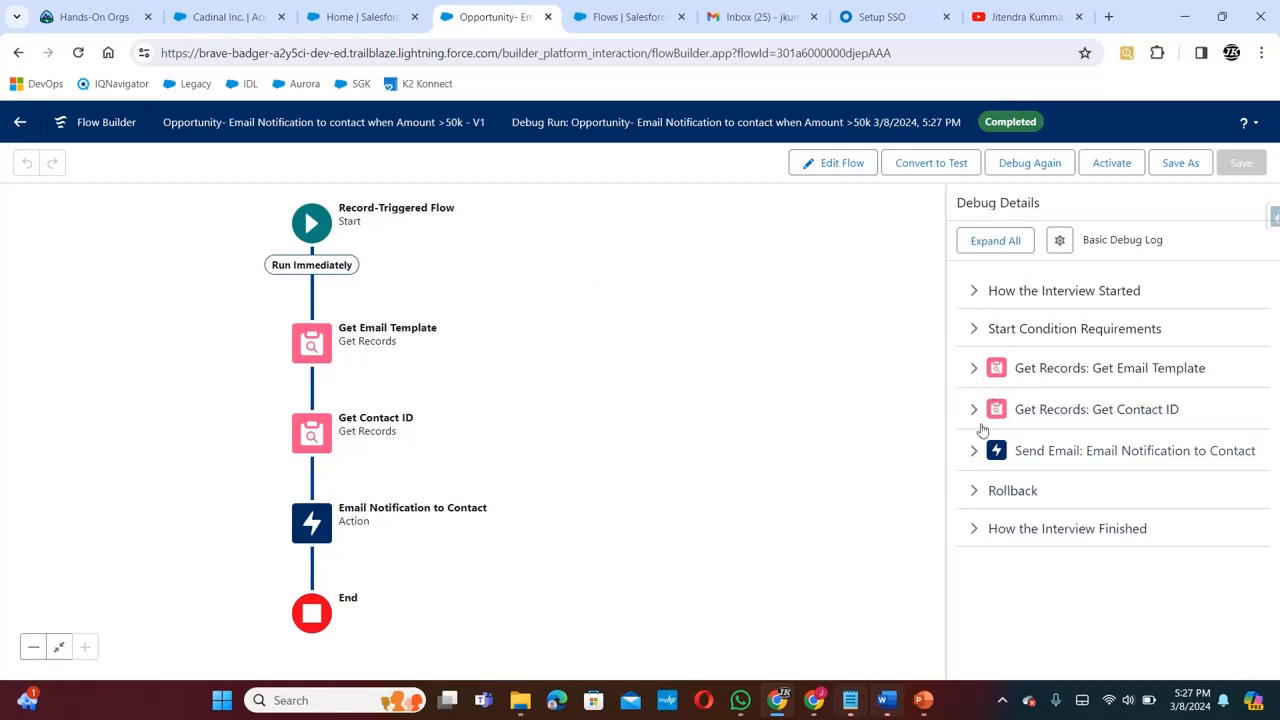
# Examine the debug details of Get Email Template, Get Contact ID, the Send Email action and the rollback
pyautogui.rightClick(977, 375)
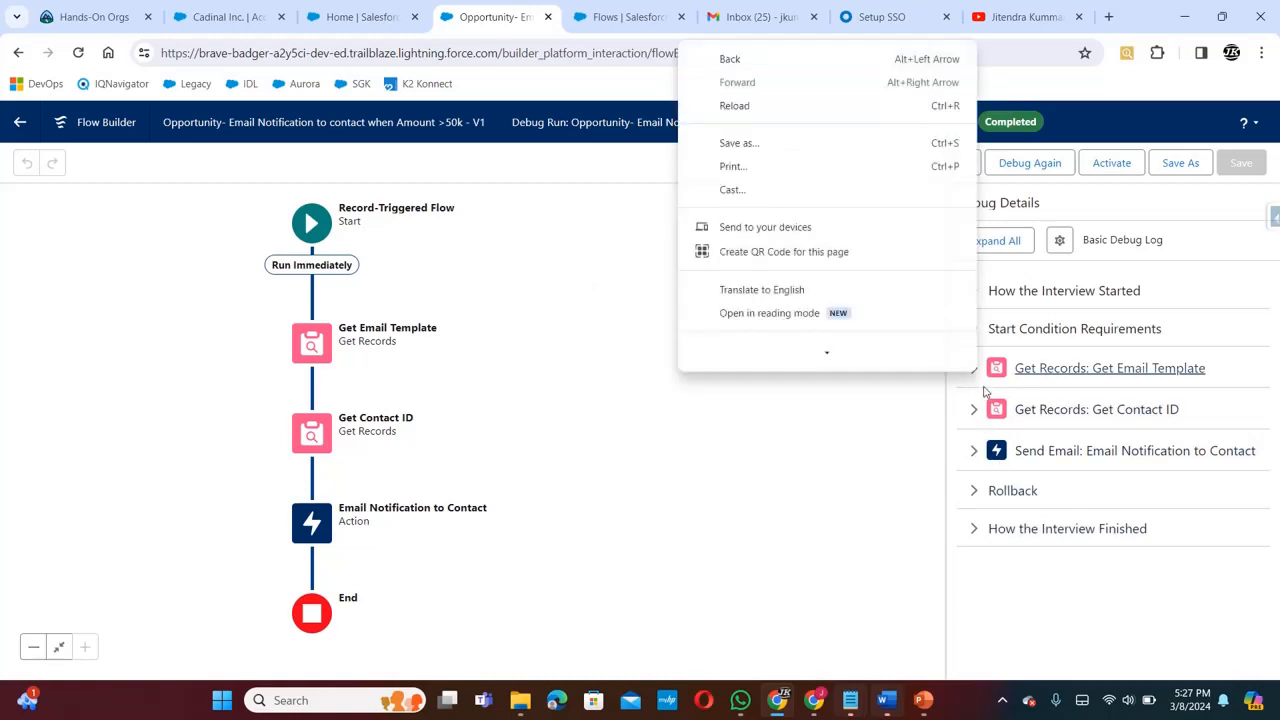
pyautogui.click(966, 392)
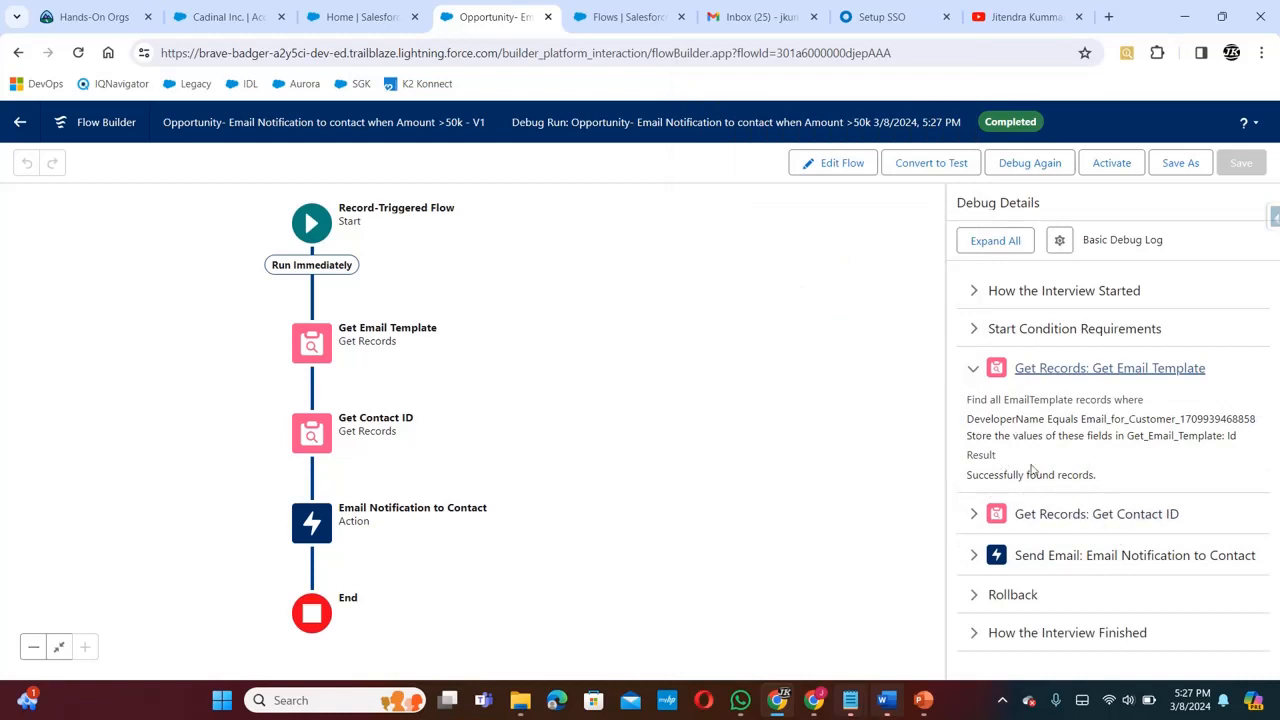
pyautogui.rightClick(973, 515)
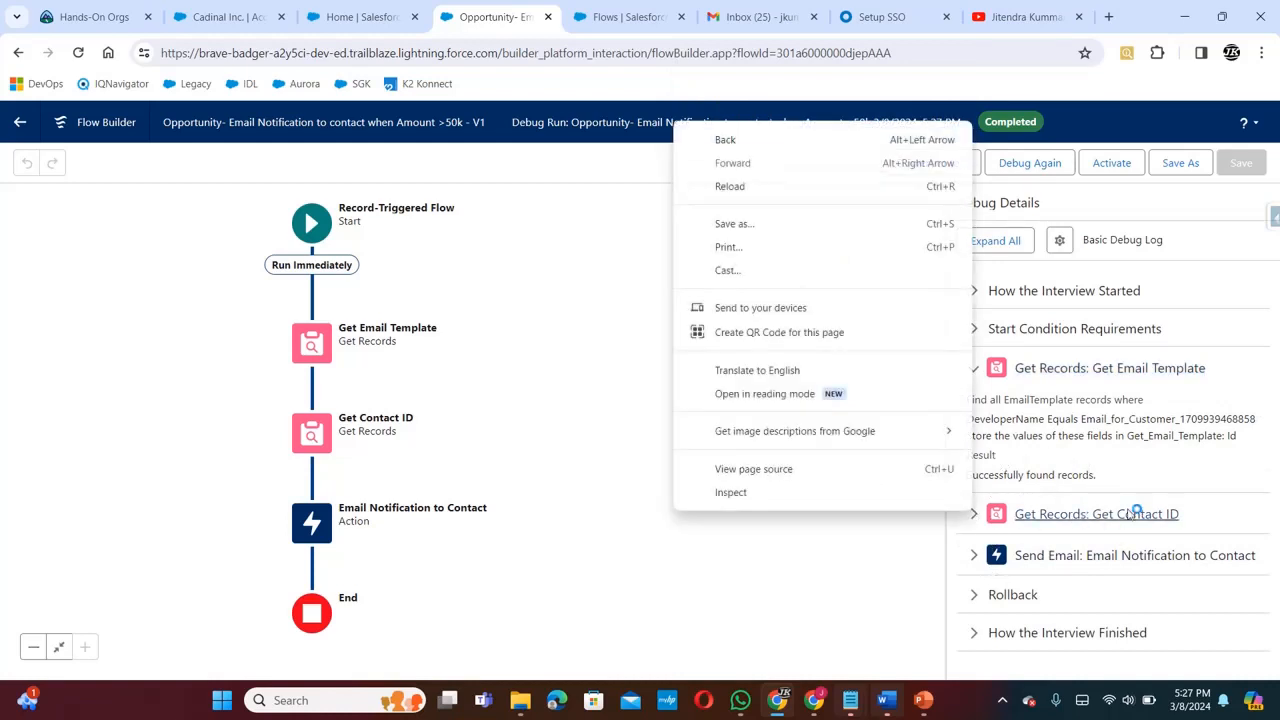
pyautogui.click(974, 516)
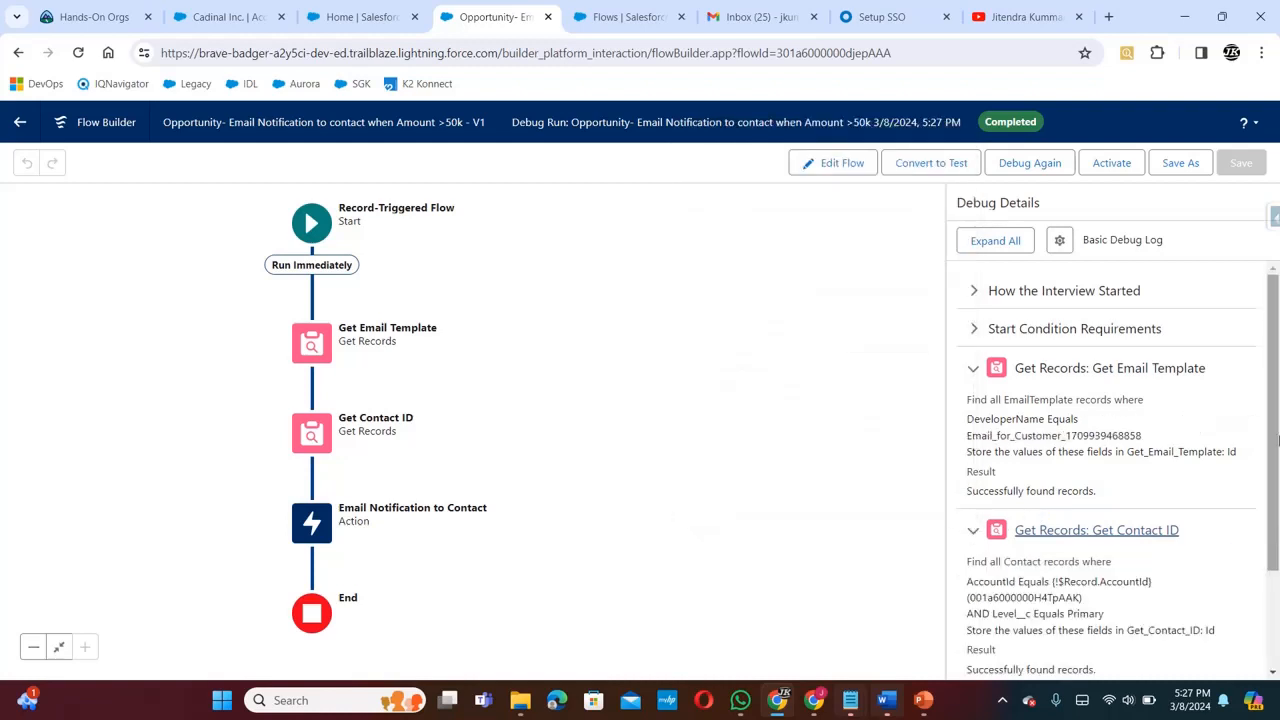
pyautogui.scroll(-3, 1057, 572)
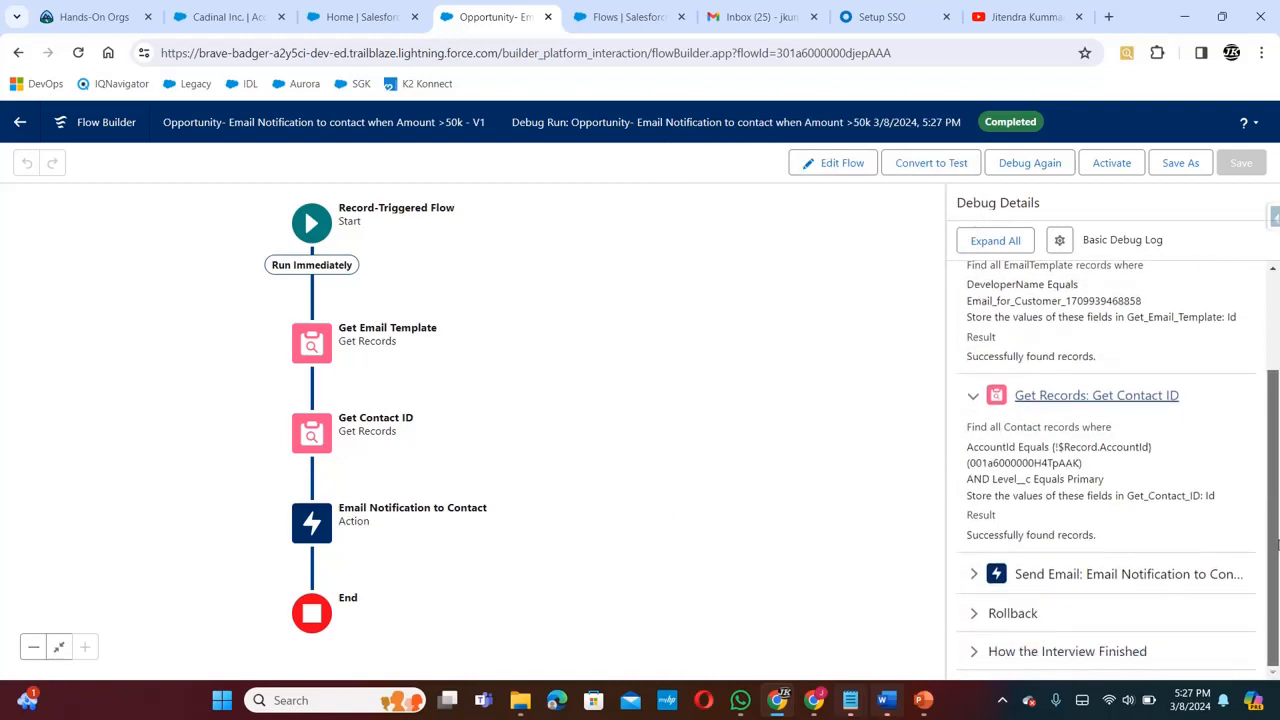
pyautogui.click(974, 574)
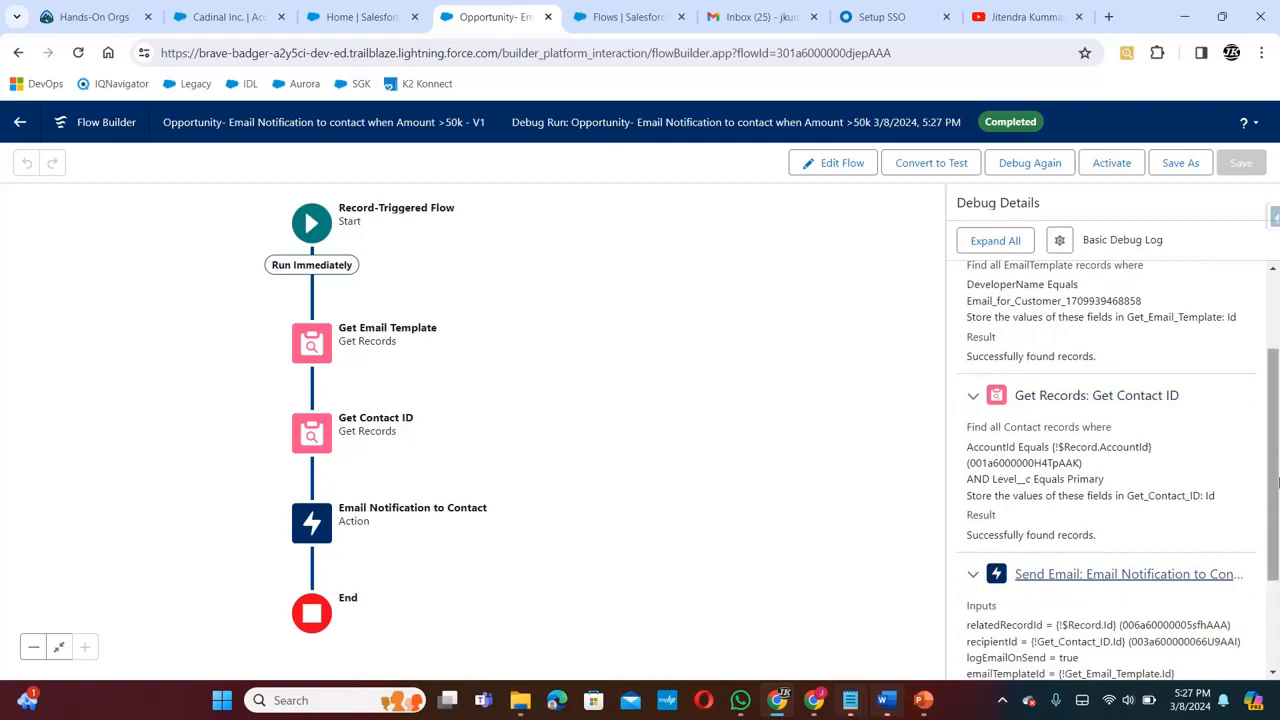
pyautogui.moveTo(1273, 438); pyautogui.dragTo(1147, 514)
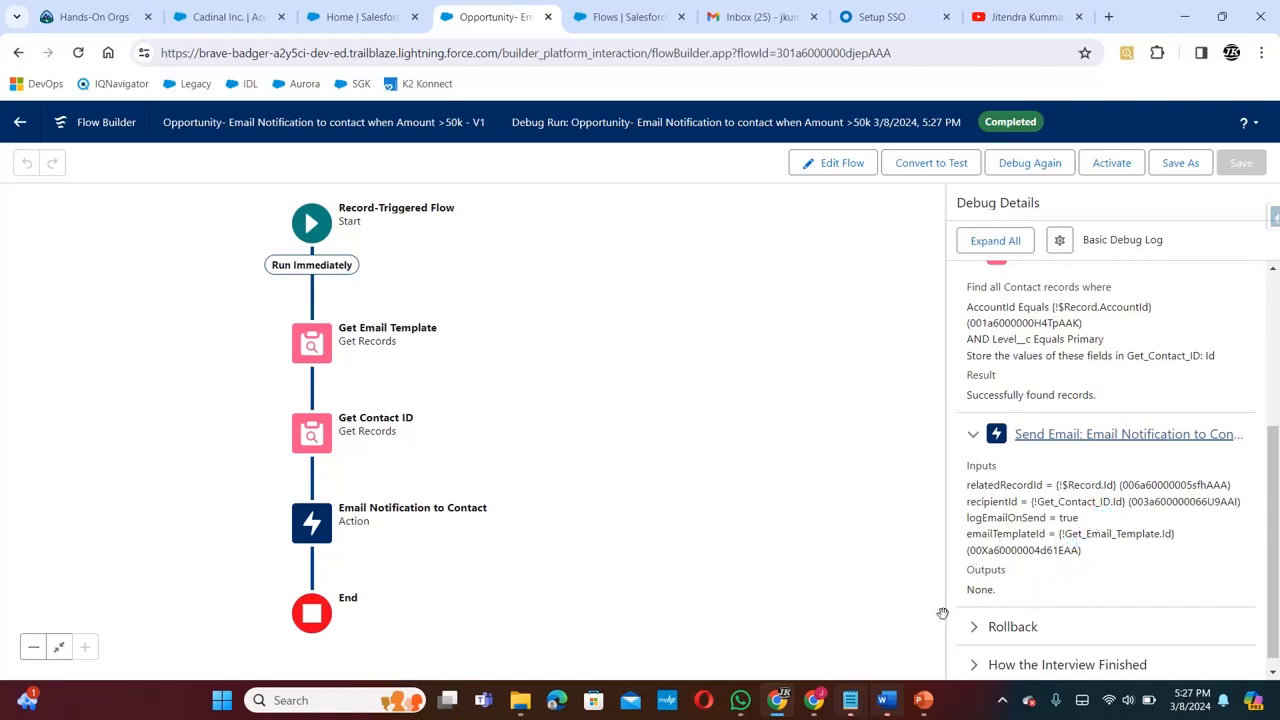
pyautogui.click(985, 630)
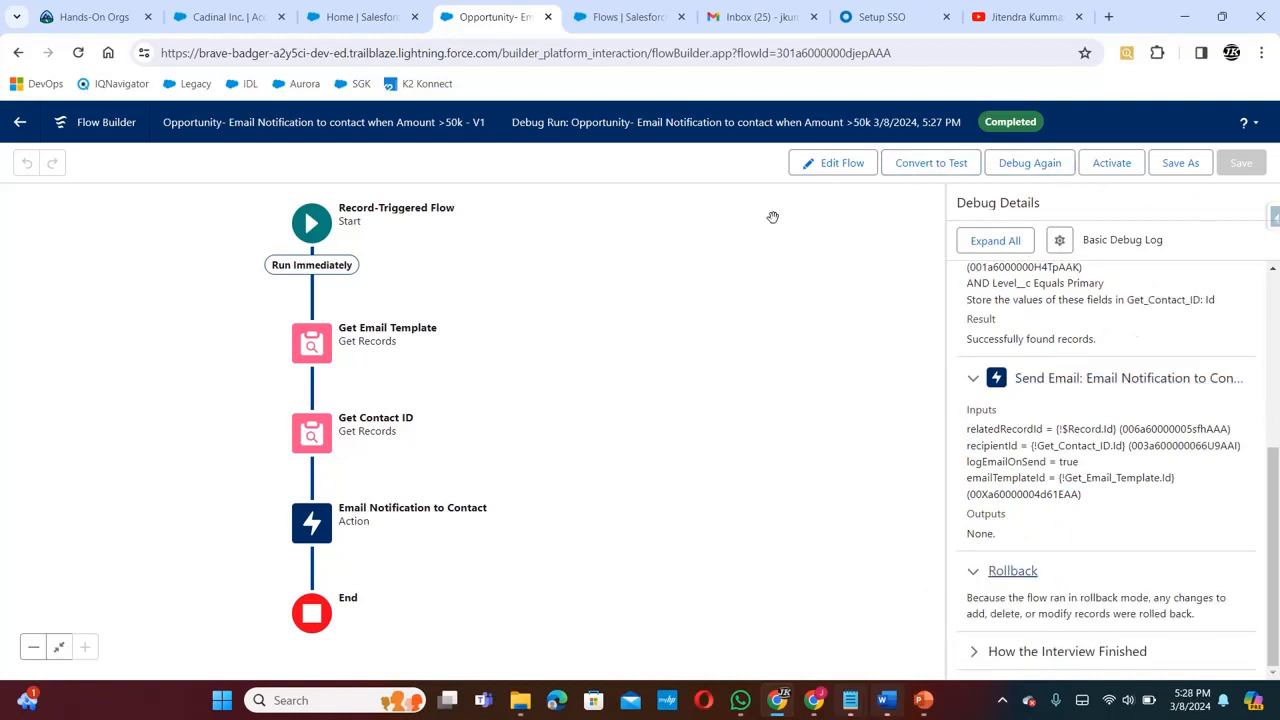
# Activate the flow and reload the Cadinal Inc. account record to review its details and activity
pyautogui.click(1108, 164)
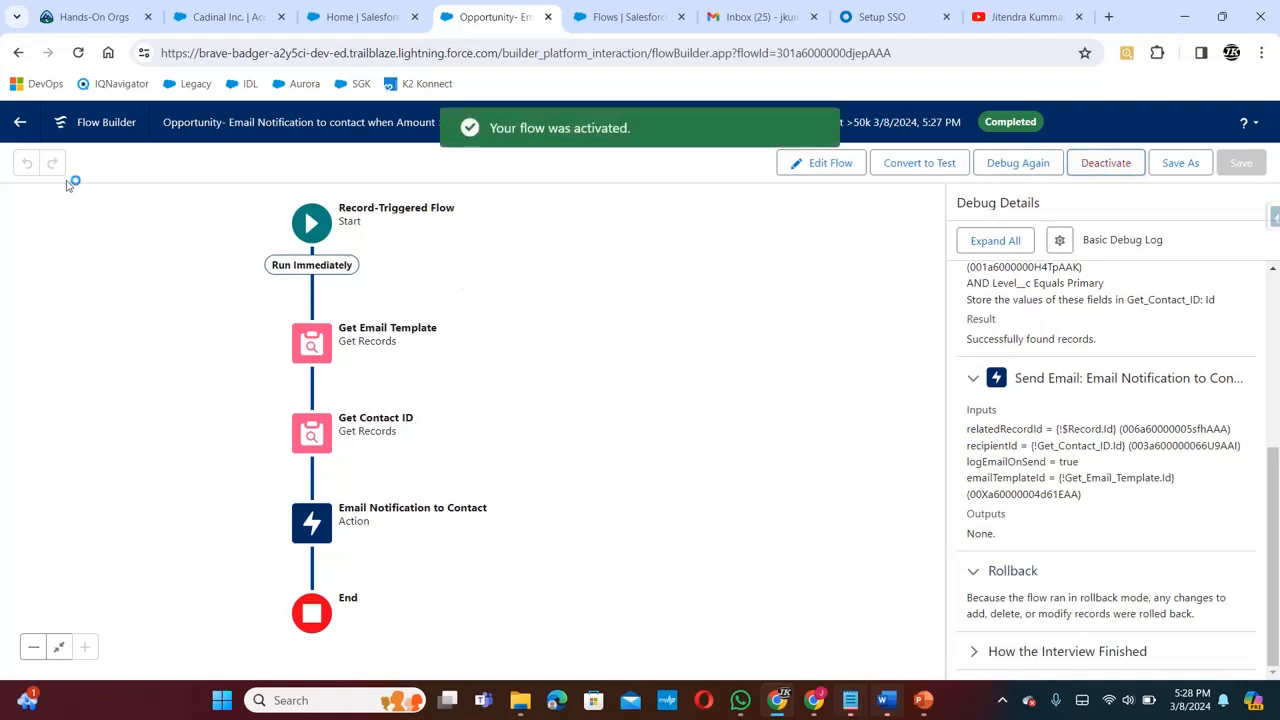
pyautogui.click(220, 18)
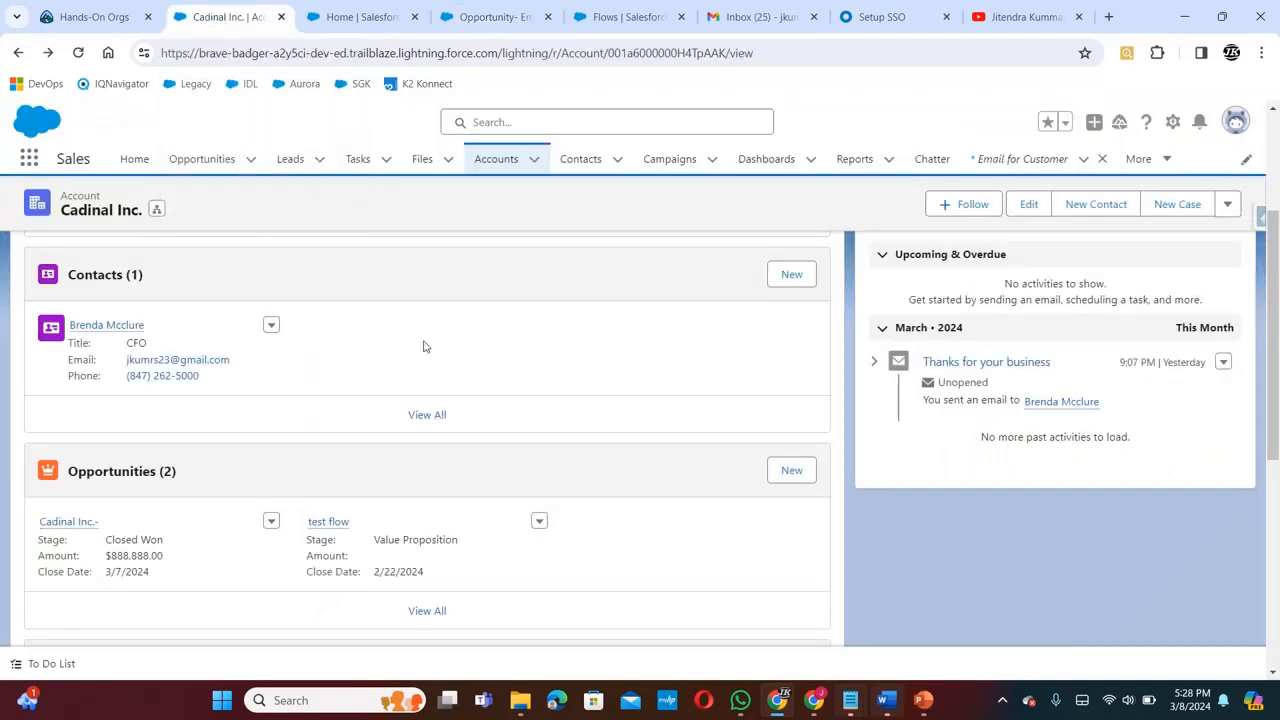
pyautogui.click(79, 53)
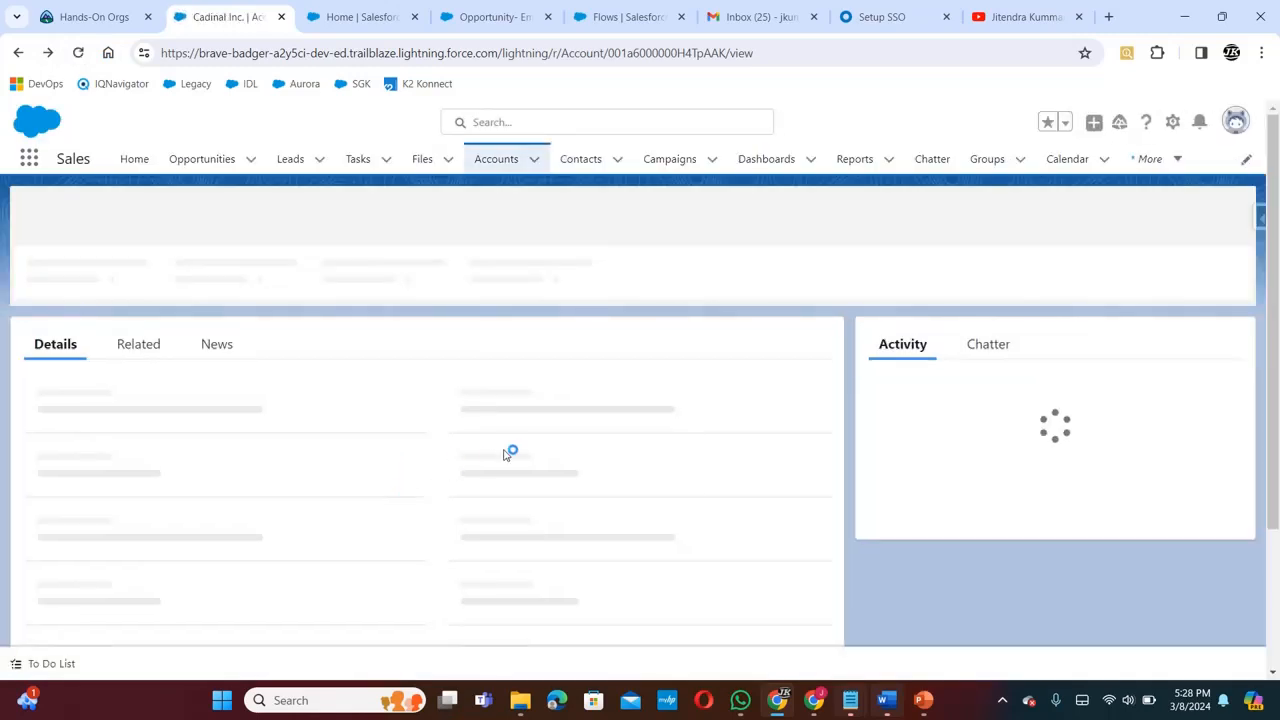
pyautogui.scroll(-4, 1278, 238)
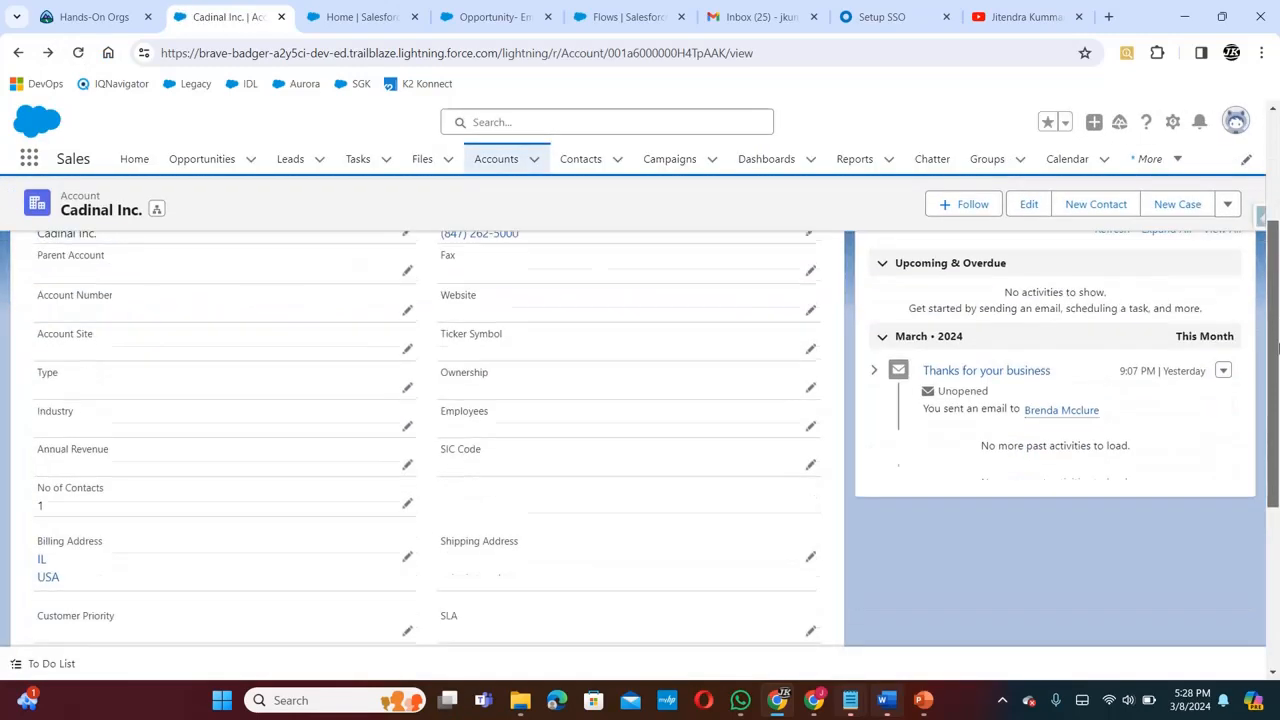
pyautogui.scroll(3, 1252, 278)
pyautogui.scroll(2, 1252, 278)
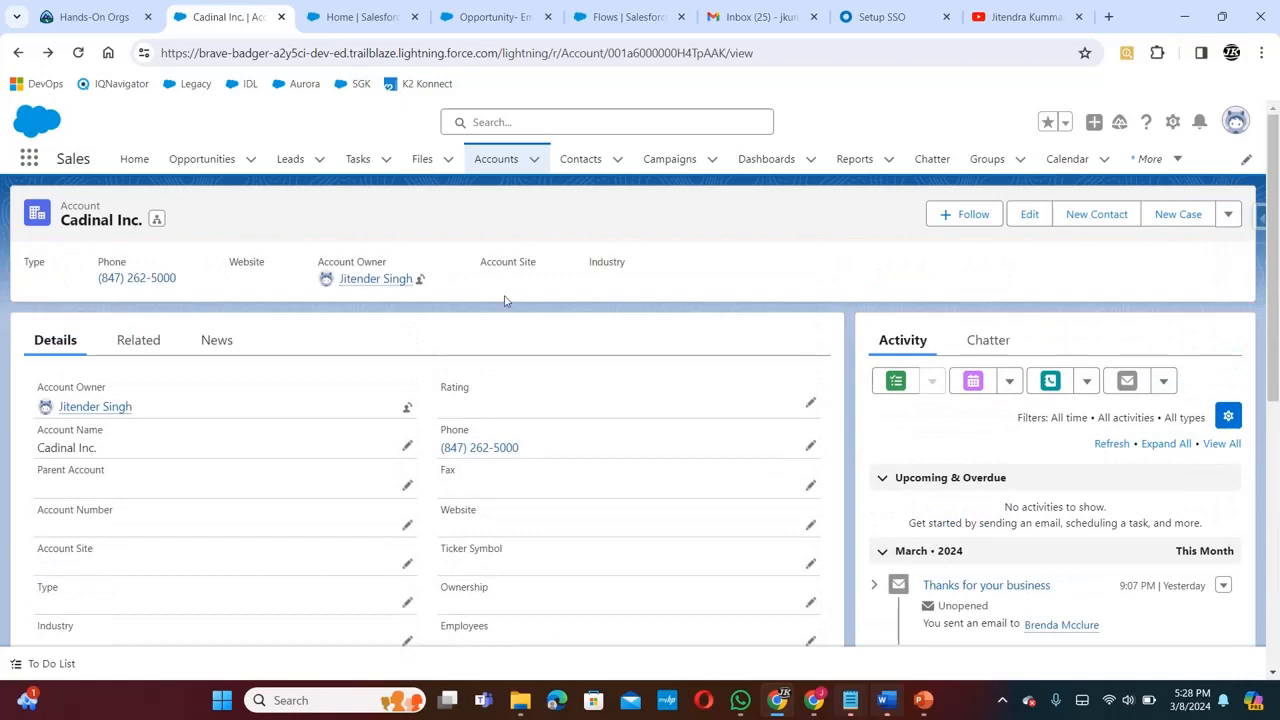
# Open the test flow opportunity from the Cadinal Inc. account's related opportunities and enter 750000 as its amount
pyautogui.click(137, 342)
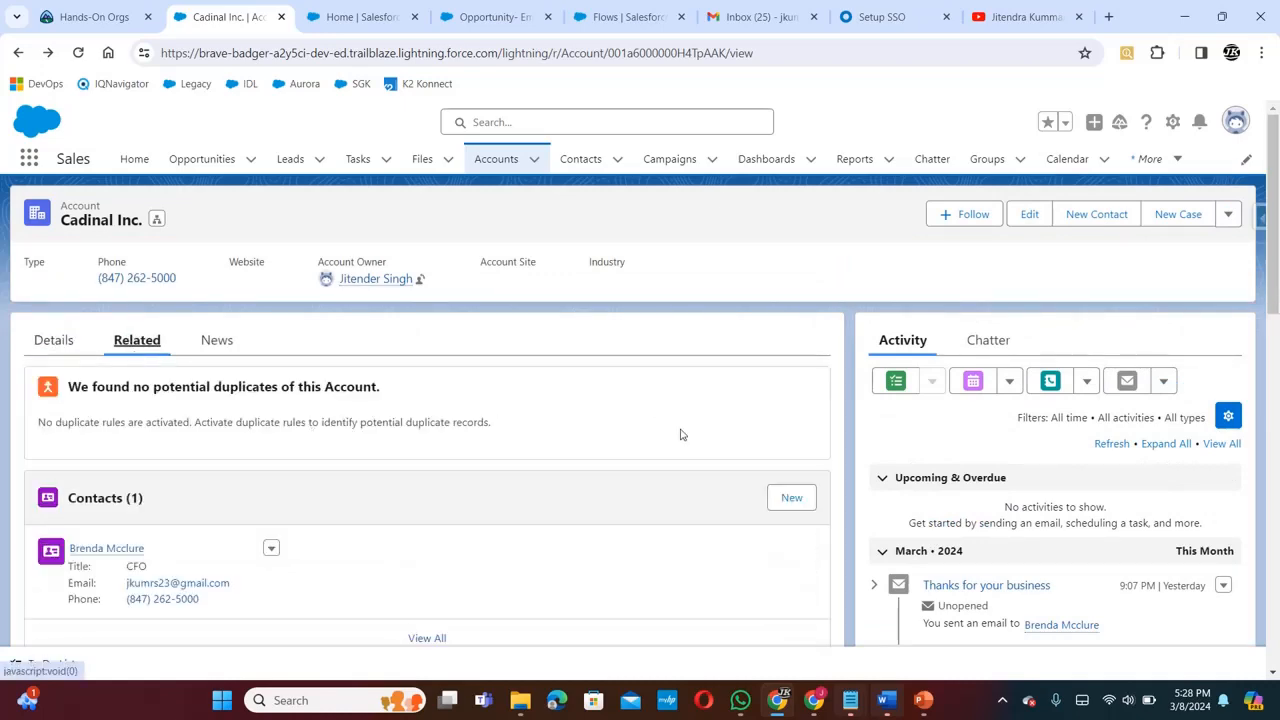
pyautogui.scroll(-2, 1273, 208)
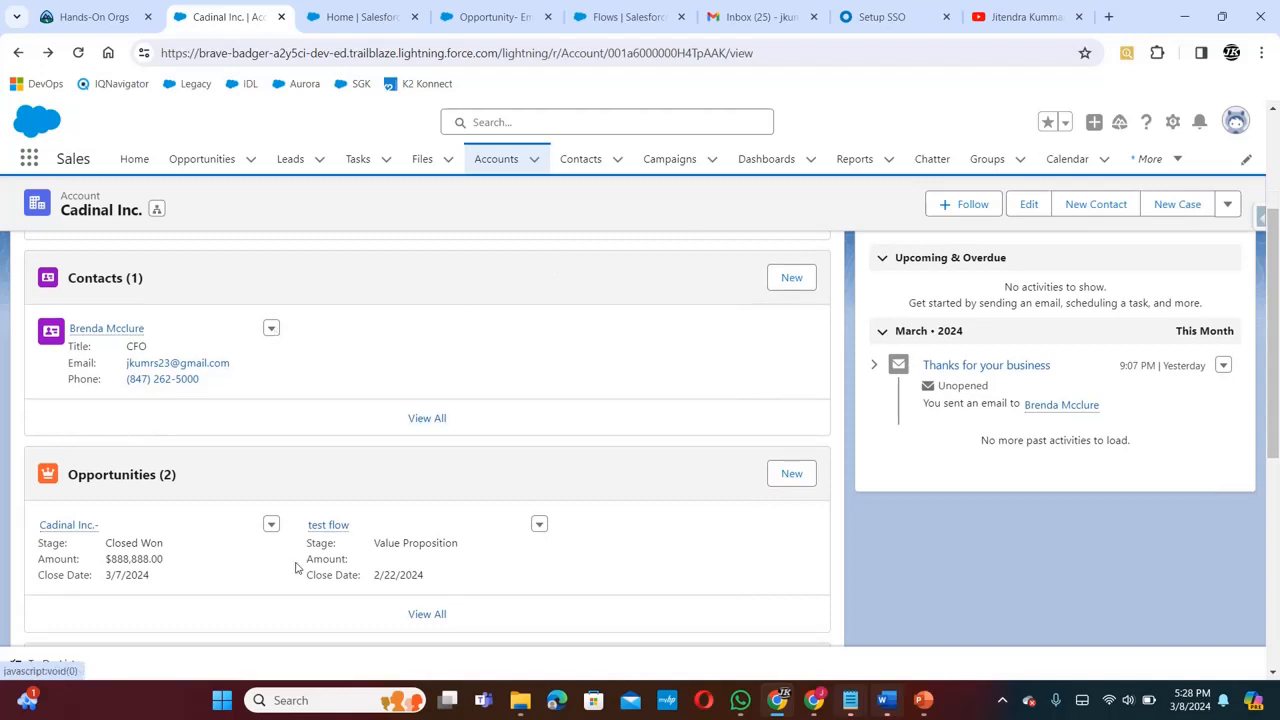
pyautogui.click(331, 527)
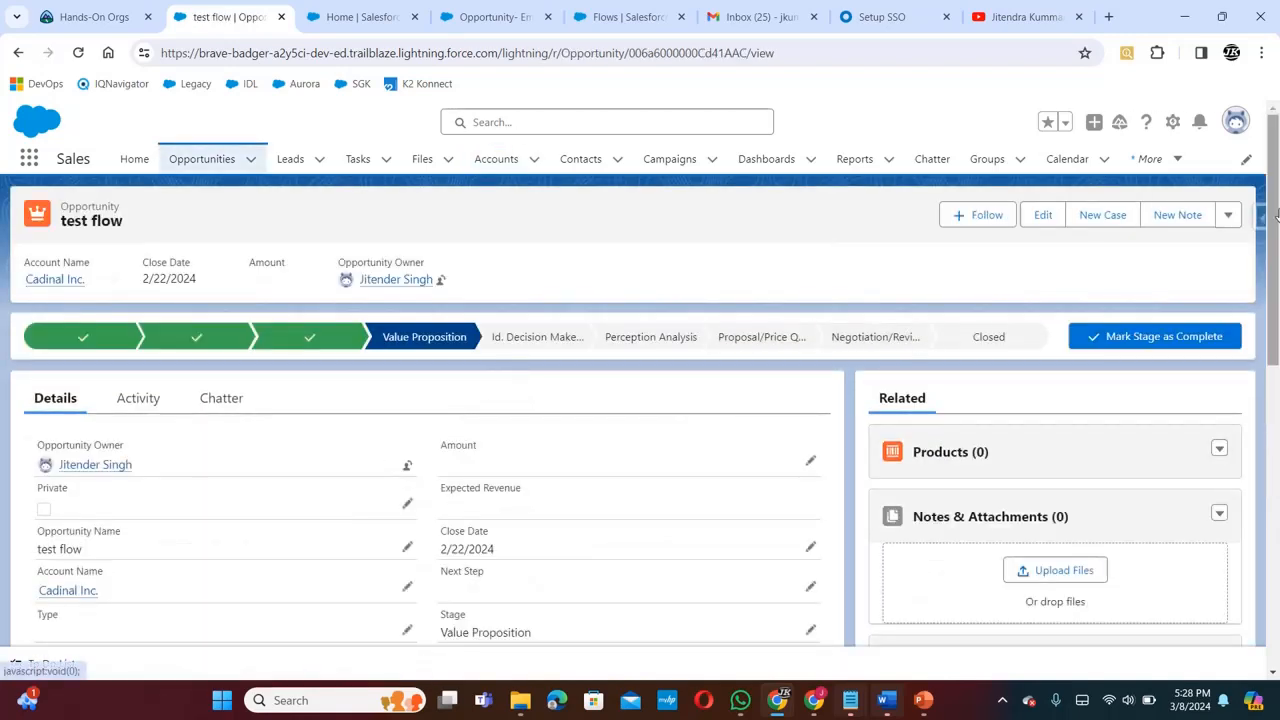
pyautogui.scroll(-2, 1277, 204)
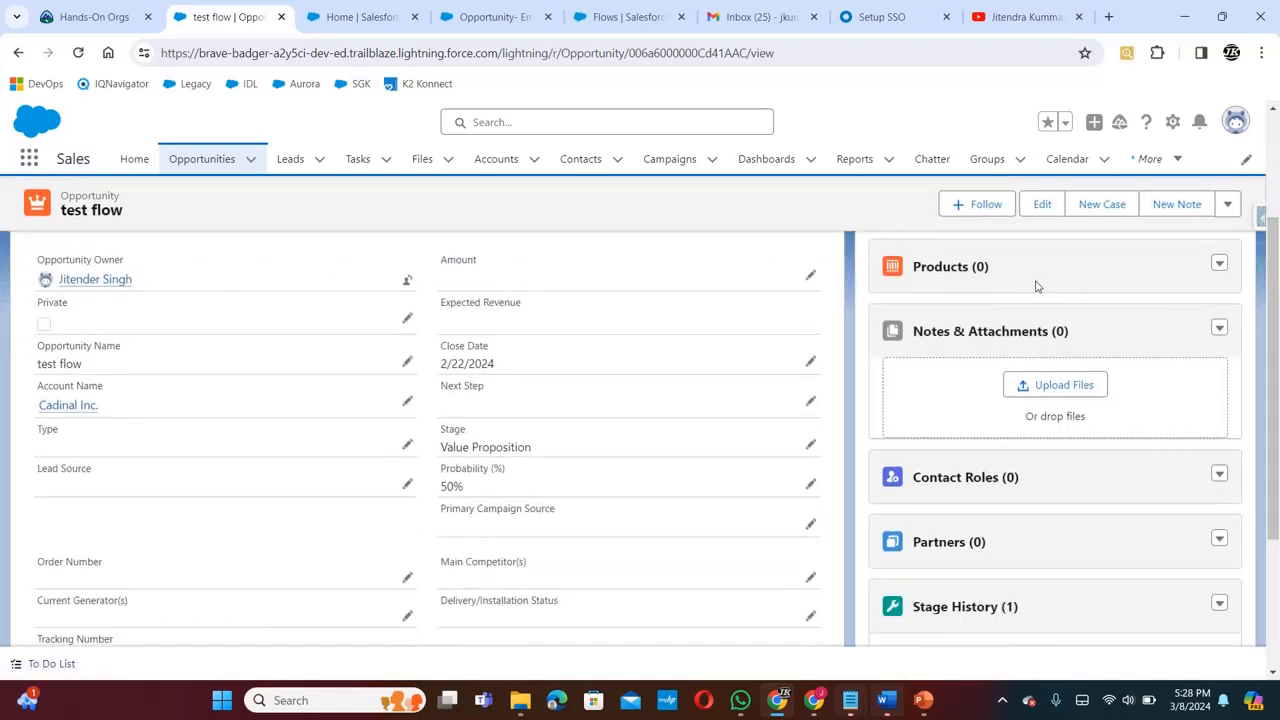
pyautogui.click(812, 279)
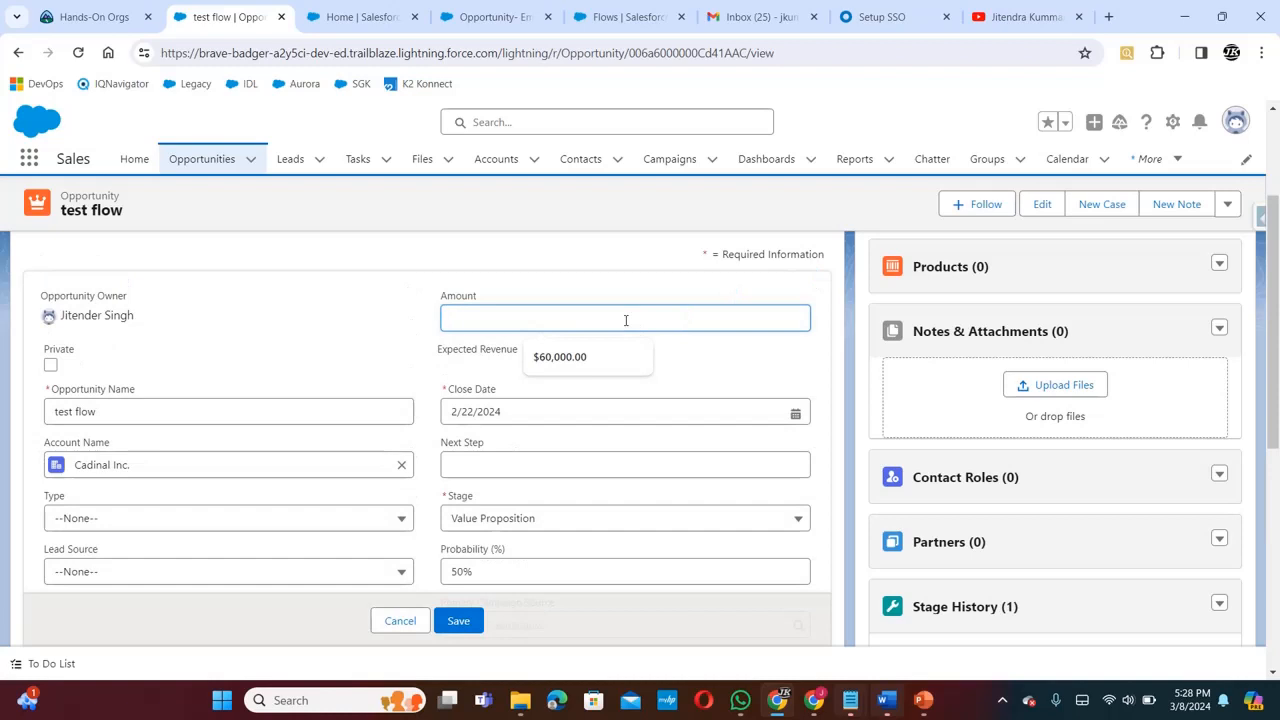
pyautogui.write('750000')
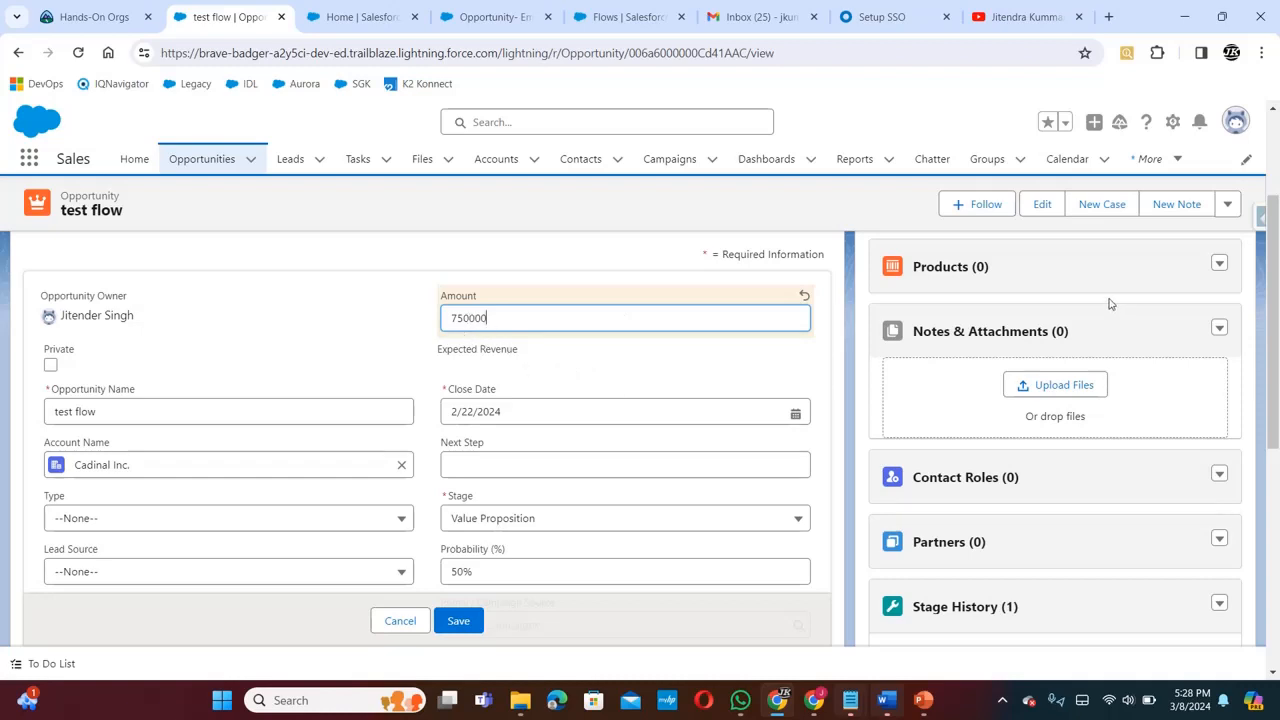
# Set the test flow opportunity's stage to Closed Won and save the record
pyautogui.moveTo(1277, 290); pyautogui.dragTo(1277, 392)
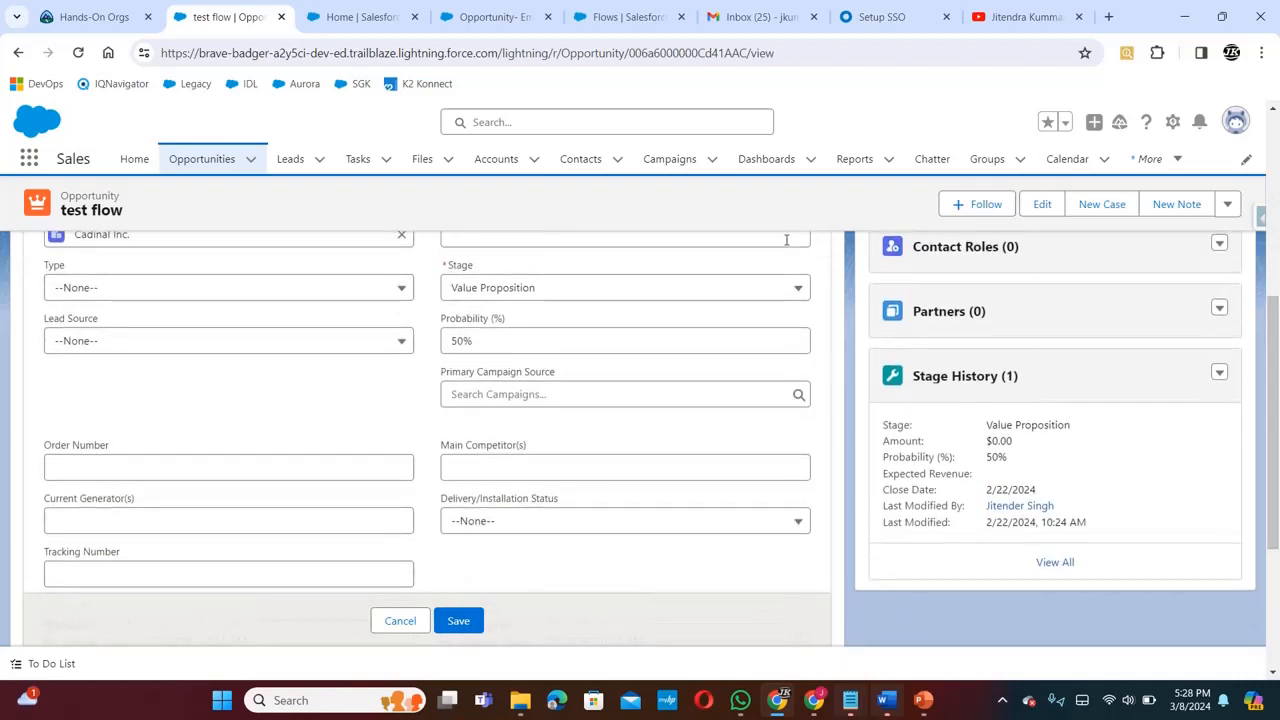
pyautogui.rightClick(800, 290)
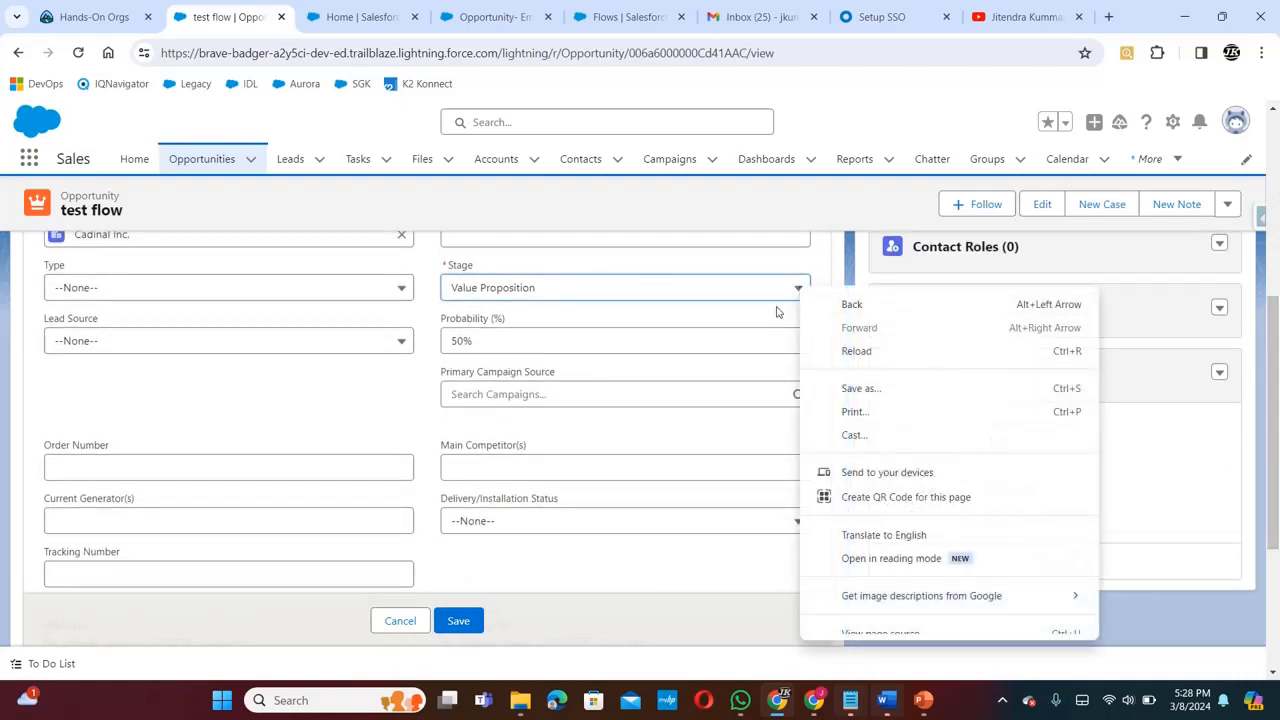
pyautogui.click(779, 290)
pyautogui.click(778, 291)
pyautogui.moveTo(797, 405); pyautogui.dragTo(797, 481)
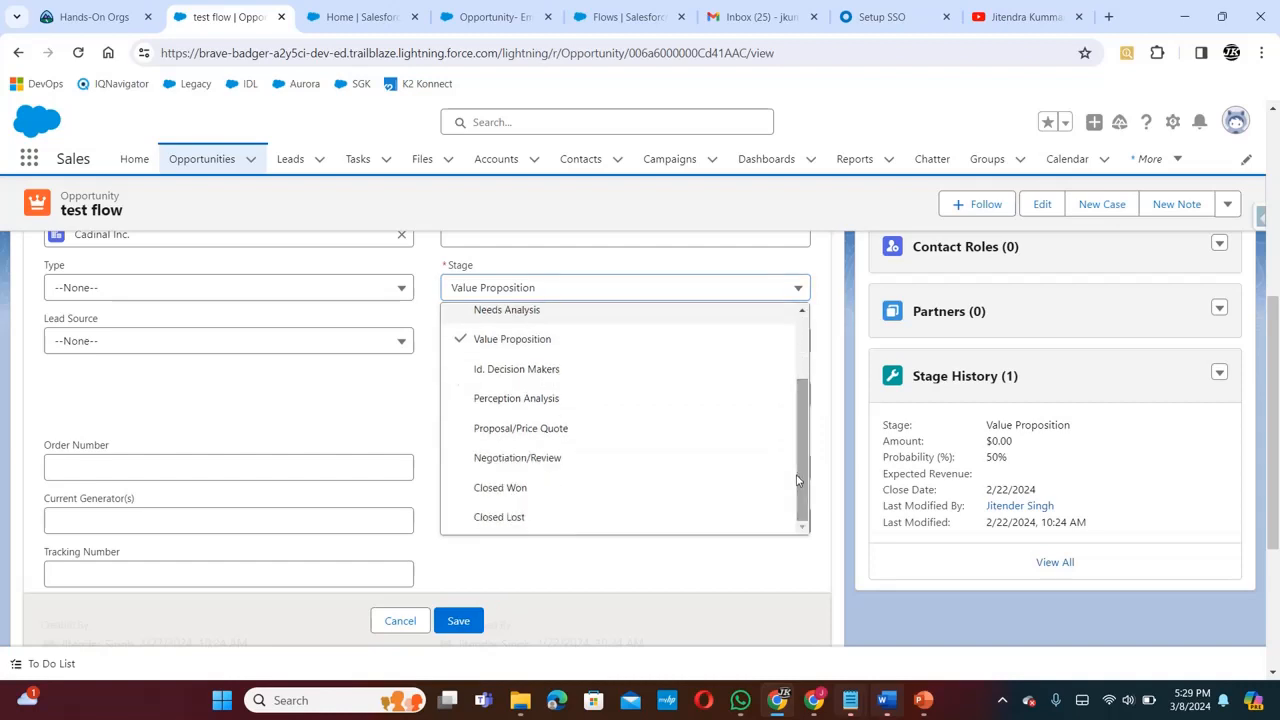
pyautogui.click(560, 490)
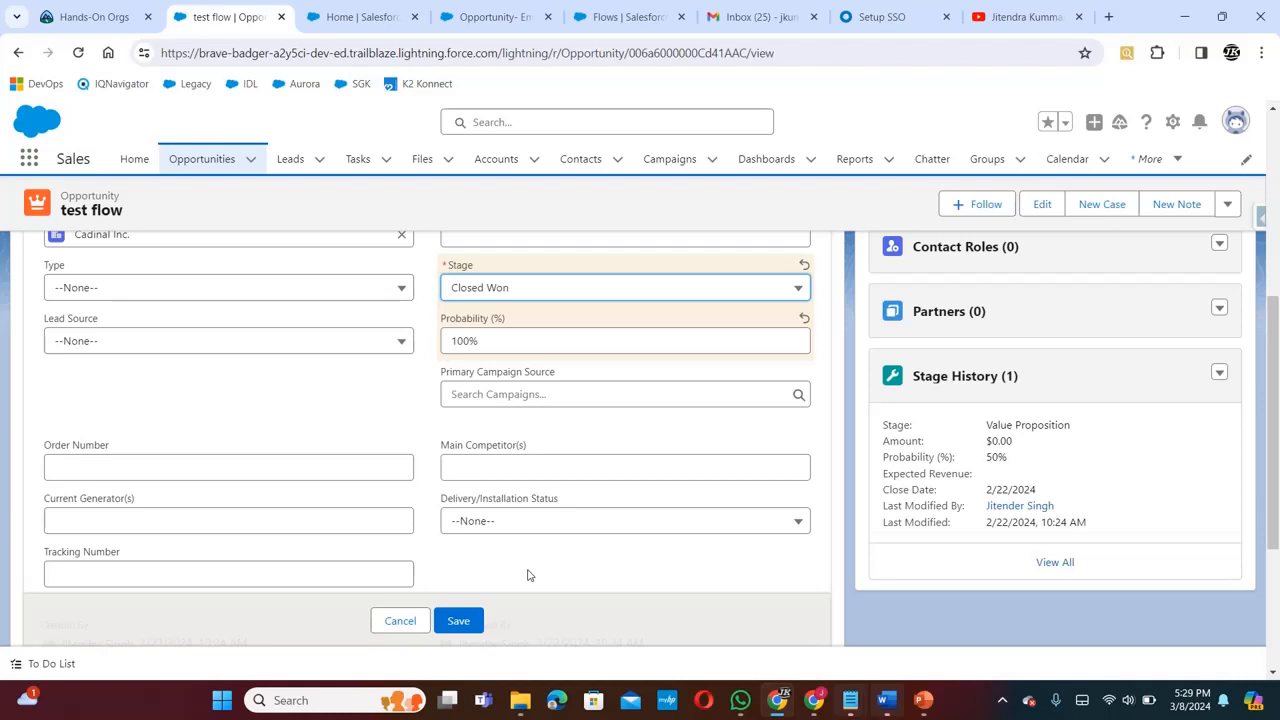
pyautogui.click(455, 621)
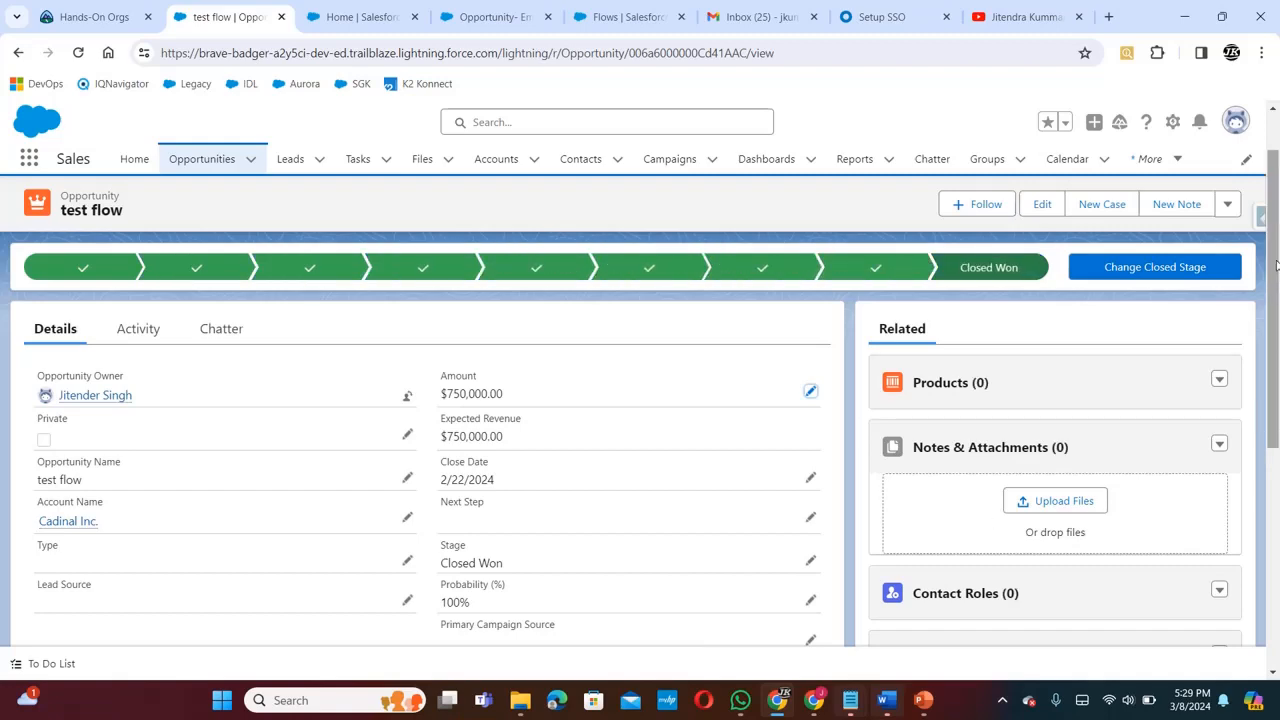
# Check the test flow opportunity's activity and open the "Thank you for your business" email to review its deal details
pyautogui.moveTo(1276, 263); pyautogui.dragTo(1276, 310)
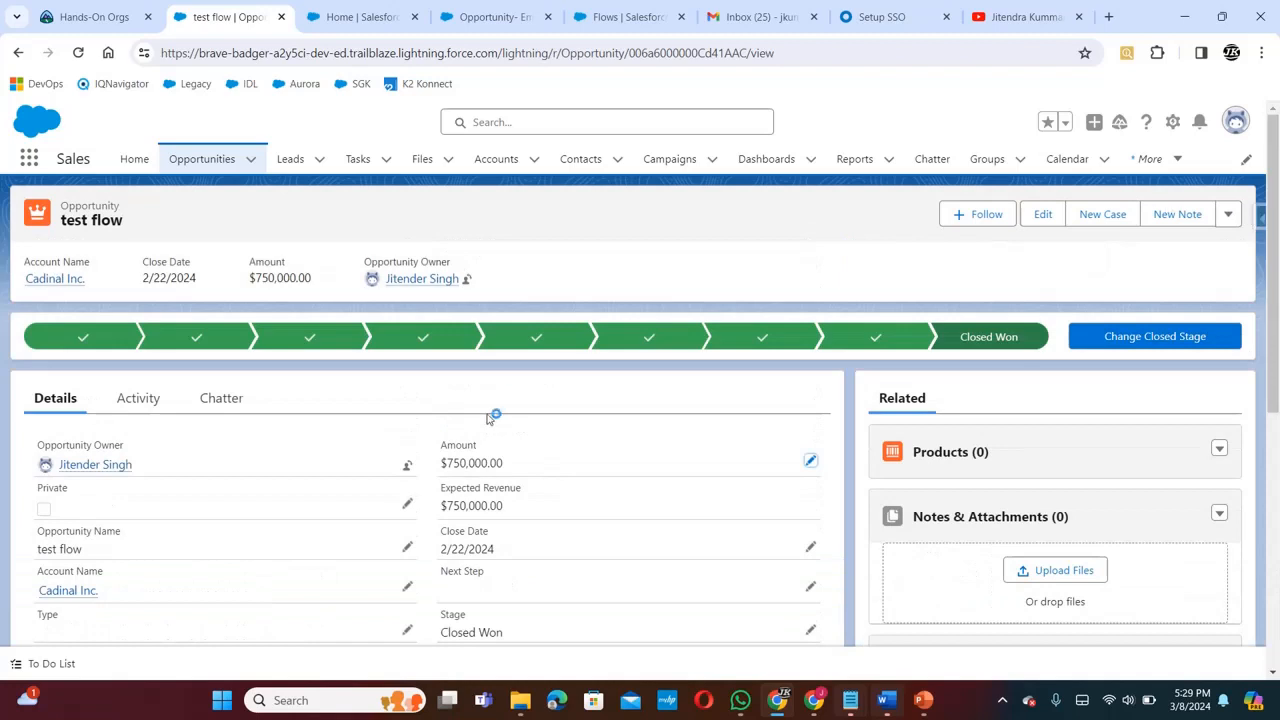
pyautogui.click(143, 398)
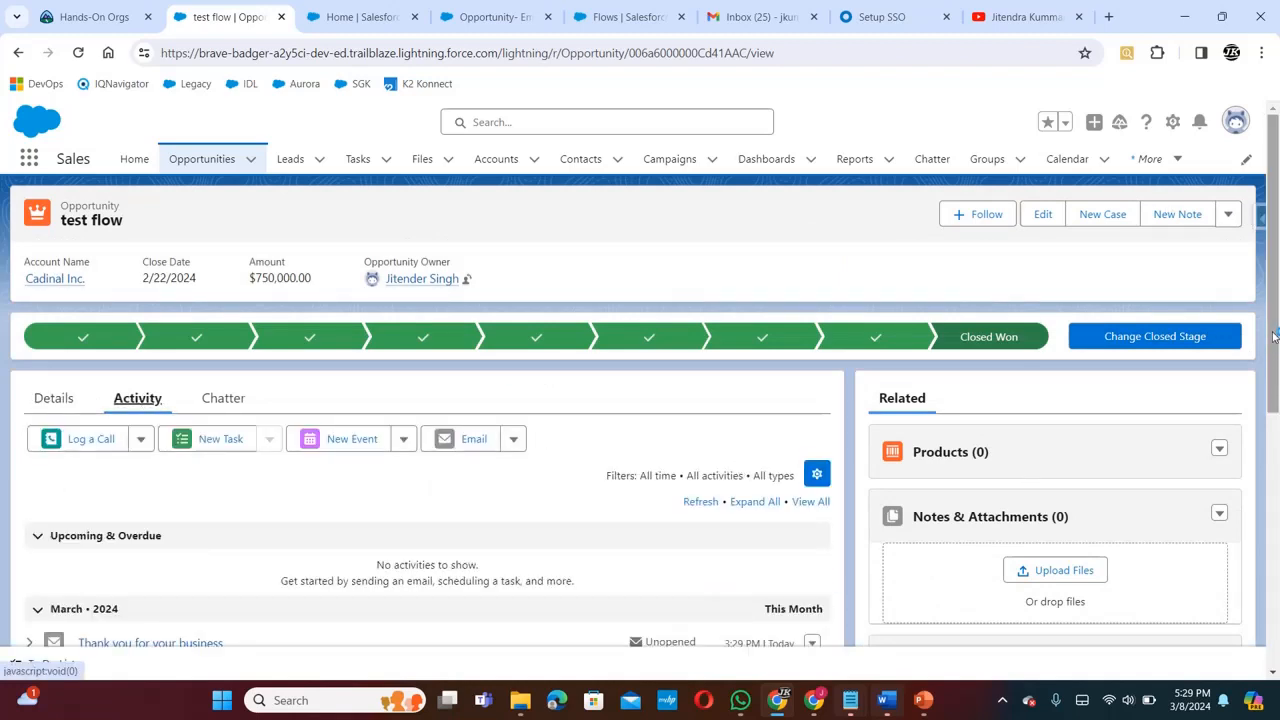
pyautogui.moveTo(1274, 322); pyautogui.dragTo(1272, 415)
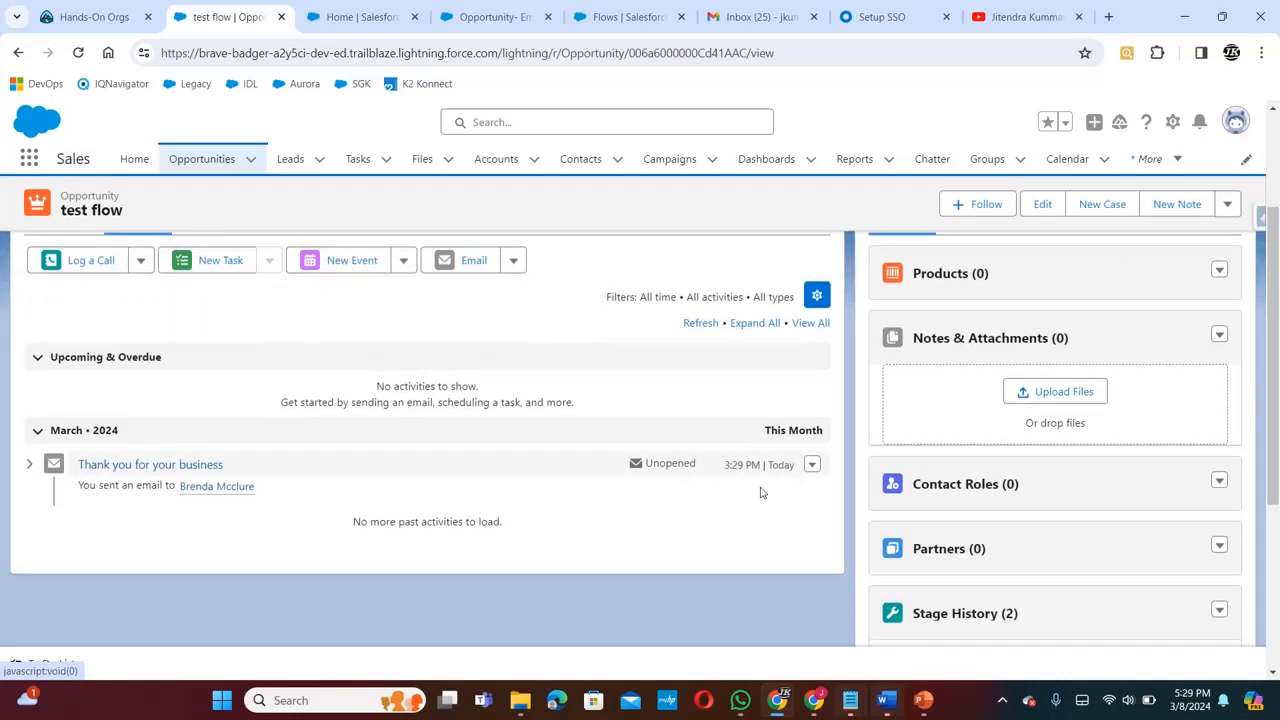
pyautogui.click(128, 468)
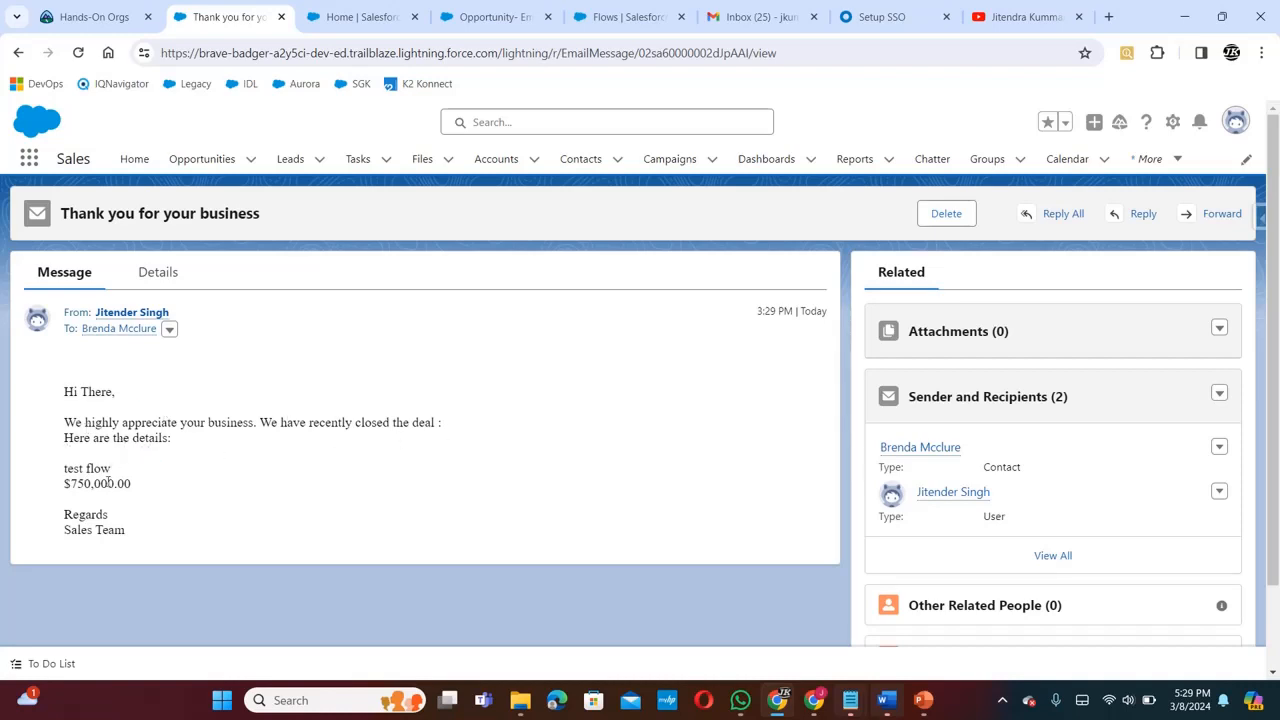
pyautogui.moveTo(66, 469); pyautogui.dragTo(155, 500)
pyautogui.click(155, 530)
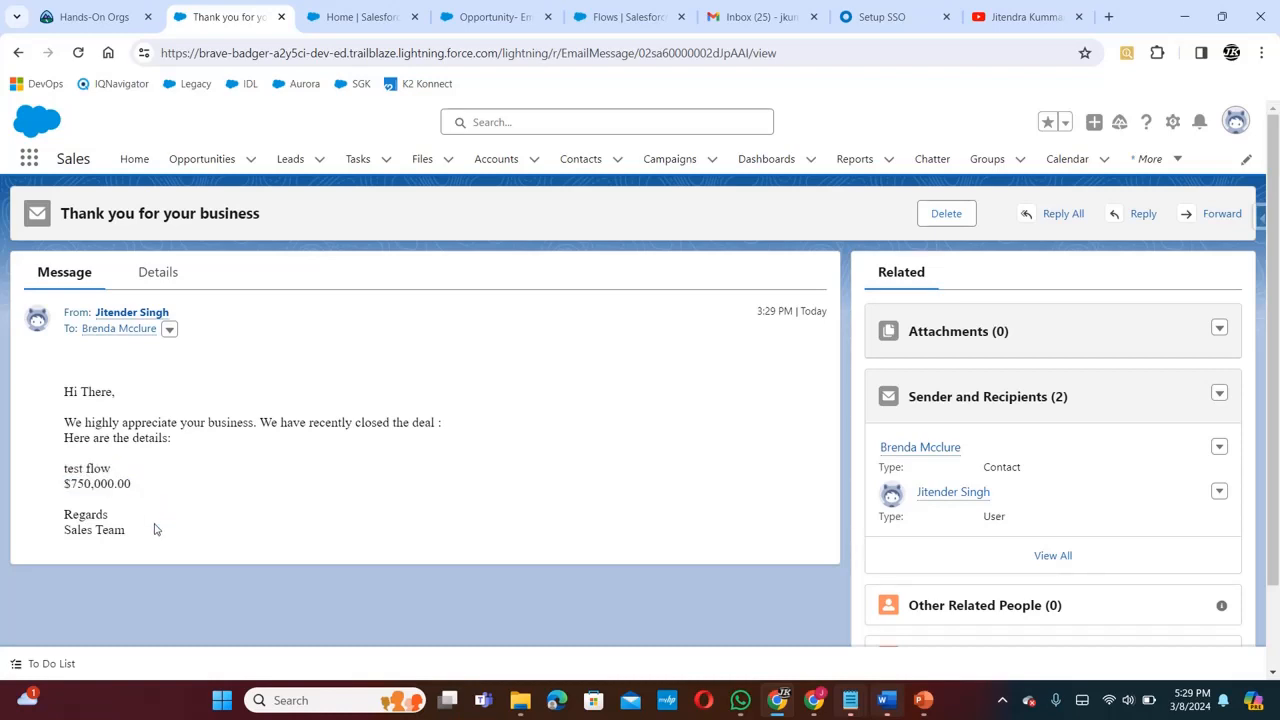